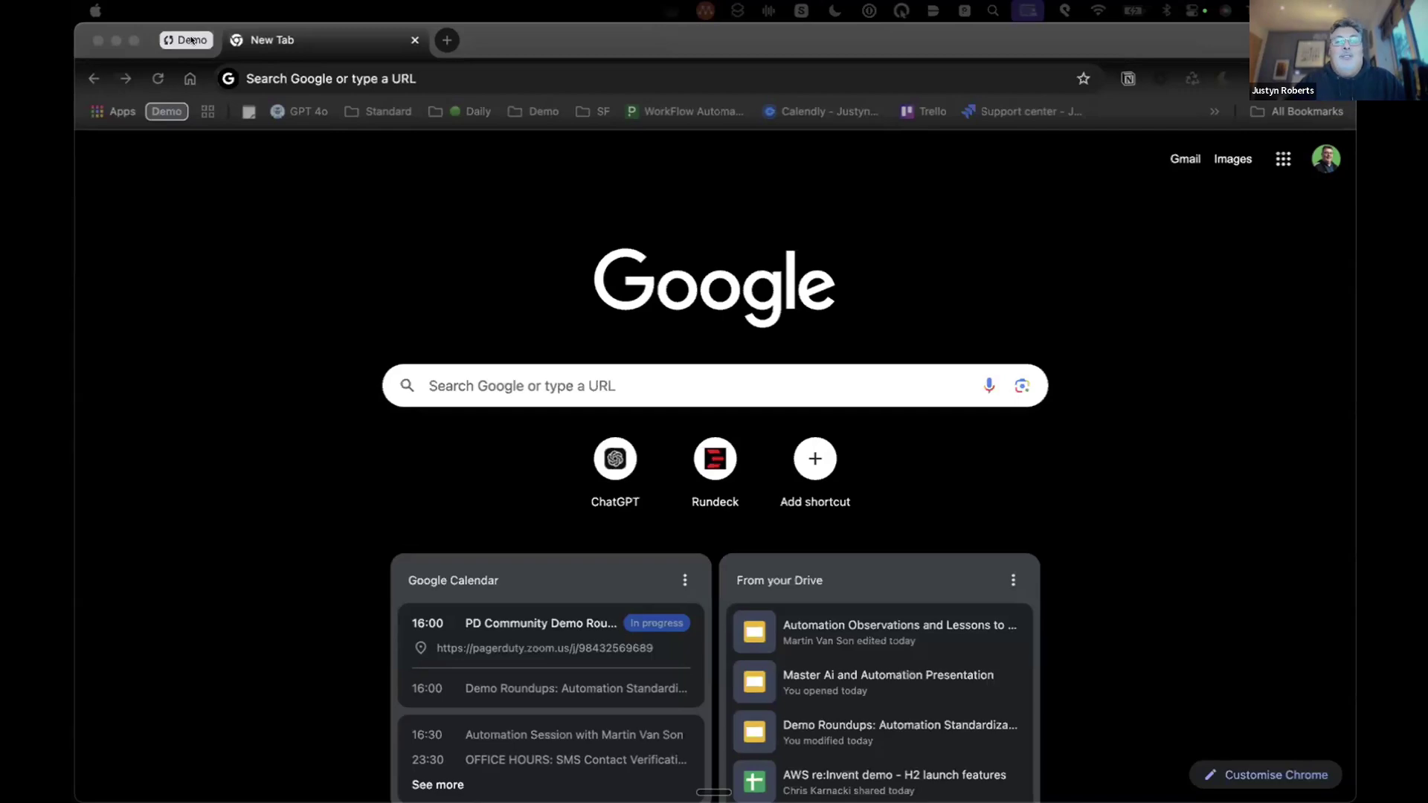
Step: Expand the Demo tab group and switch to the Runbook Automation All Jobs page
left_click(192, 39)
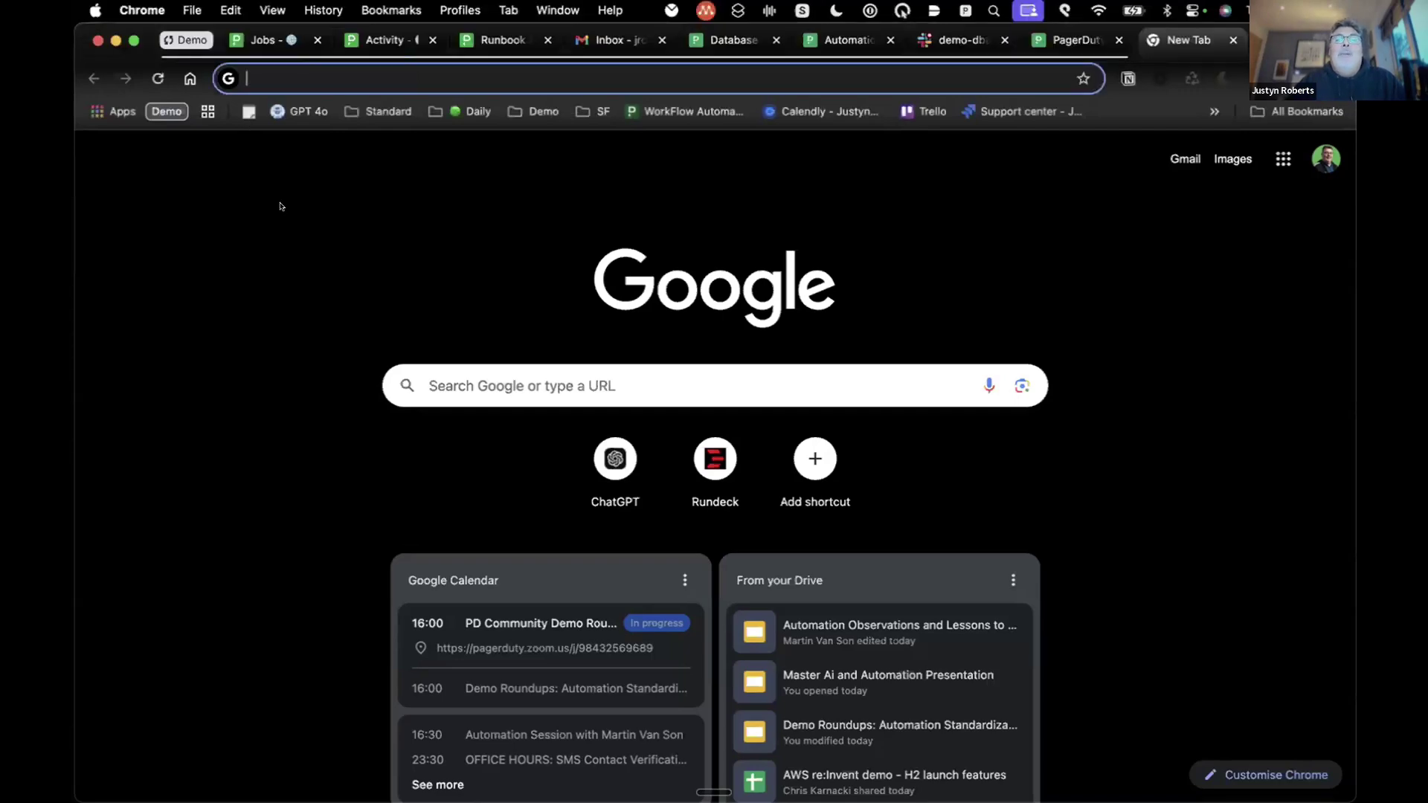
left_click(261, 40)
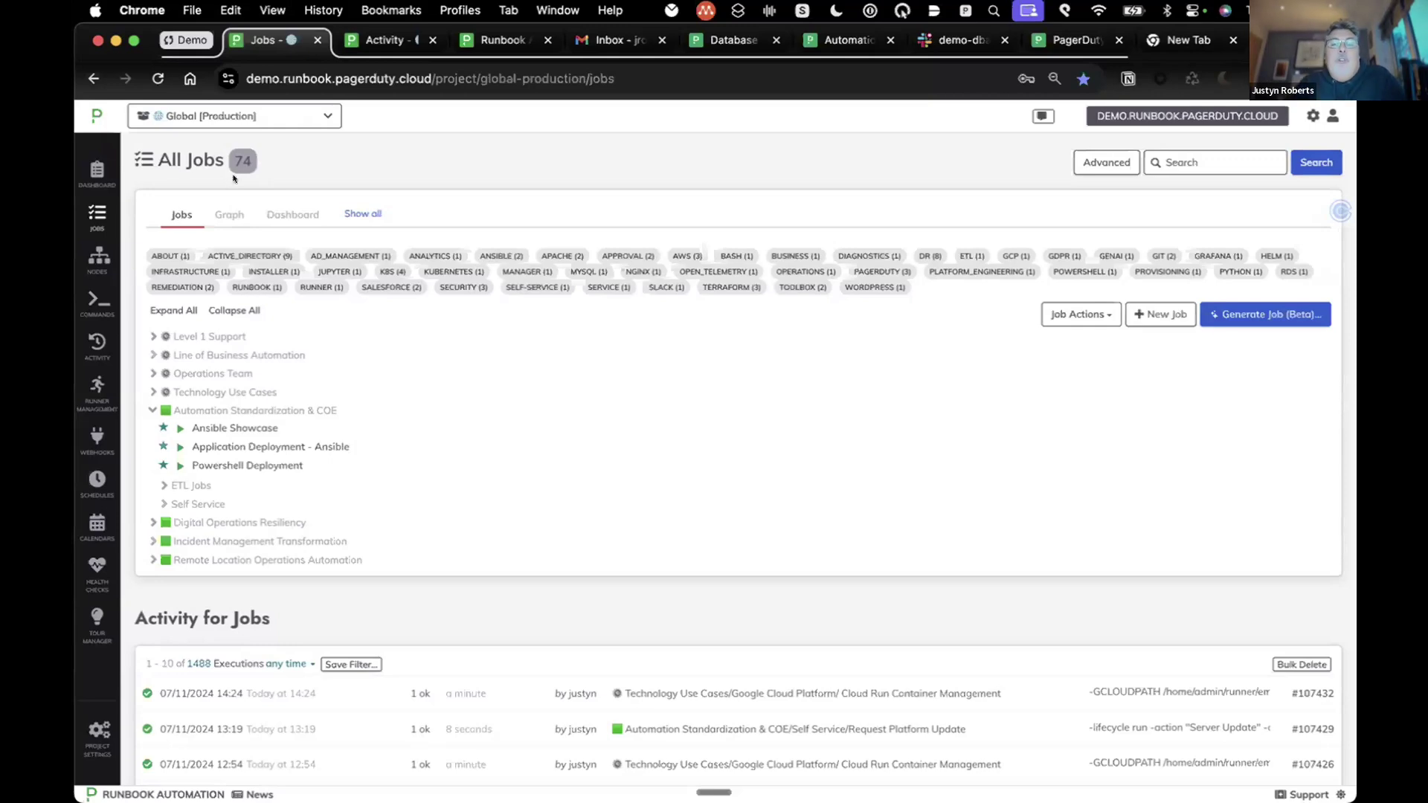
Step: Open the project selector to list the available projects
left_click(324, 123)
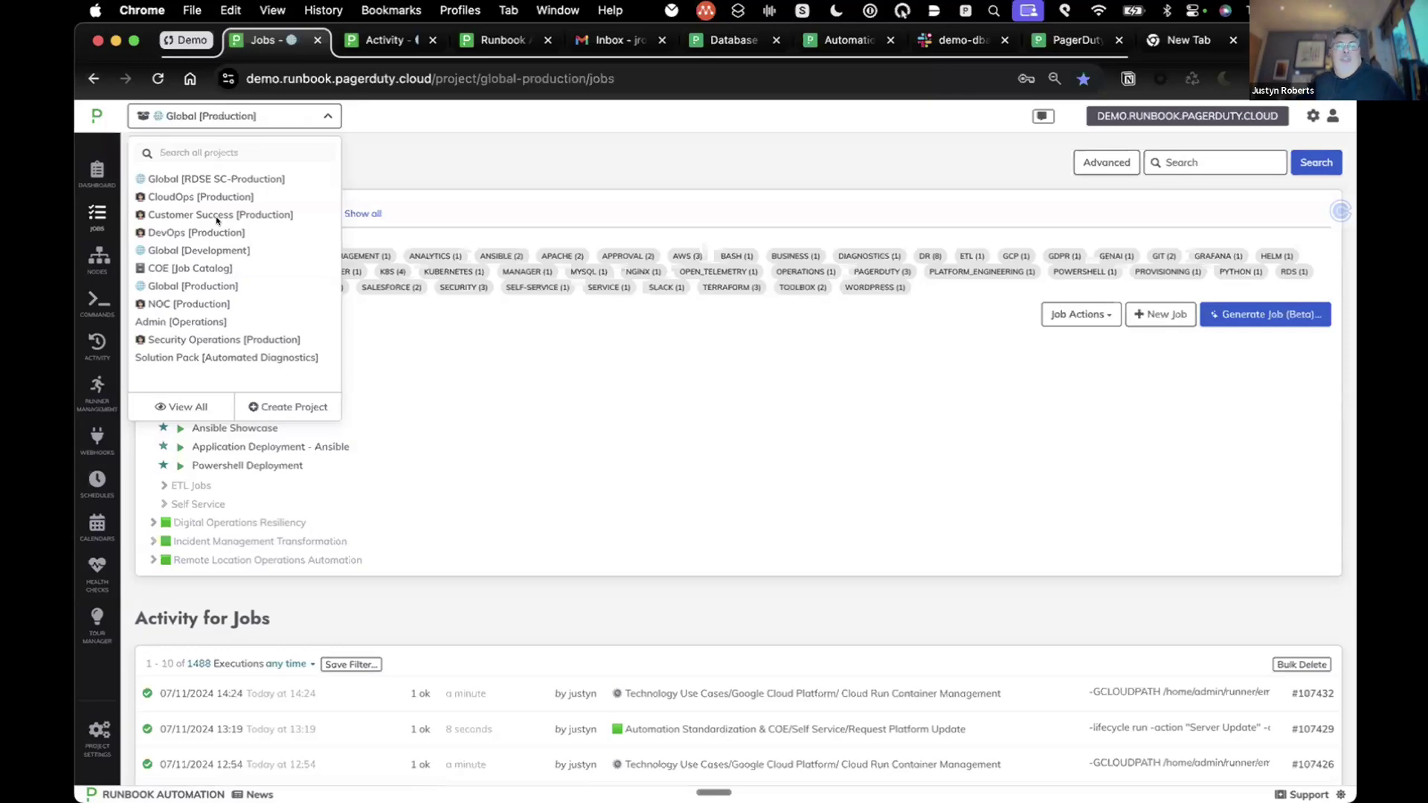
Step: Switch to Global [Production] and expand Automation Standardization & COE > Self Service
left_click(199, 288)
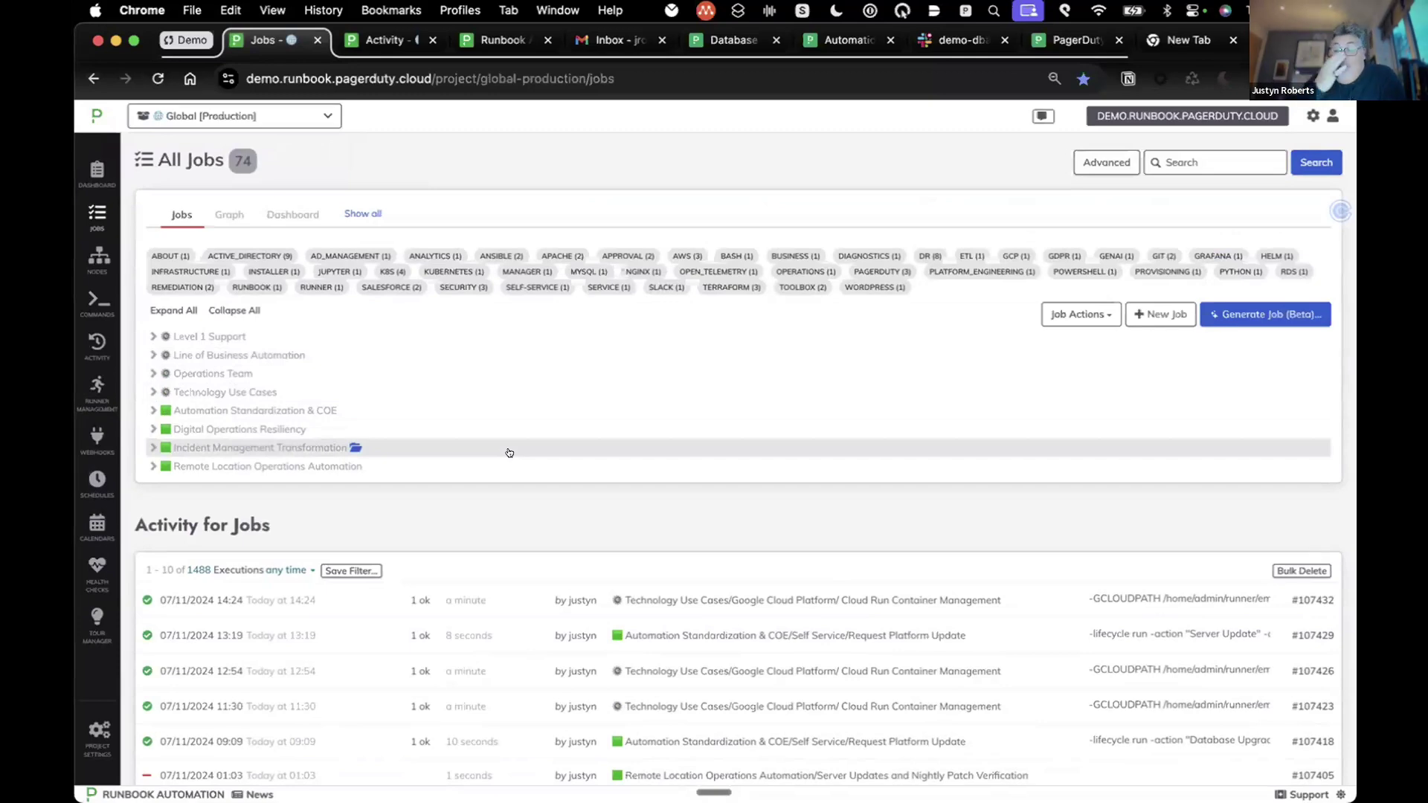
left_click(402, 411)
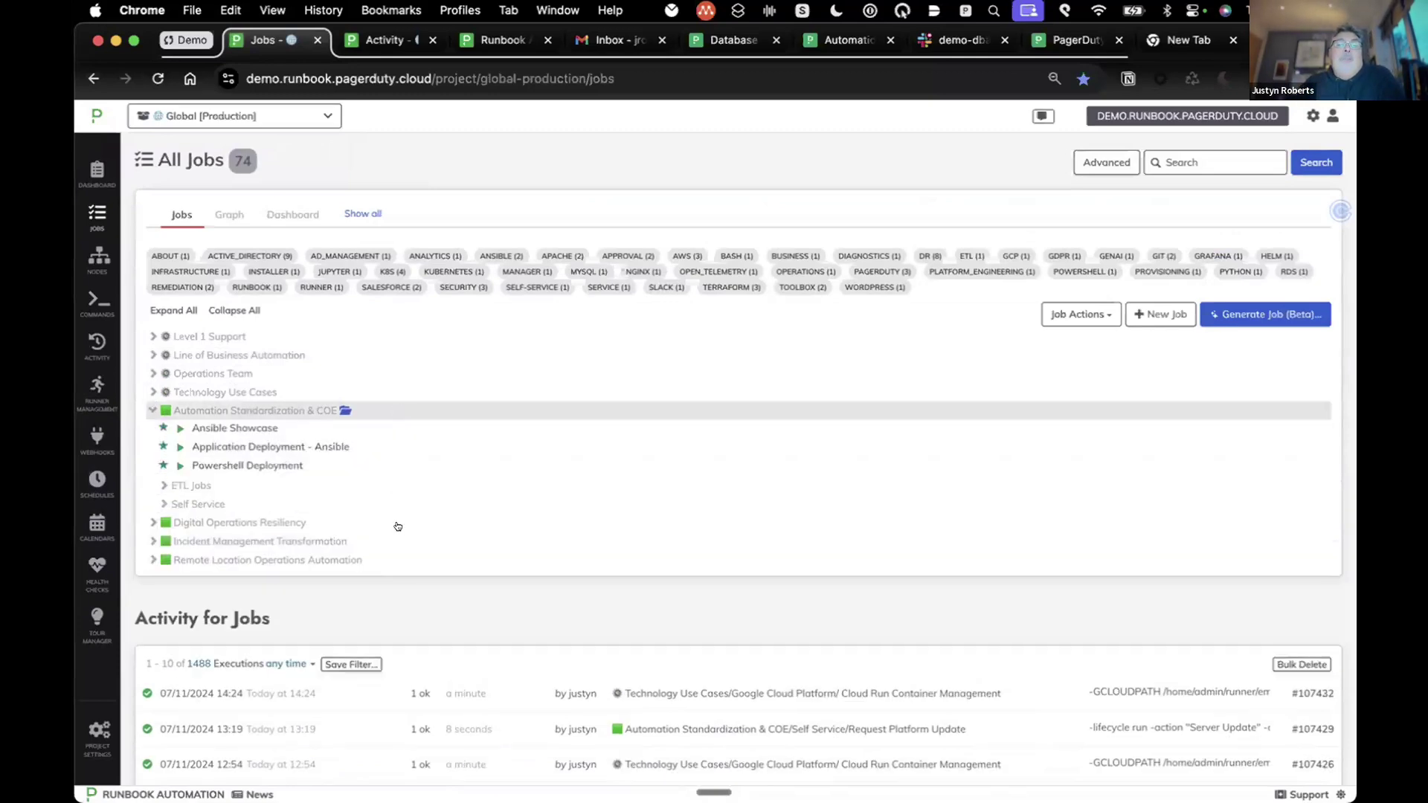
scroll(555, 514, "down", 2)
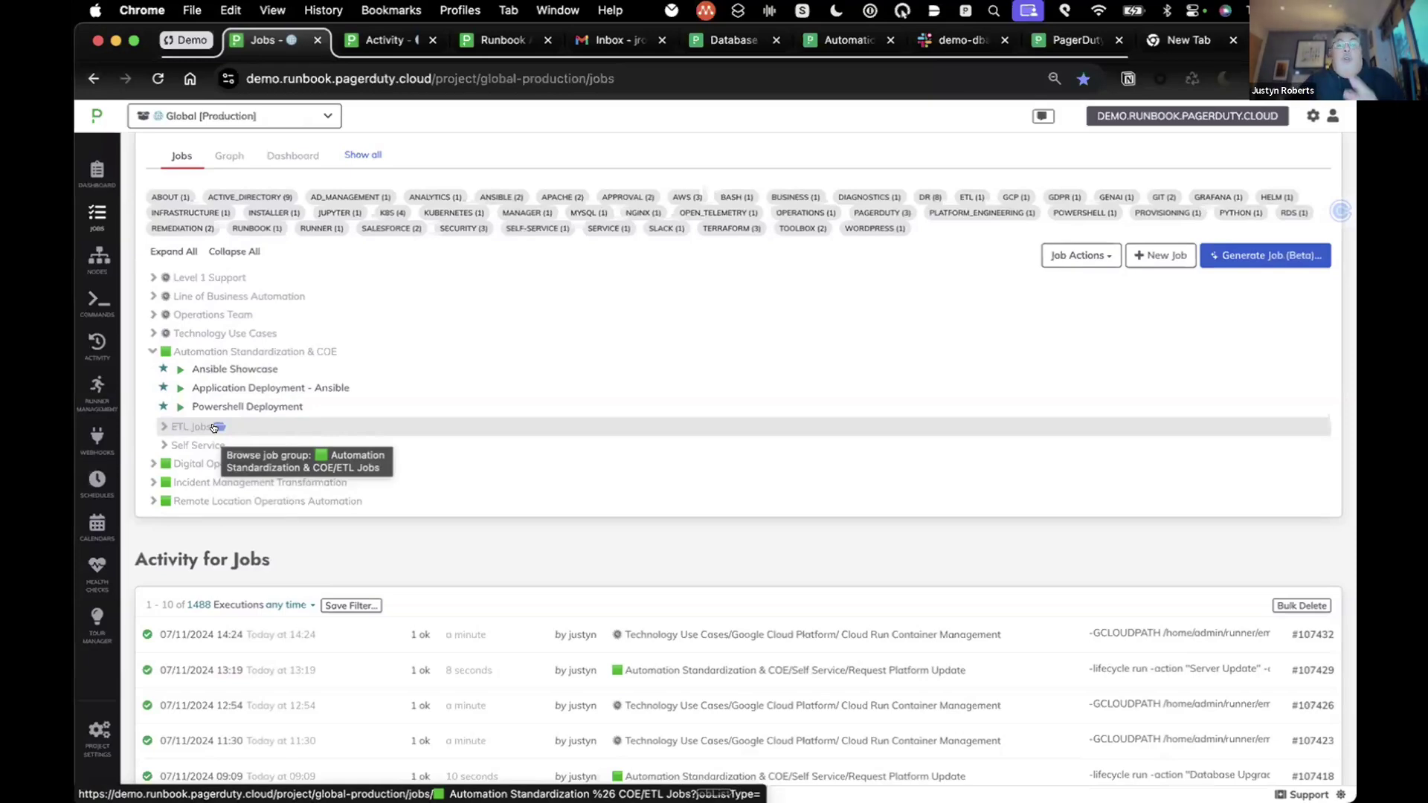
left_click(164, 446)
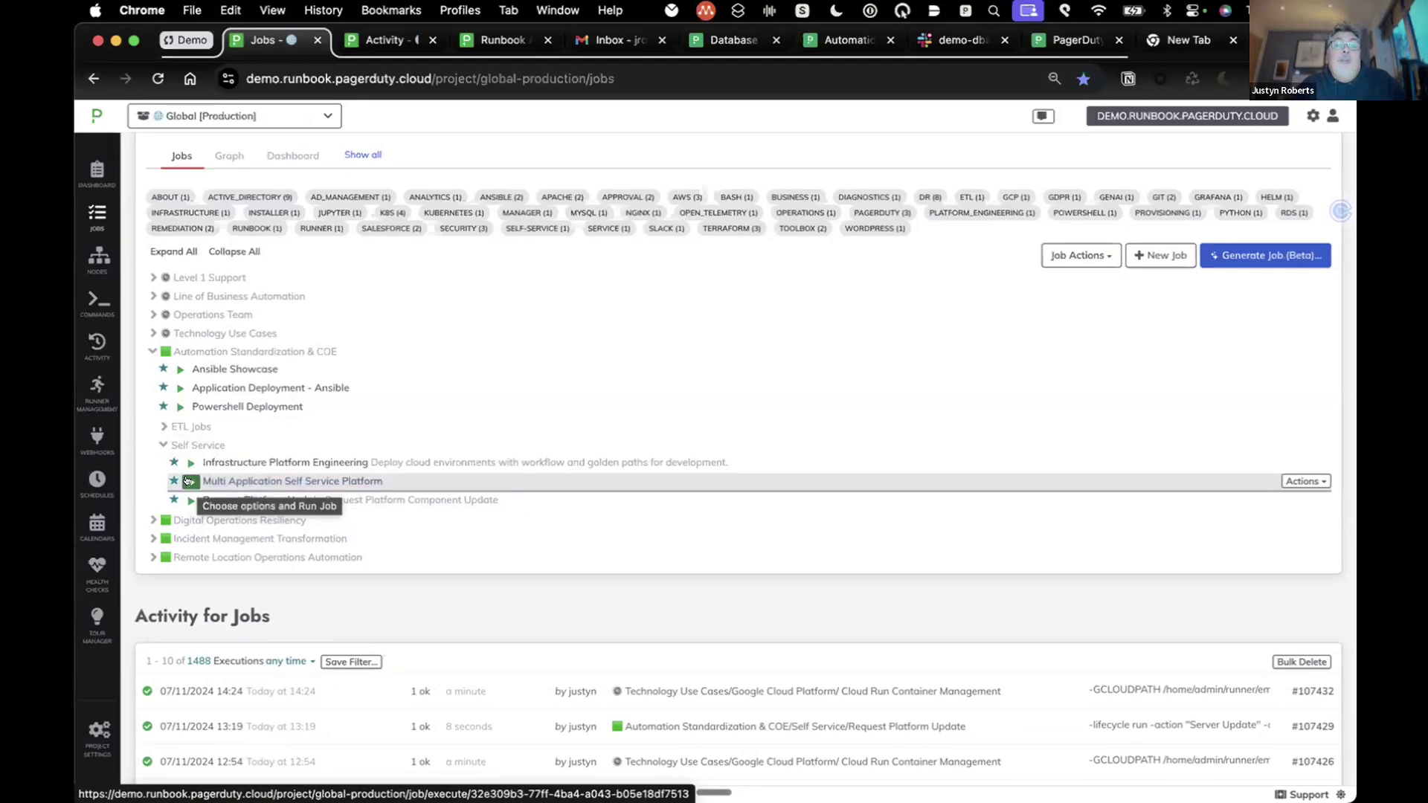
Step: Open the Multi Application Self Service Platform run form, keep Grafana, and enter business unit demoroundup
left_click(188, 481)
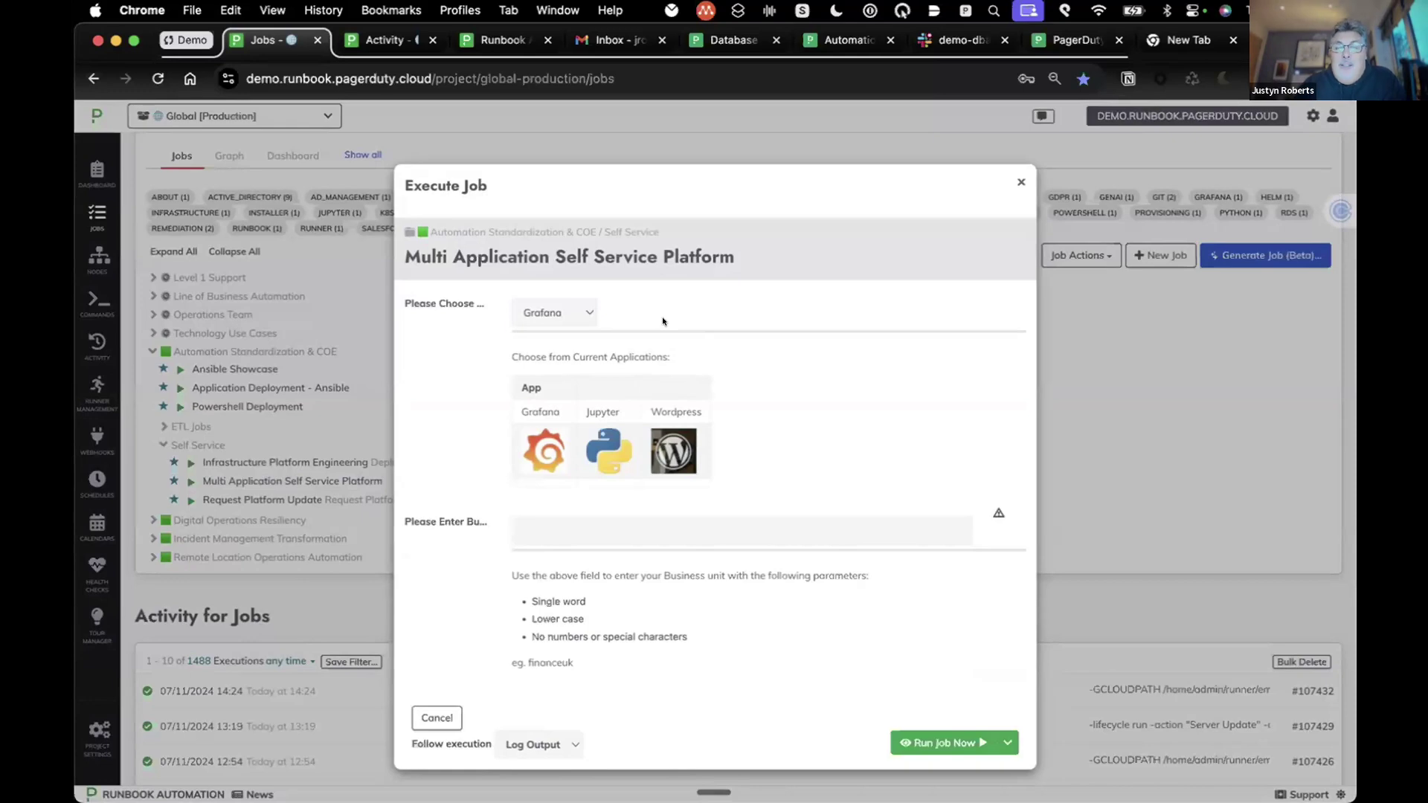
left_click(577, 311)
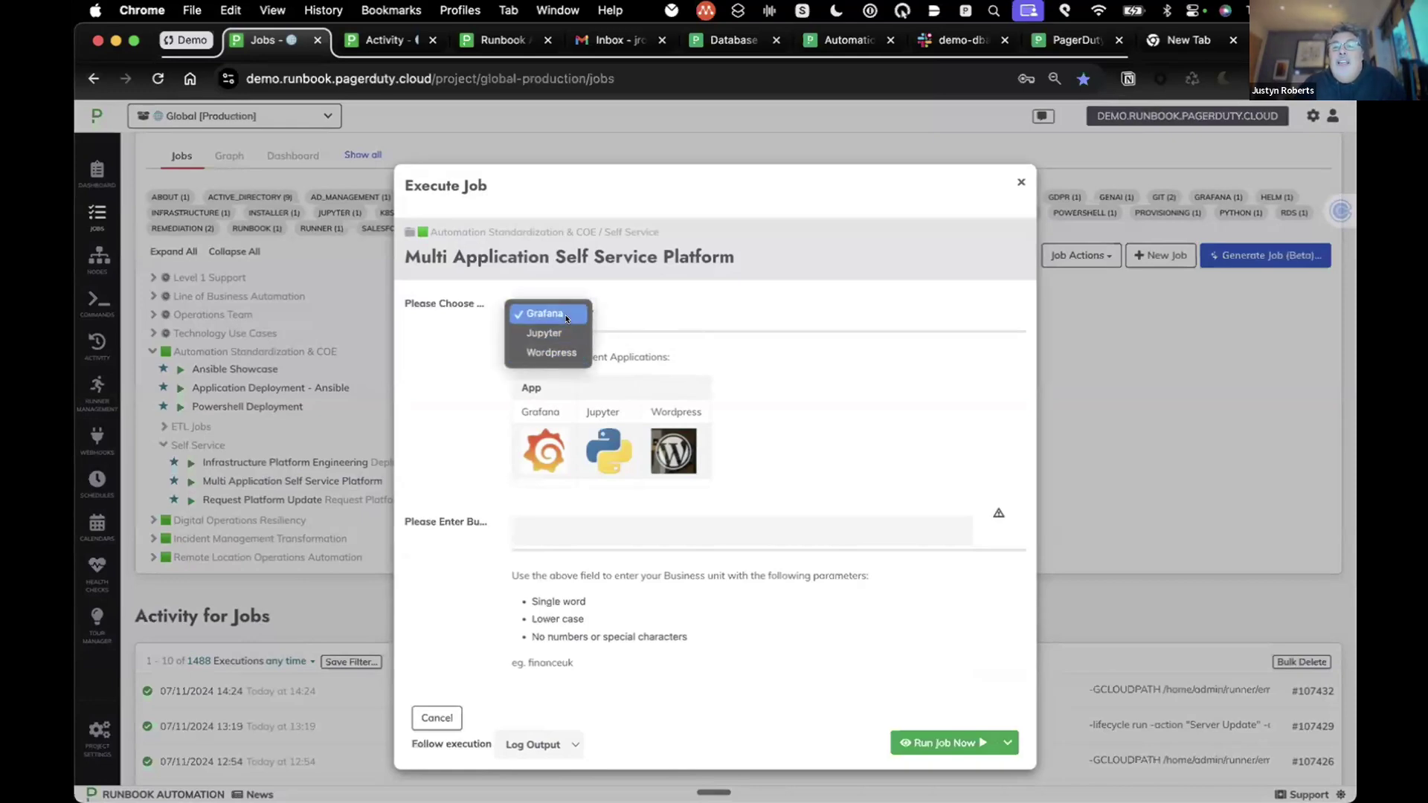
left_click(567, 318)
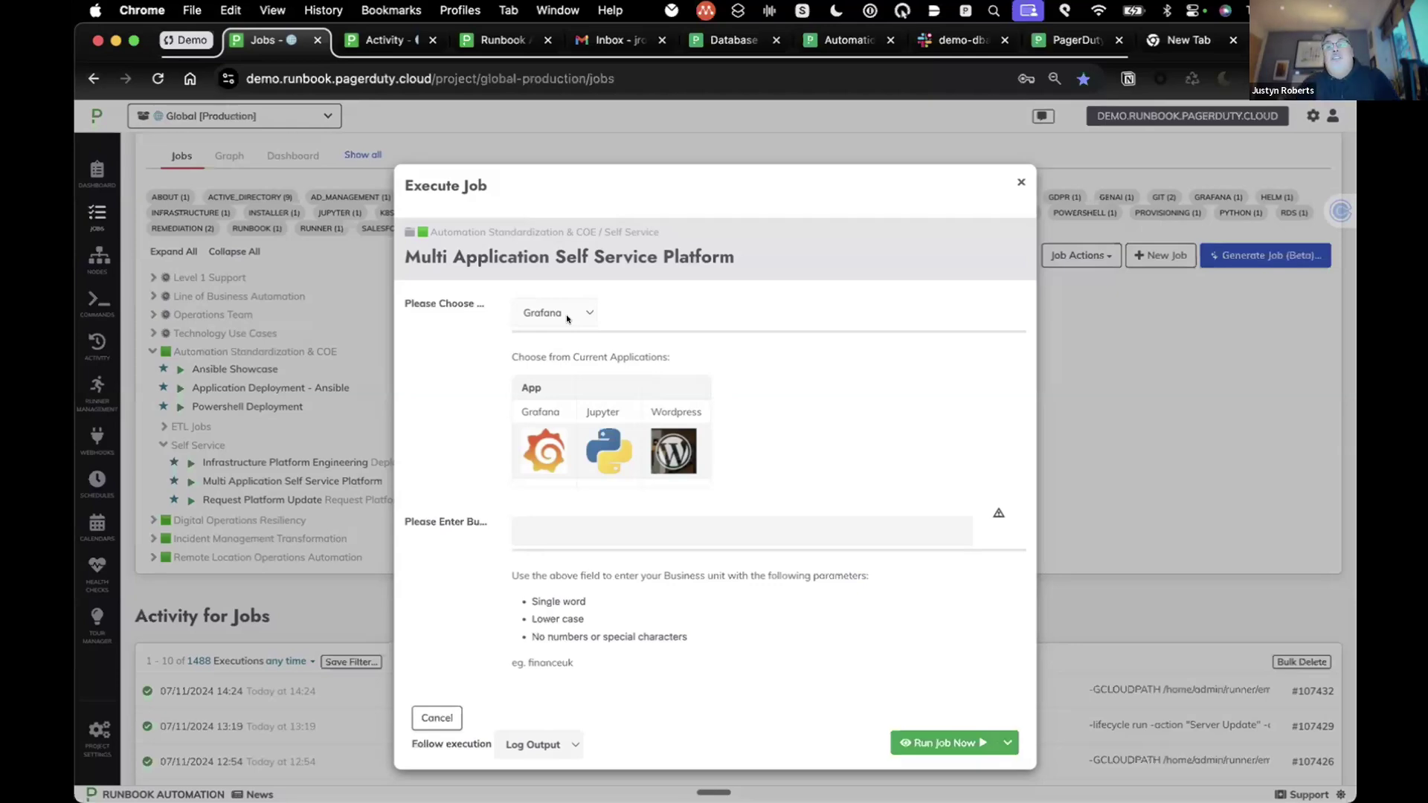
left_click(538, 526)
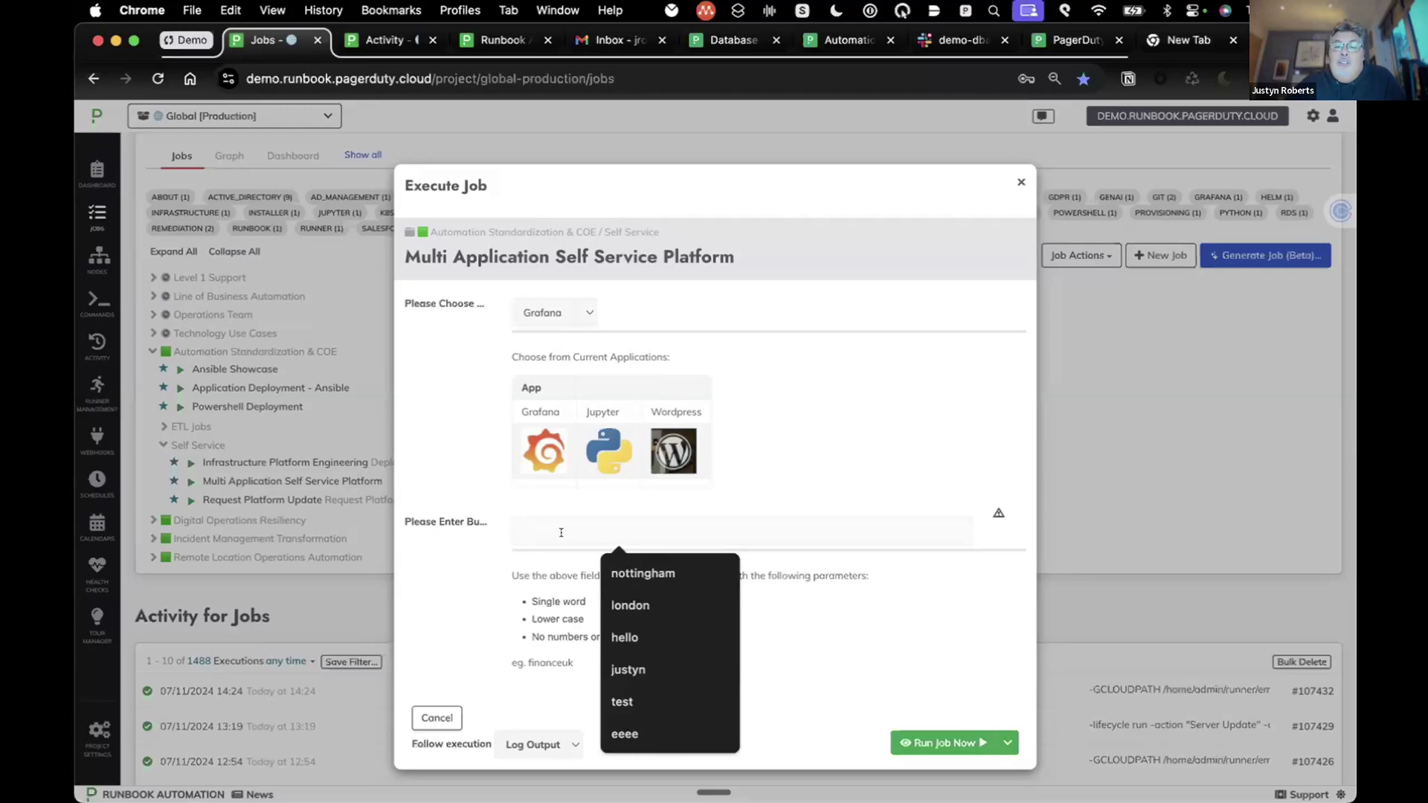
type("demo")
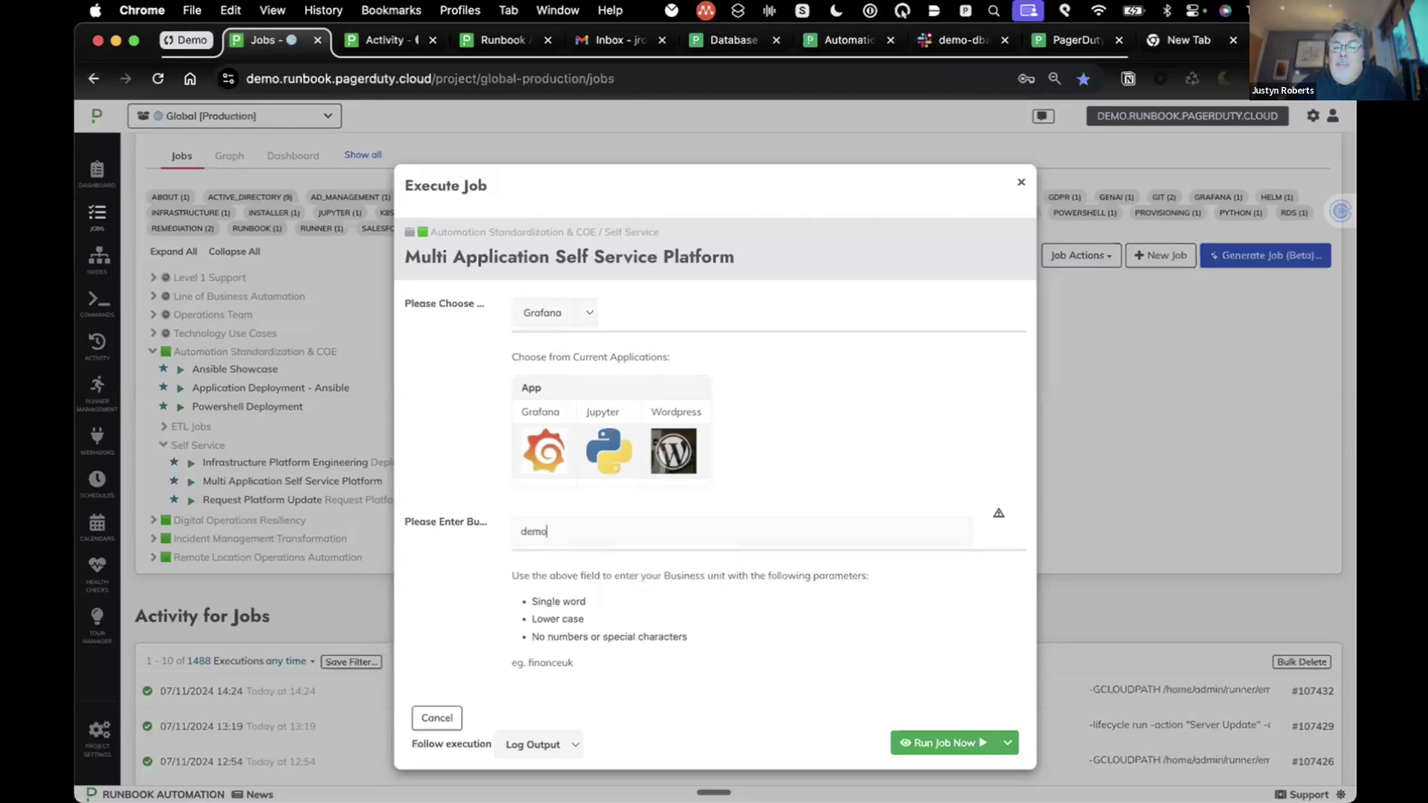
type("roundup")
left_click(941, 739)
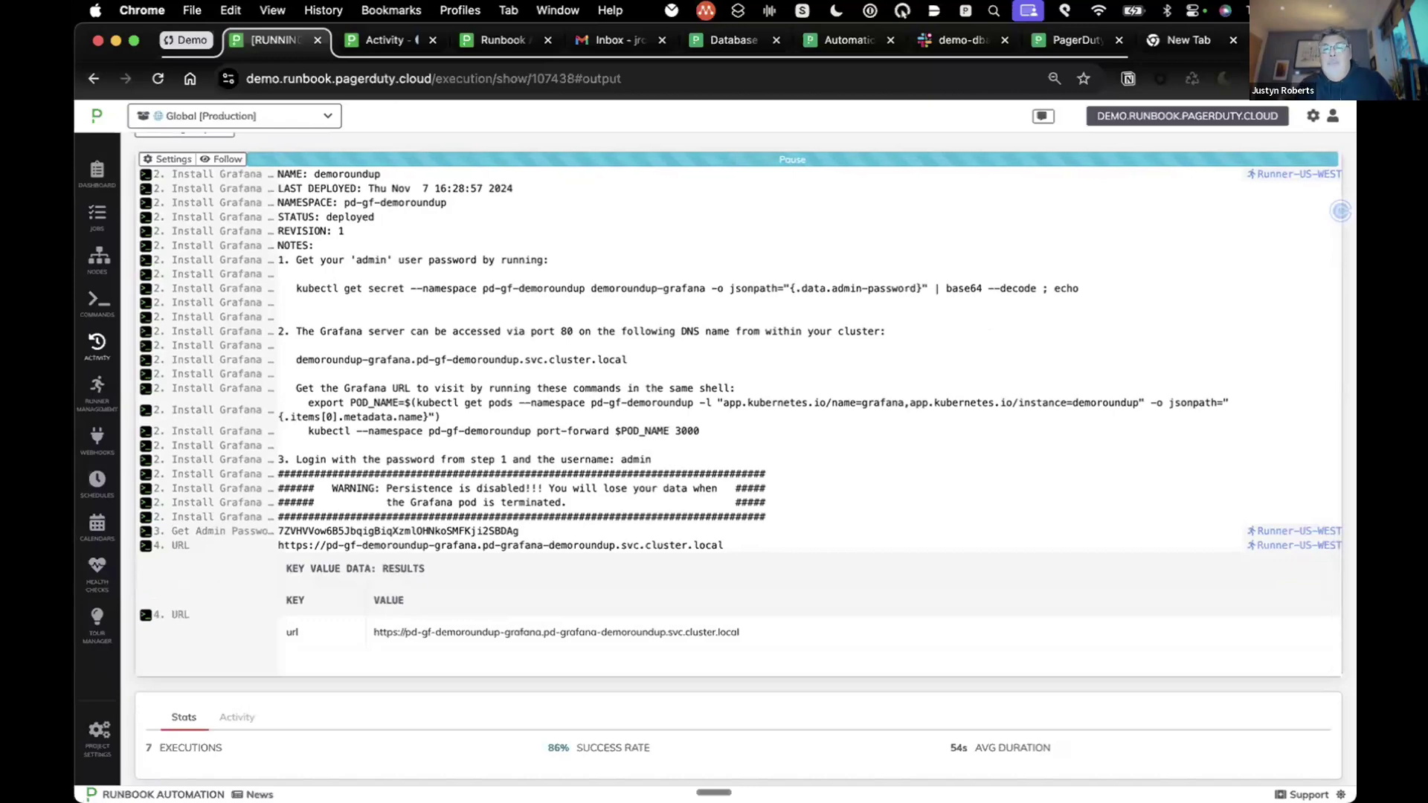
mouse_move(945, 802)
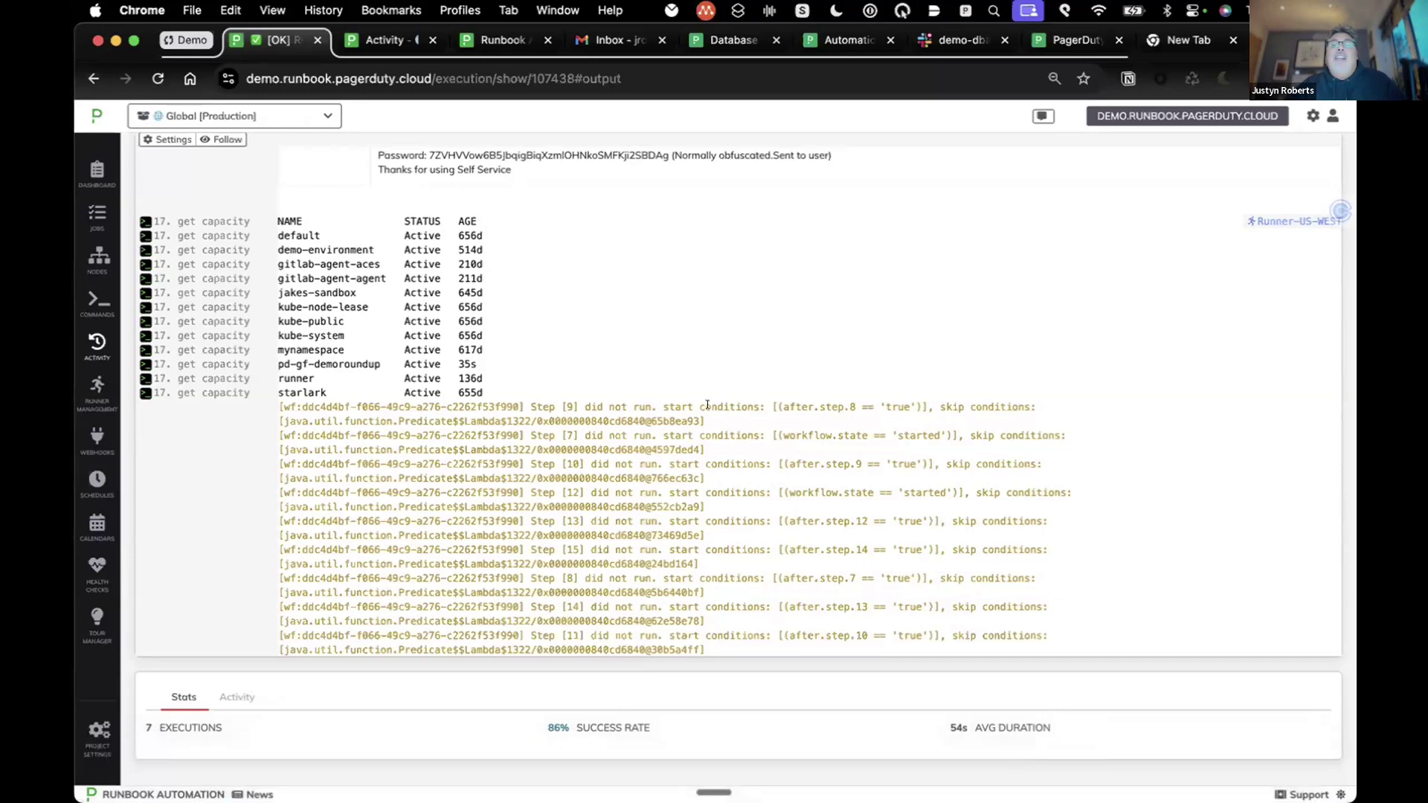
scroll(707, 403, "up", 4)
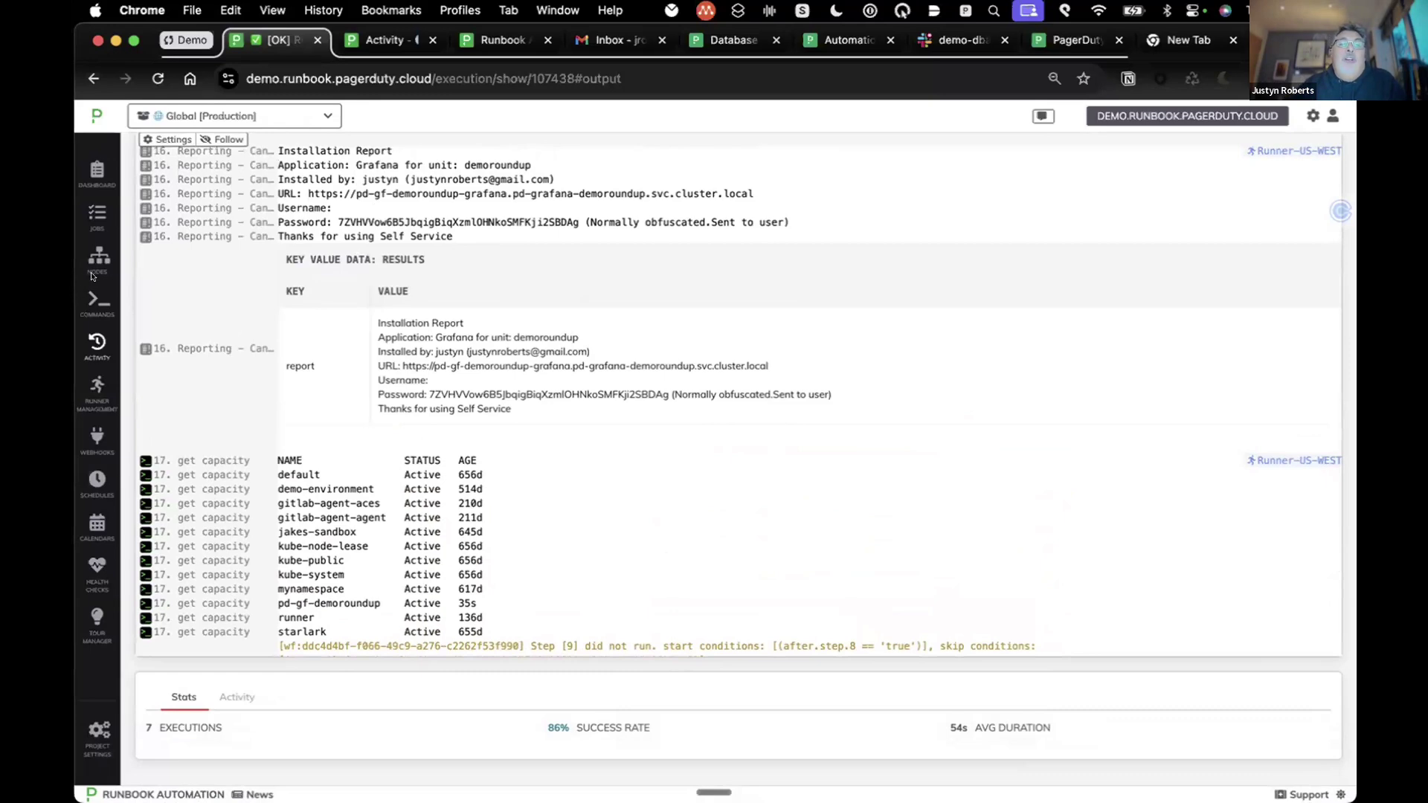
Step: Return from the execution output to the All Jobs list
left_click(93, 225)
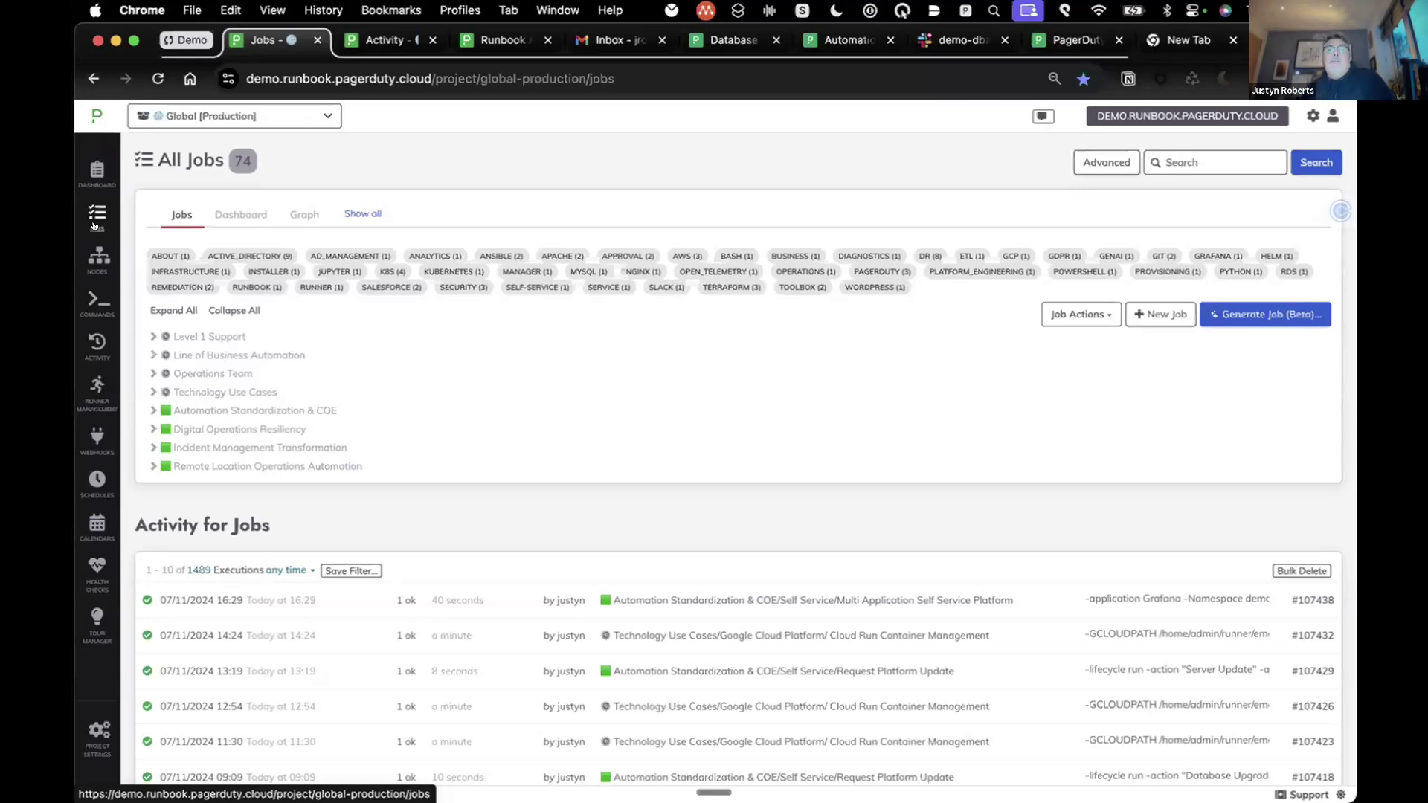
Step: Expand Automation Standardization & COE > Self Service and run Request Platform Update now
left_click(141, 412)
left_click(165, 504)
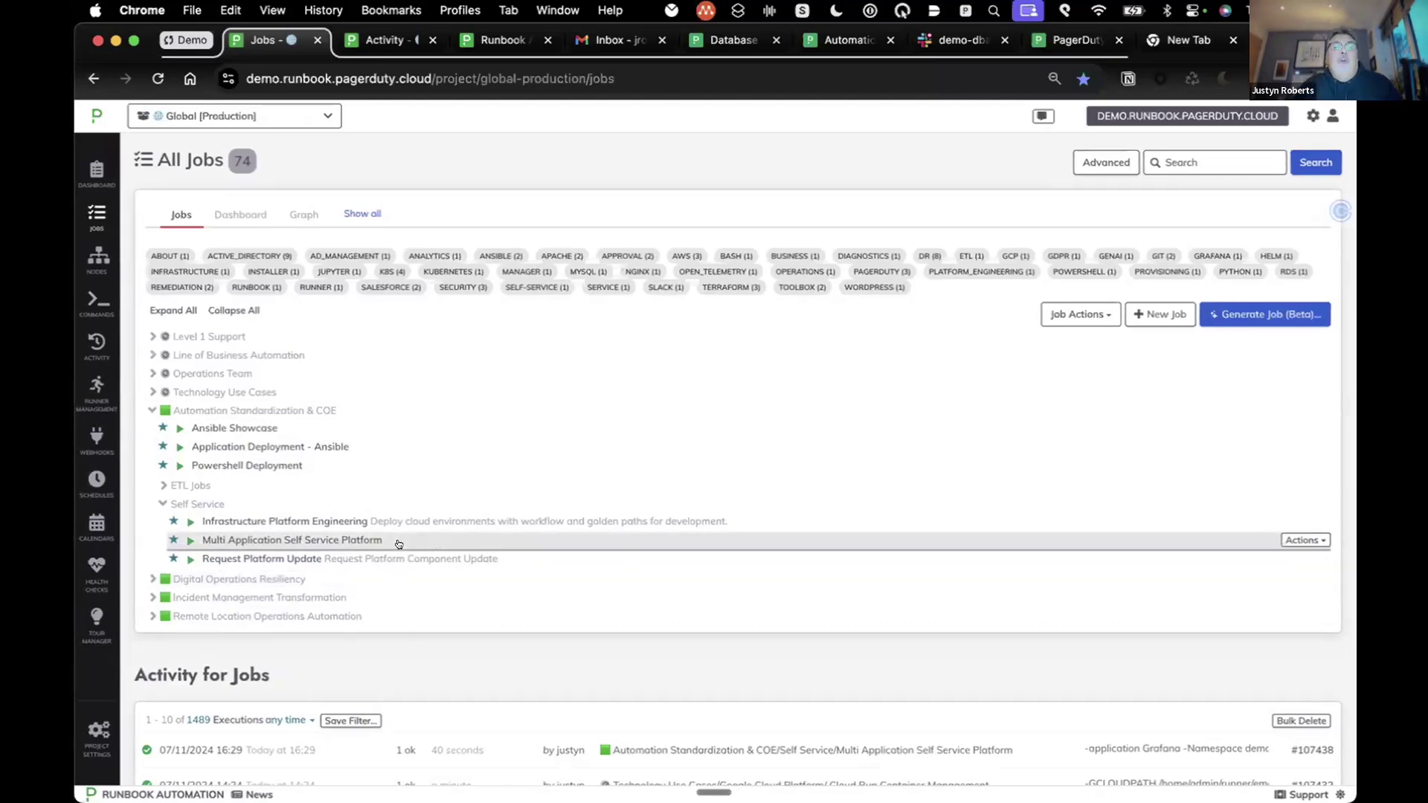
left_click(189, 559)
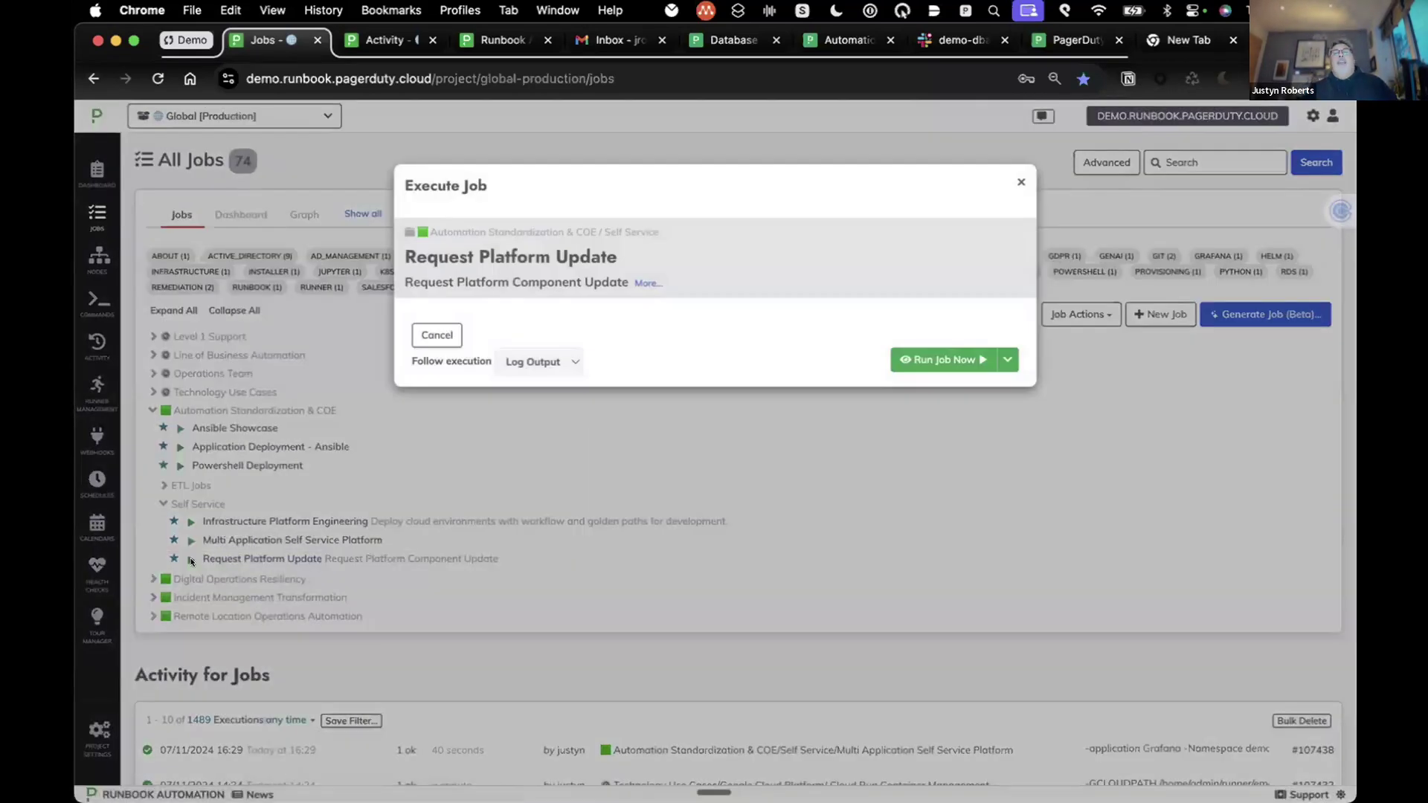
left_click(647, 283)
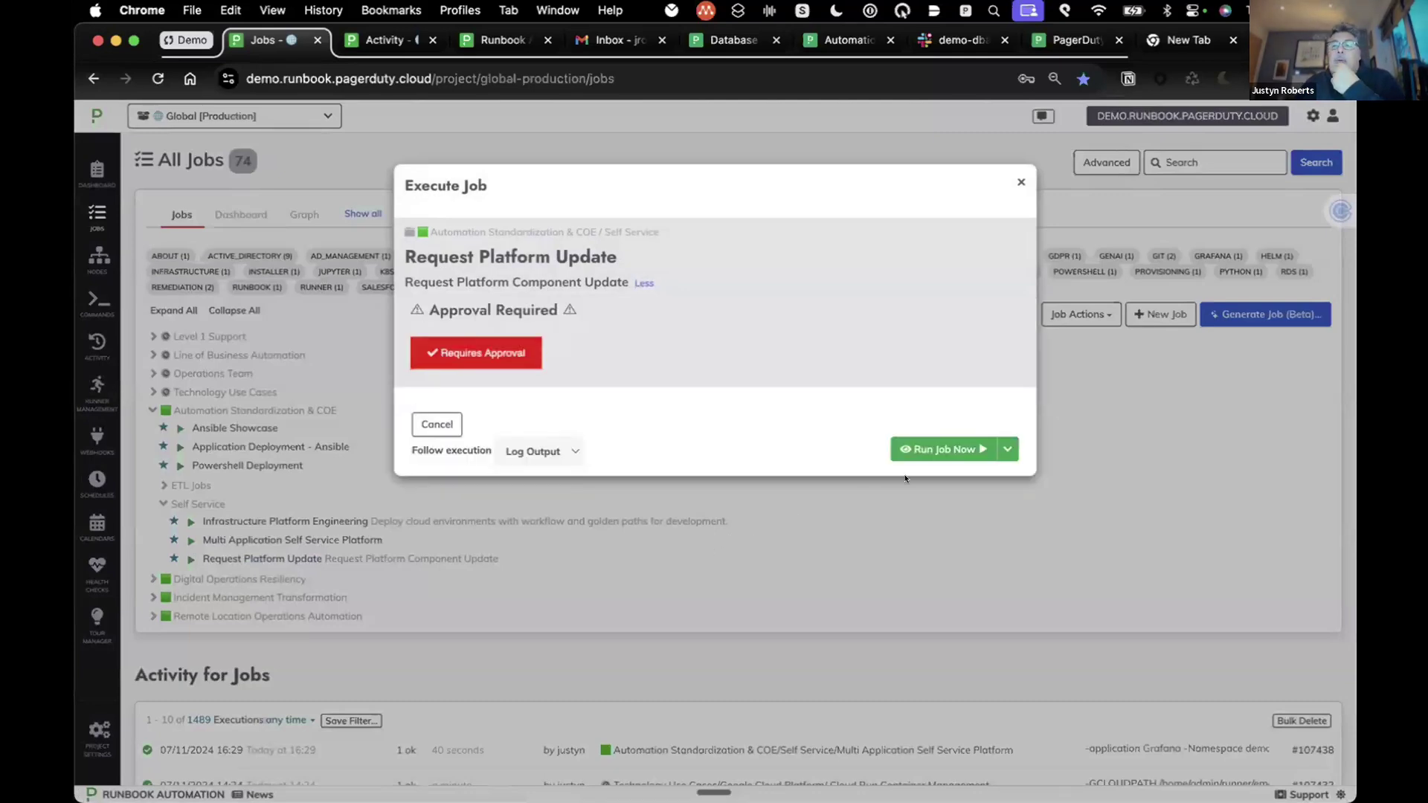
left_click(944, 441)
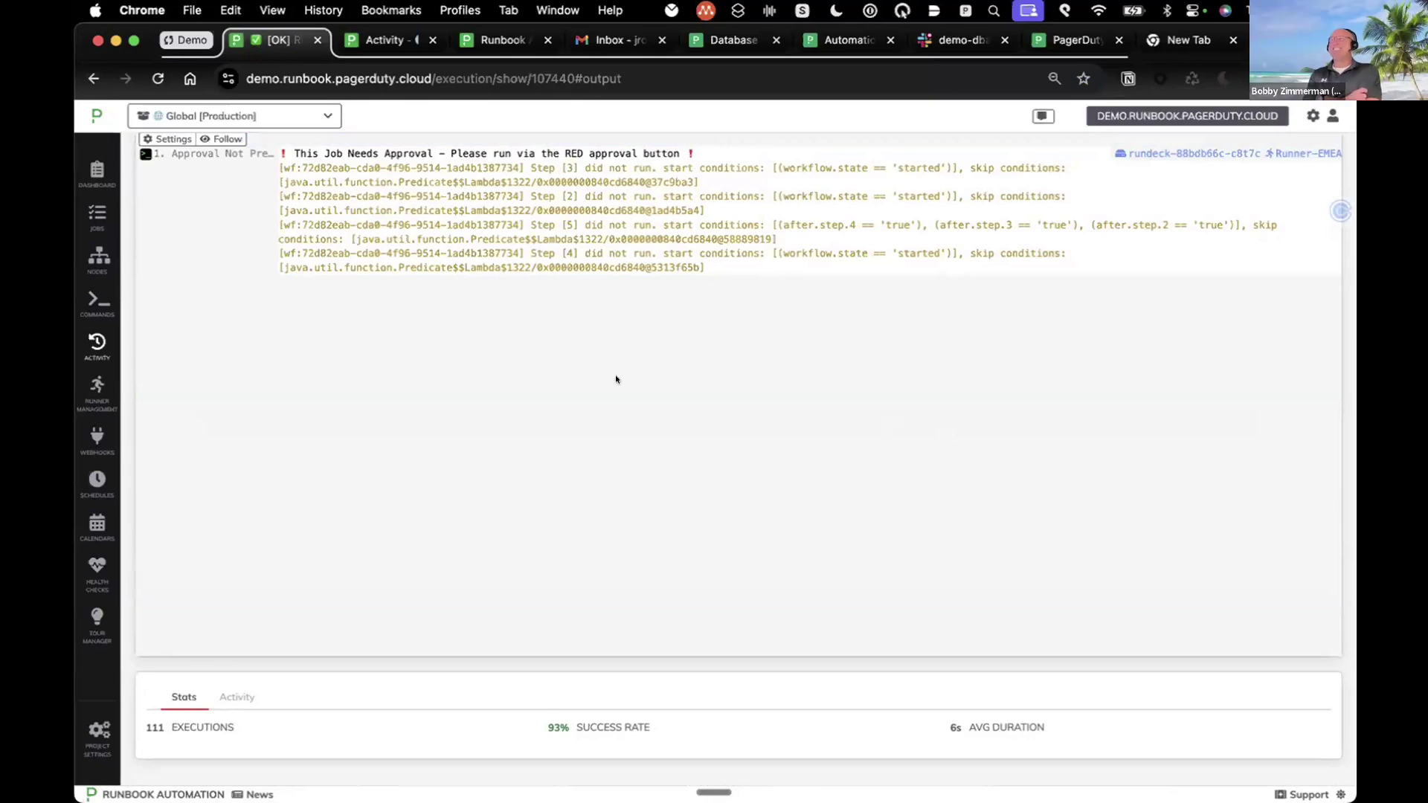
Step: Open the Platform Approval form from the execution's Requires Approval button
scroll(616, 380, "up", 5)
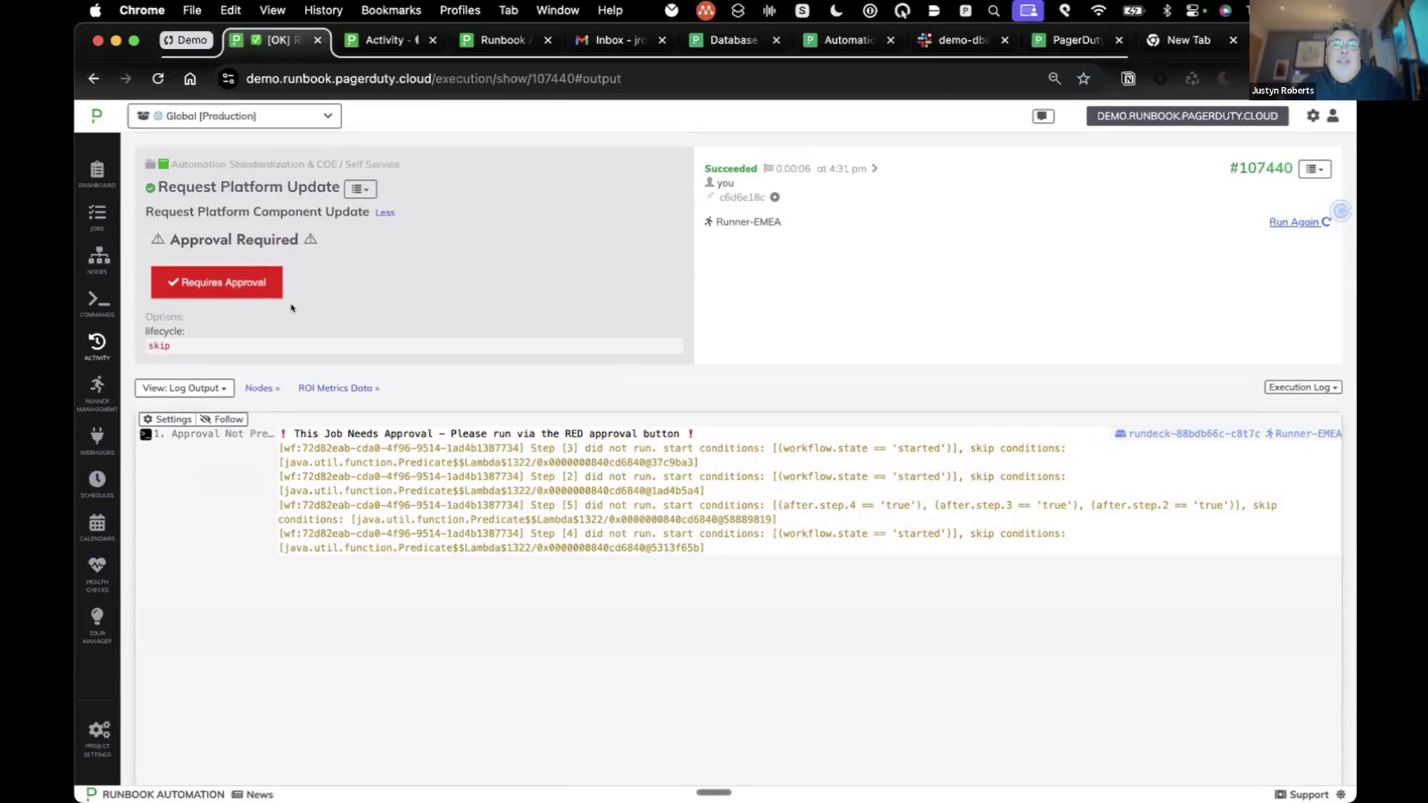
left_click(240, 284)
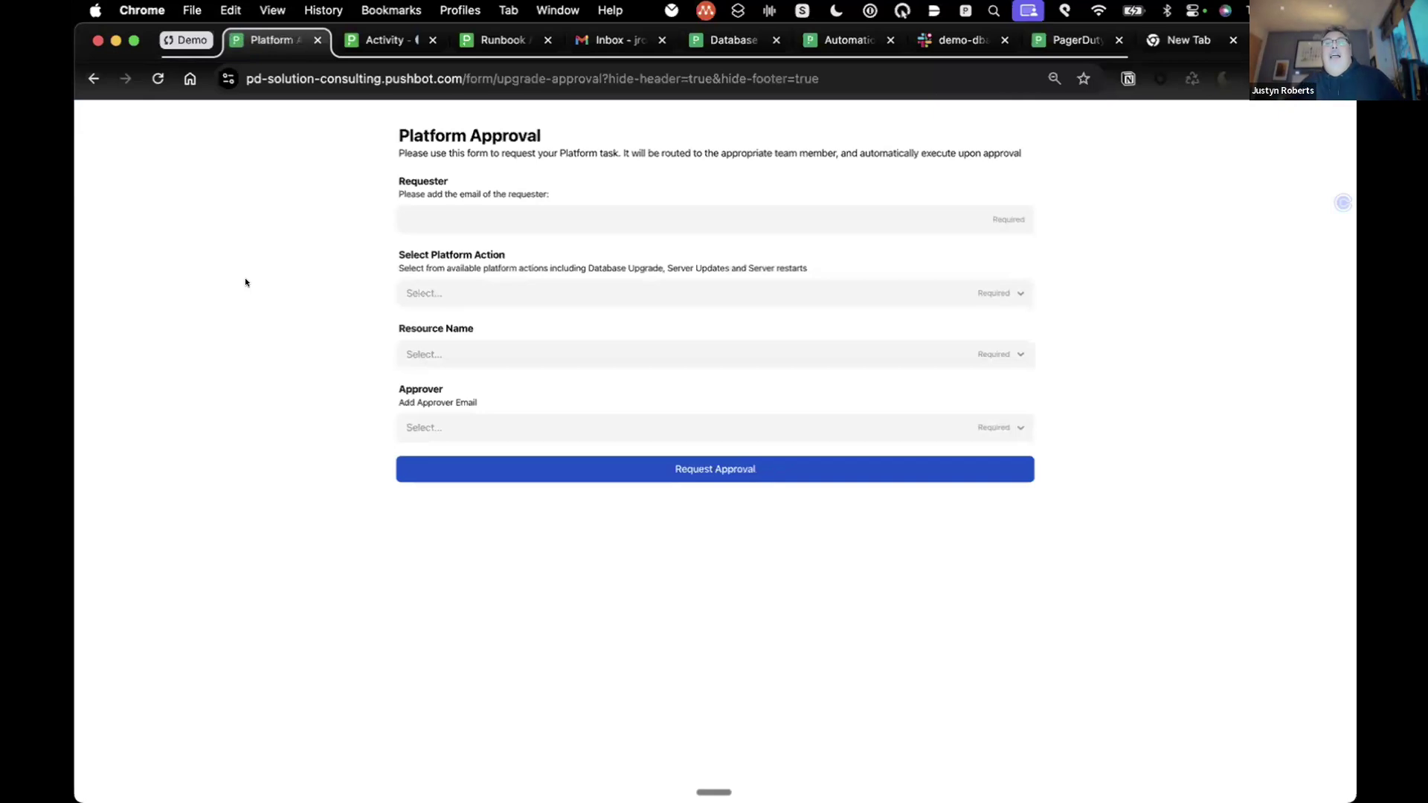
Step: Enter the requester's e-mail, choose Database Upgrade and resource EAST-Database-Server-01
left_click(452, 222)
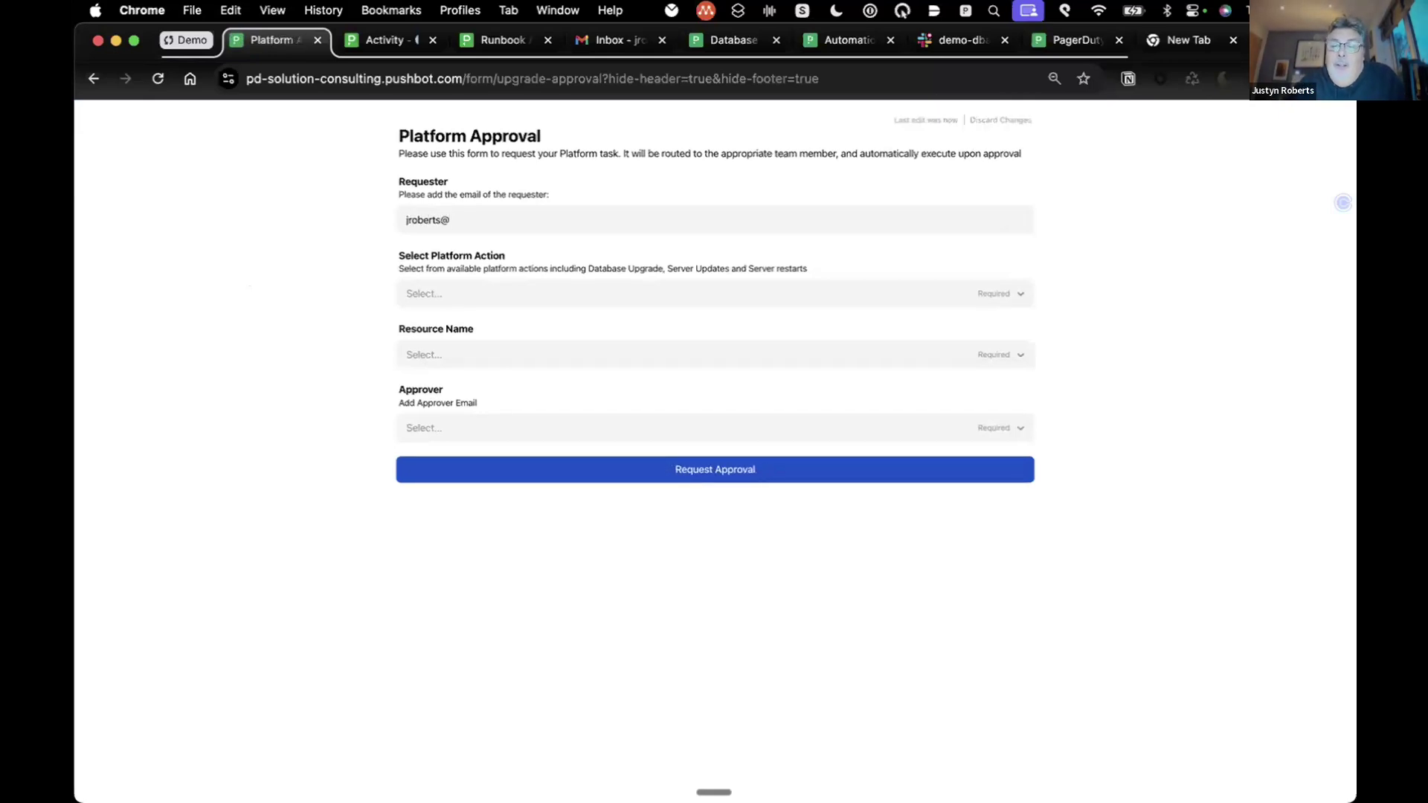
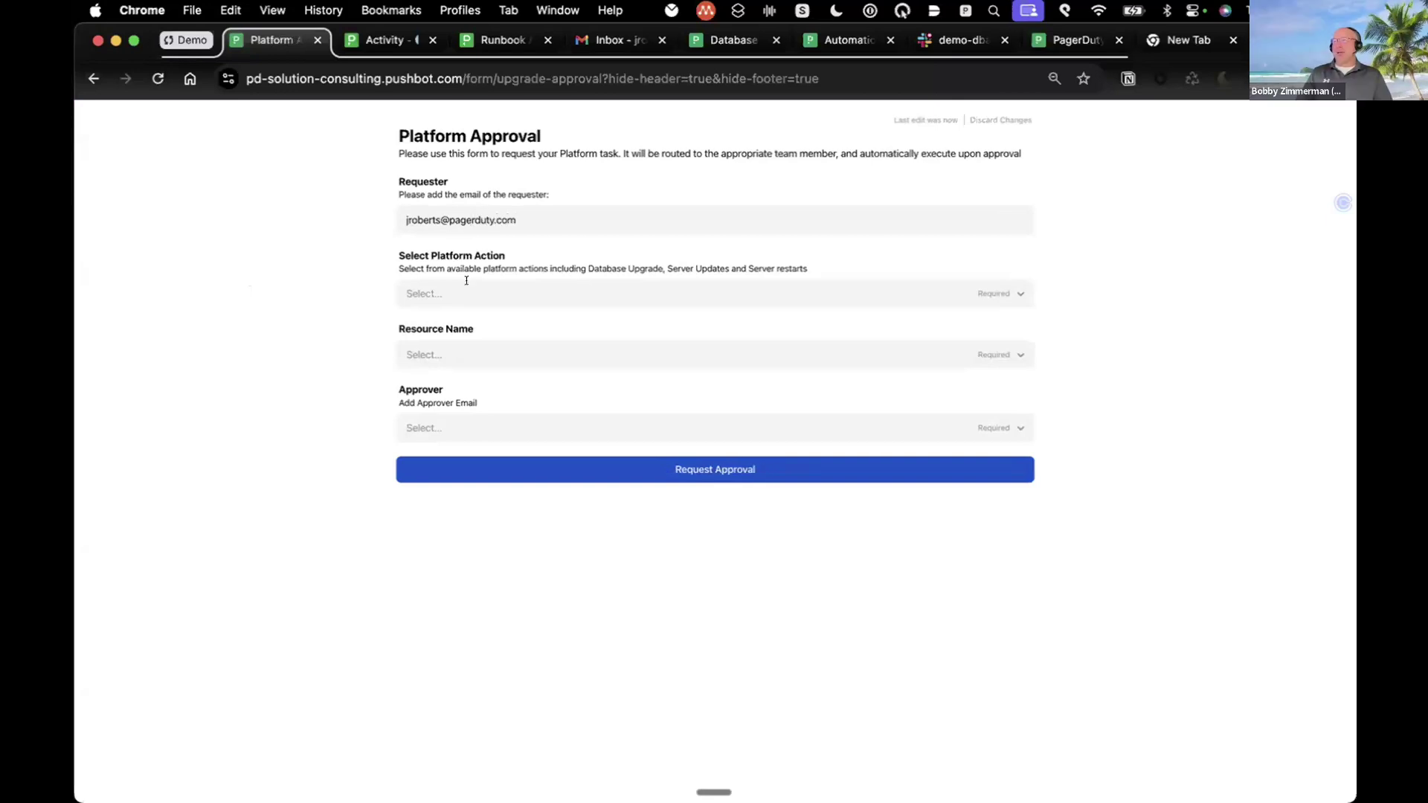
left_click(465, 284)
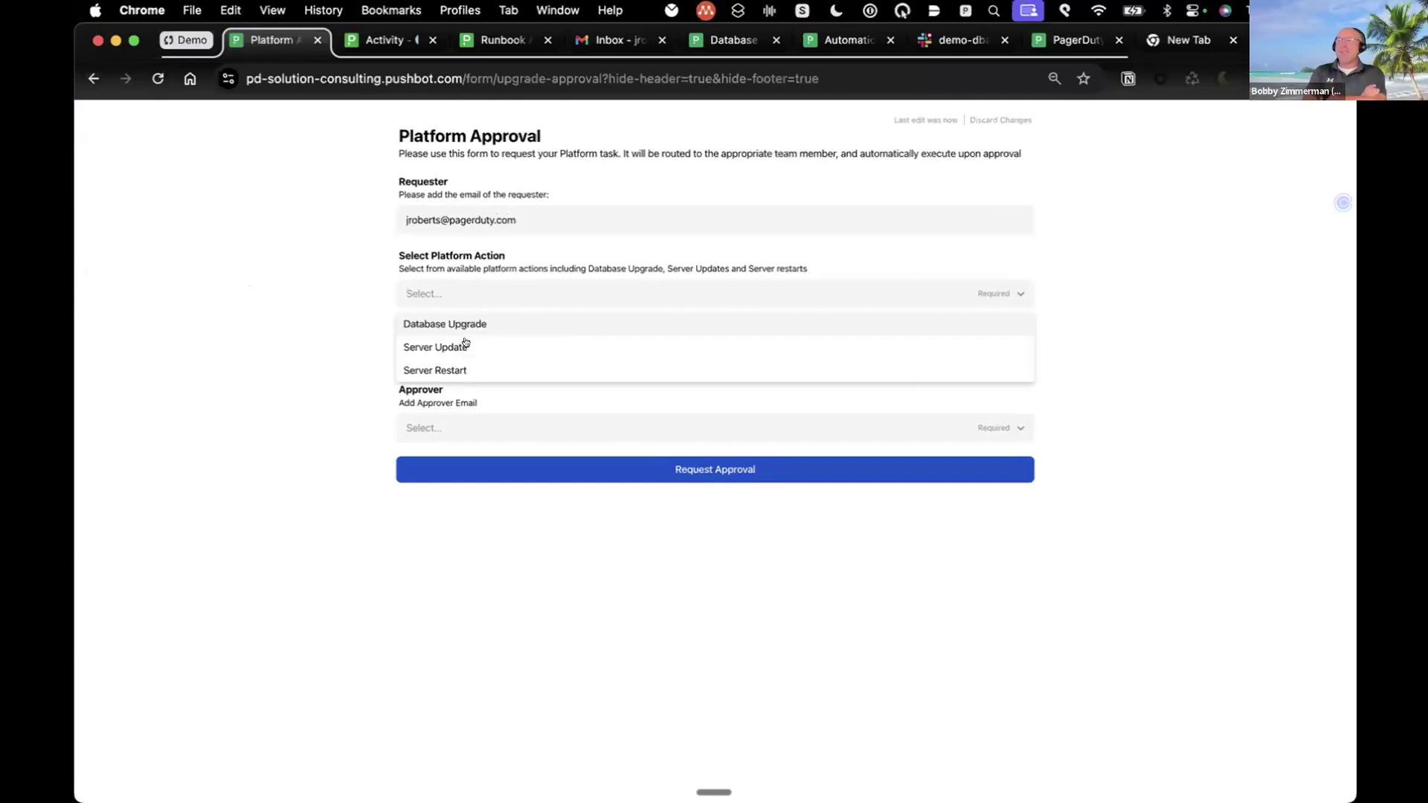
left_click(481, 323)
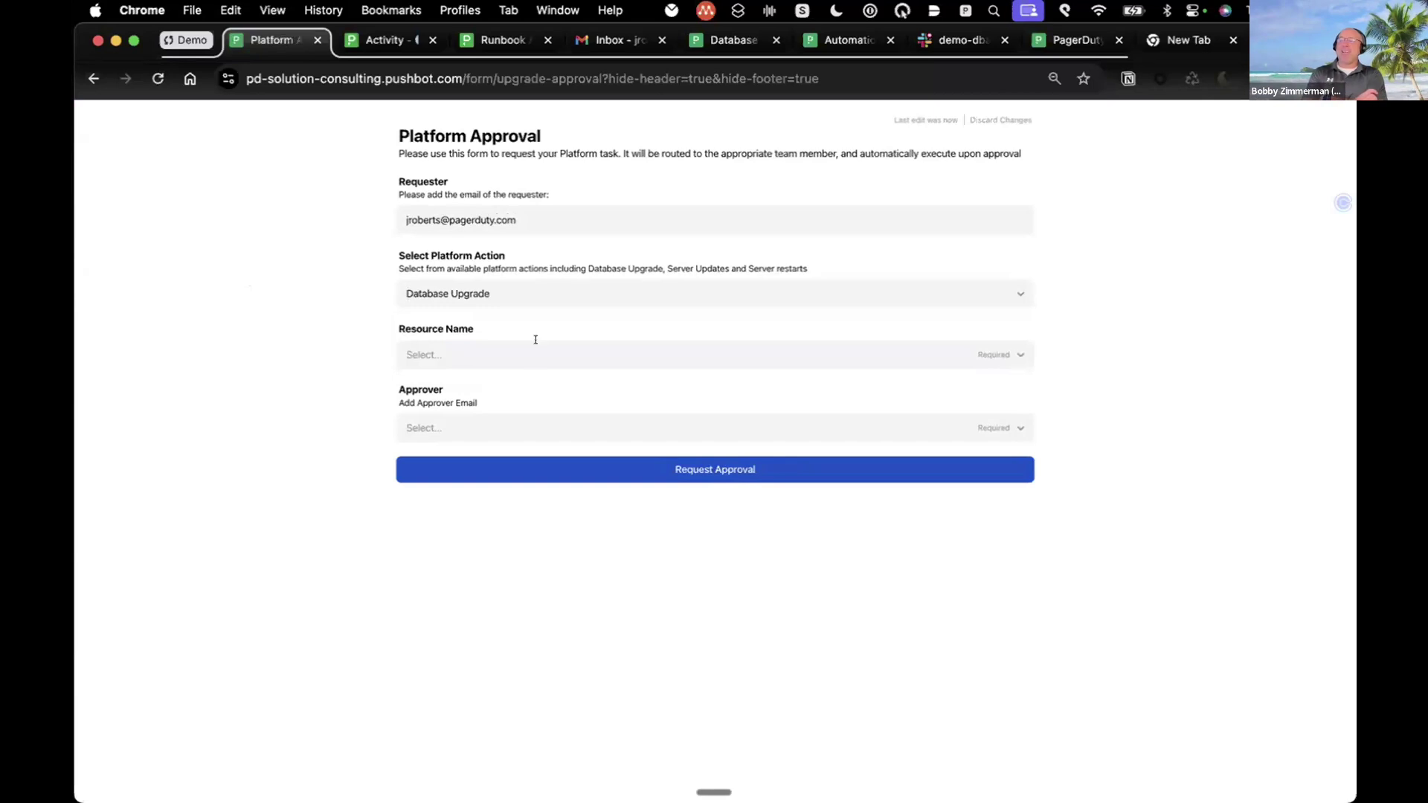
left_click(493, 353)
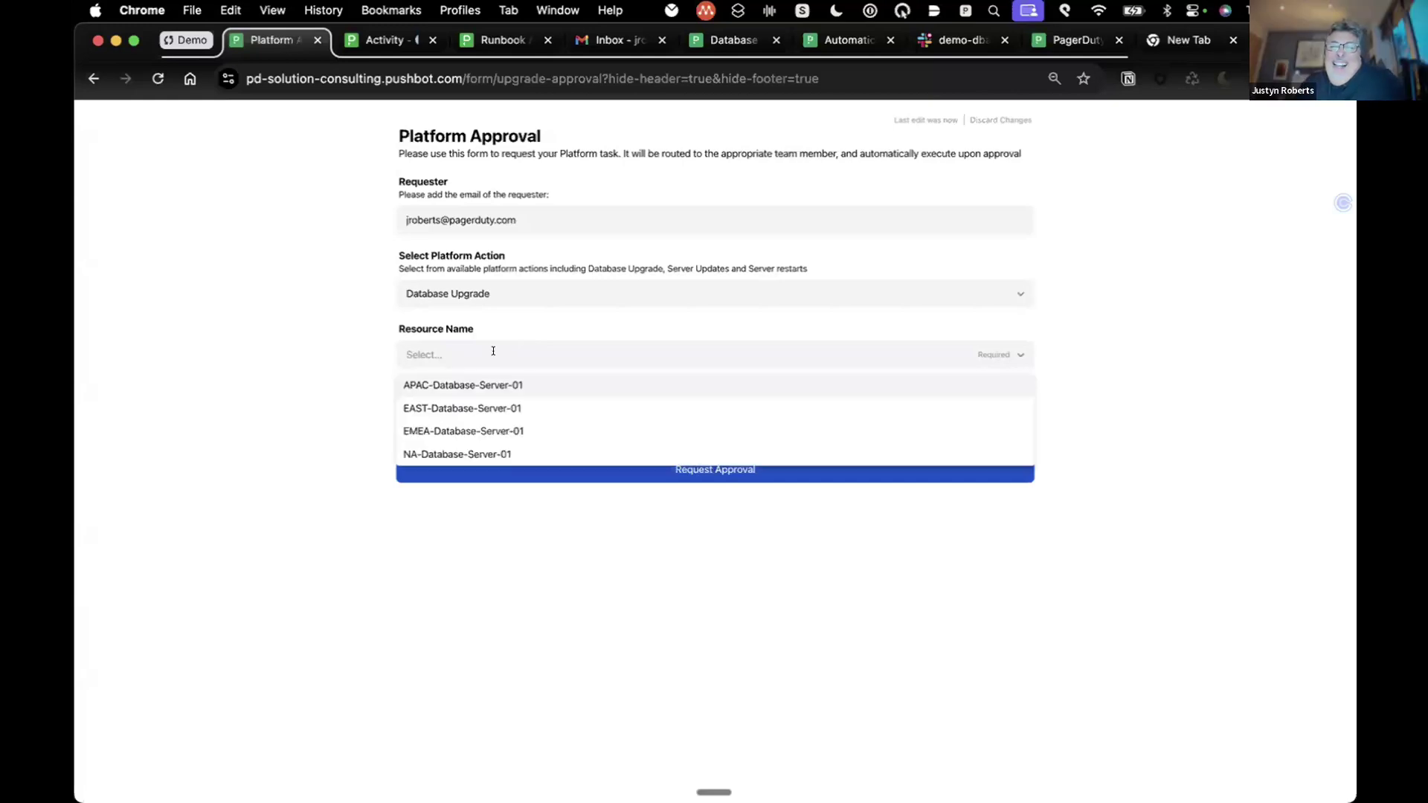
left_click(478, 409)
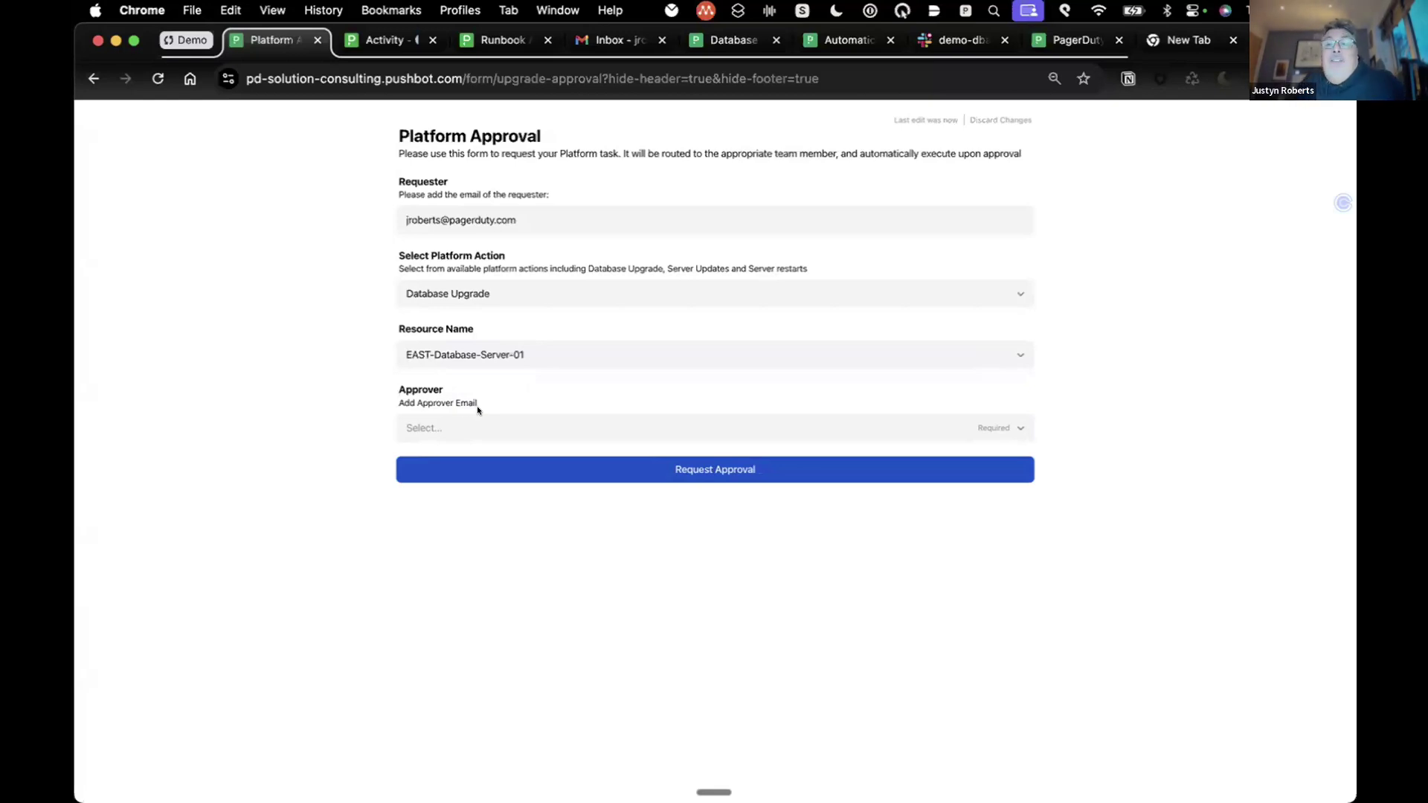
Step: Pick the requester's e-mail as approver and submit the approval request
left_click(462, 424)
left_click(450, 460)
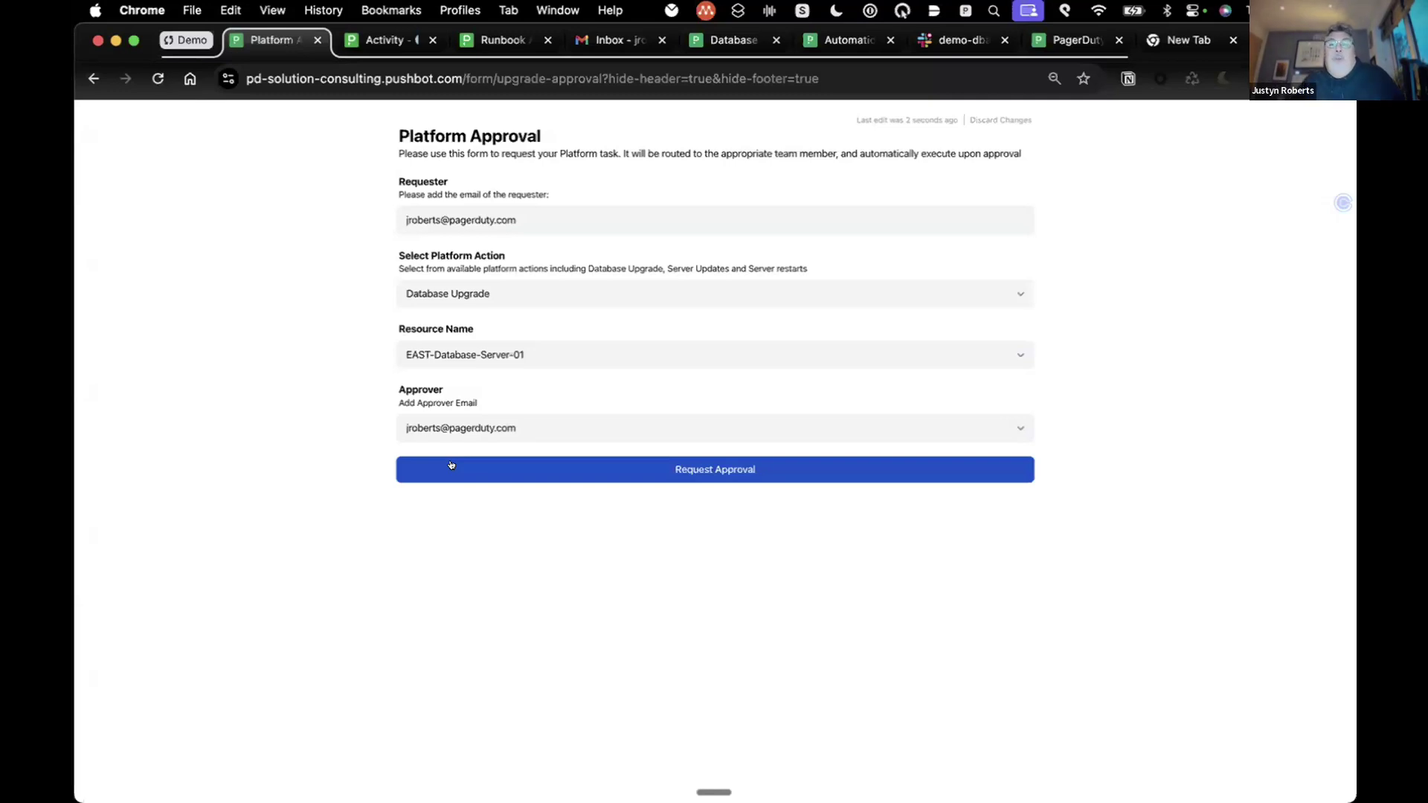
left_click(702, 462)
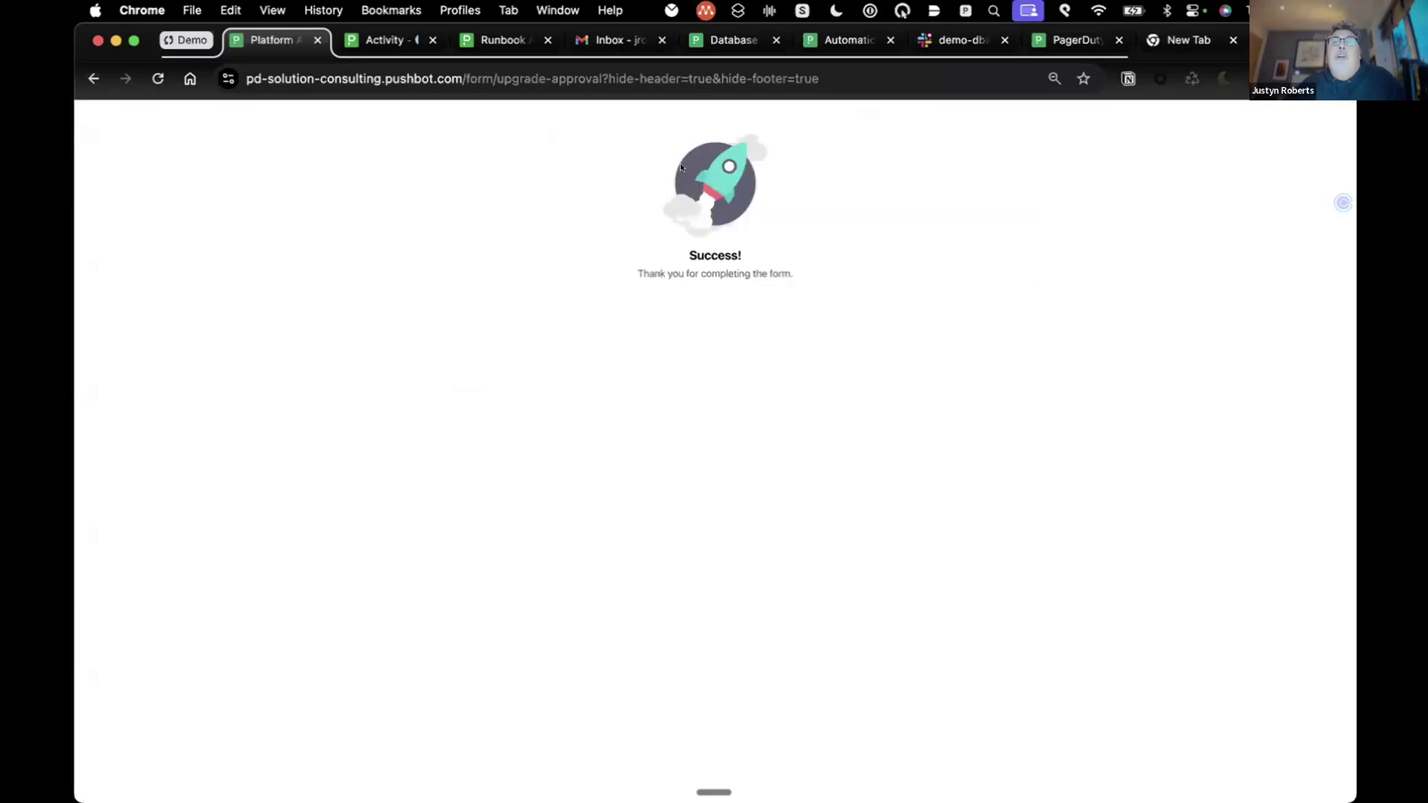
Step: Refresh the Gmail inbox and open the 'New Task: Request from Approver - Platform Approval' email
left_click(607, 41)
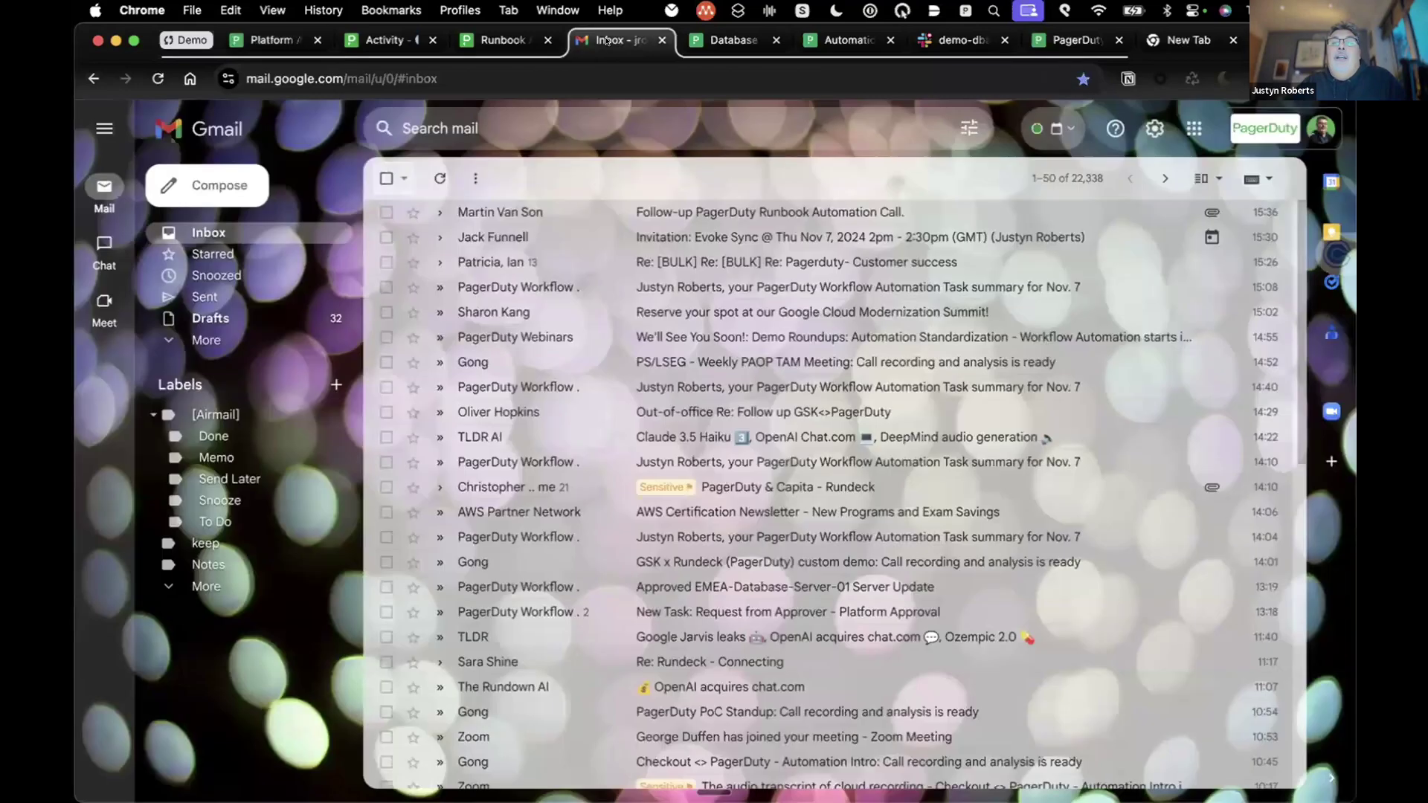
left_click(431, 175)
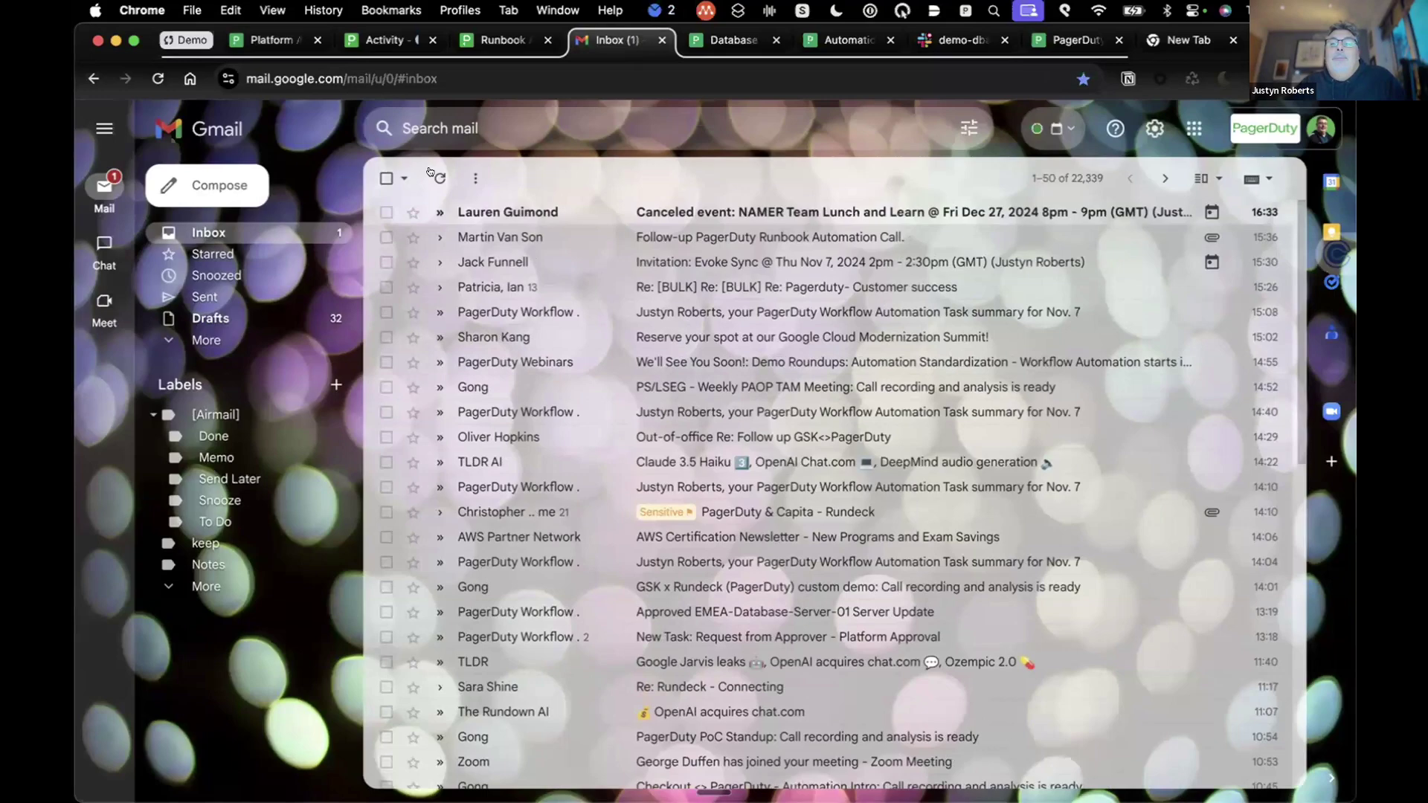
left_click(429, 174)
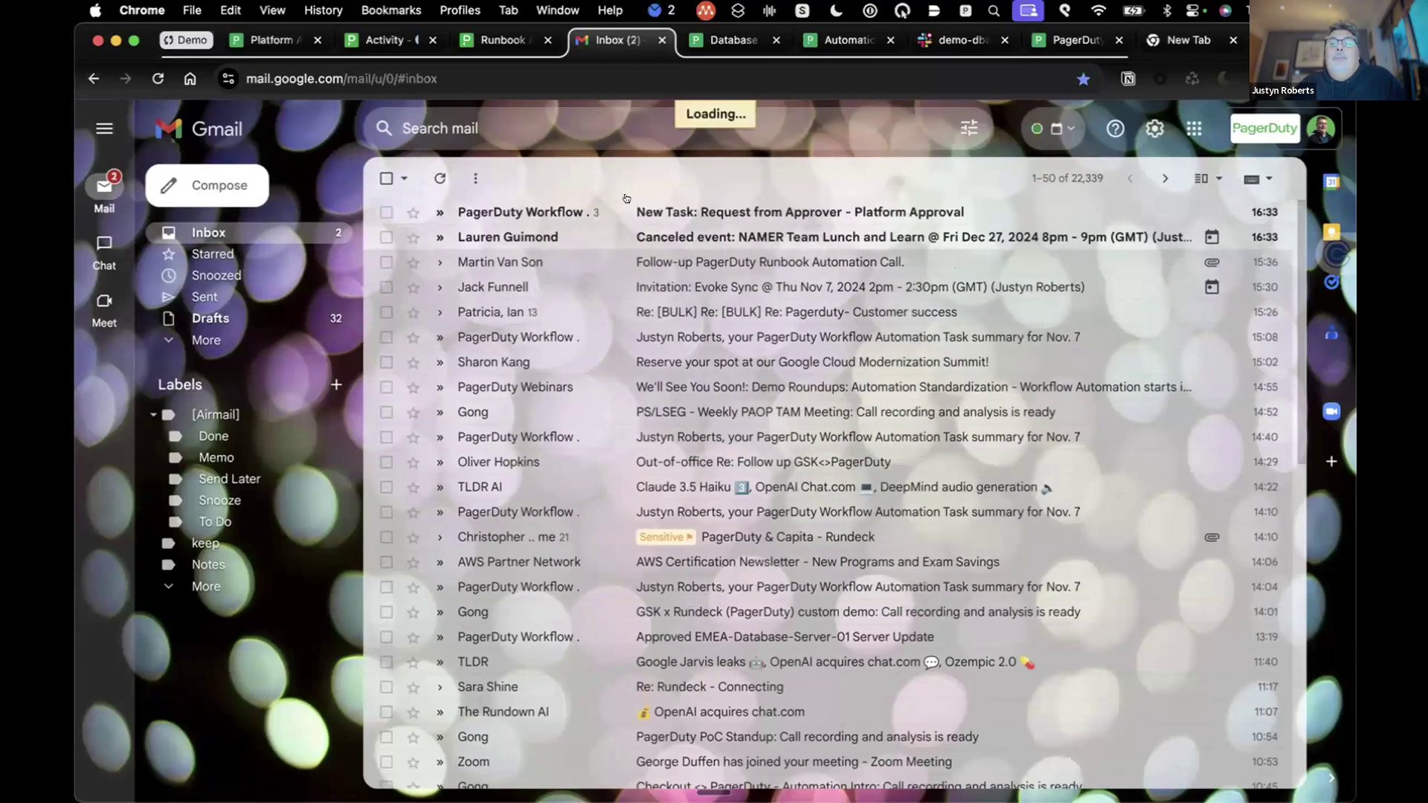
left_click(710, 211)
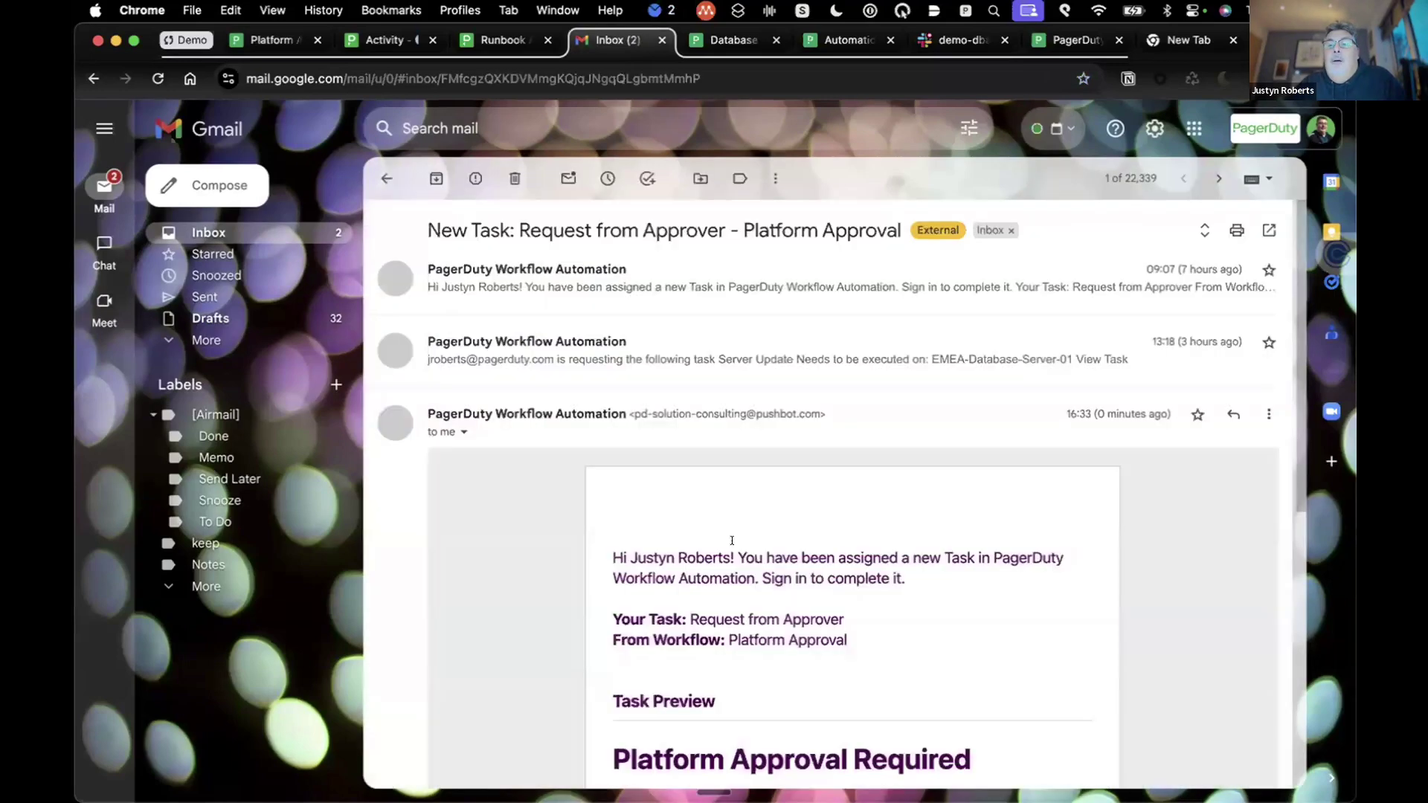
scroll(733, 549, "down", 5)
scroll(733, 548, "down", 3)
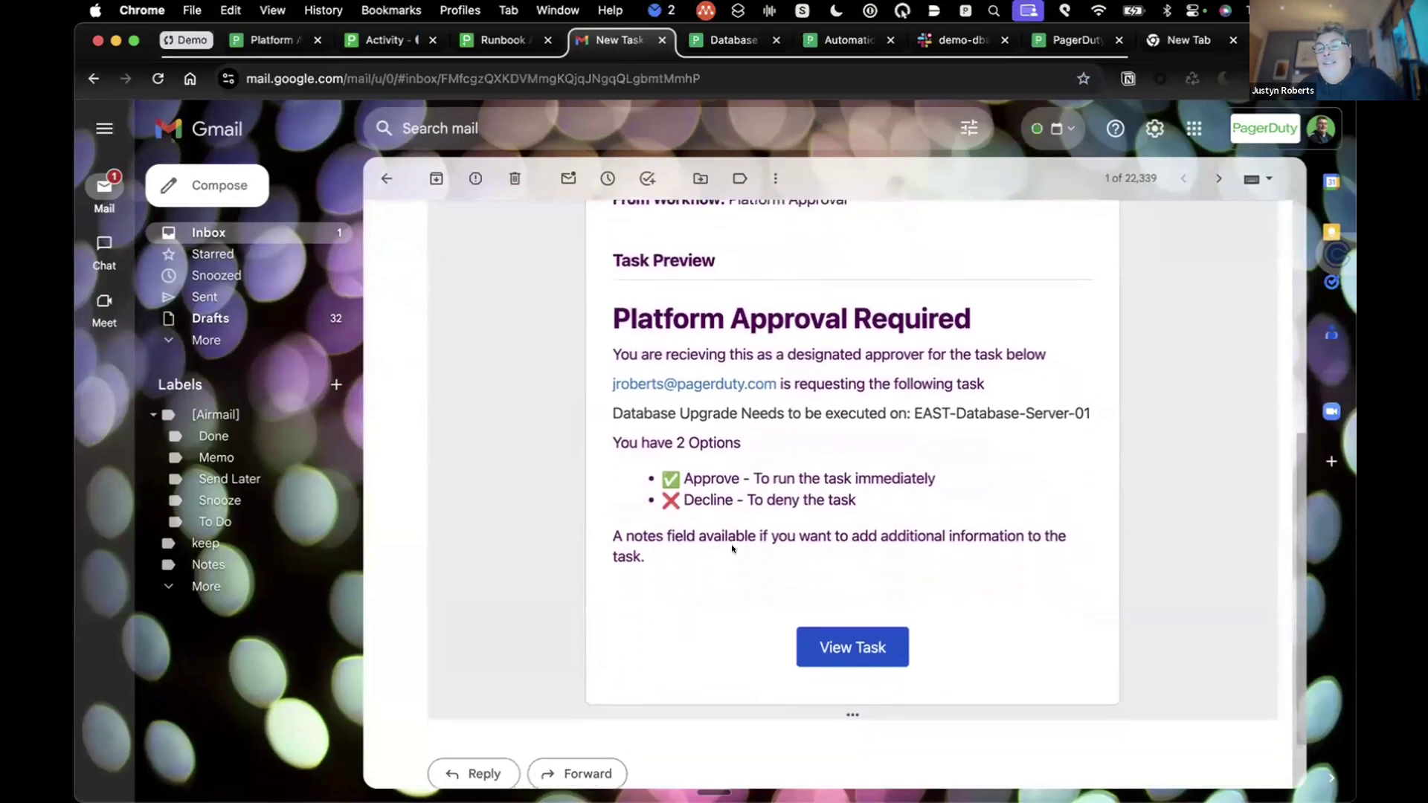
scroll(732, 548, "up", 1)
scroll(733, 548, "down", 1)
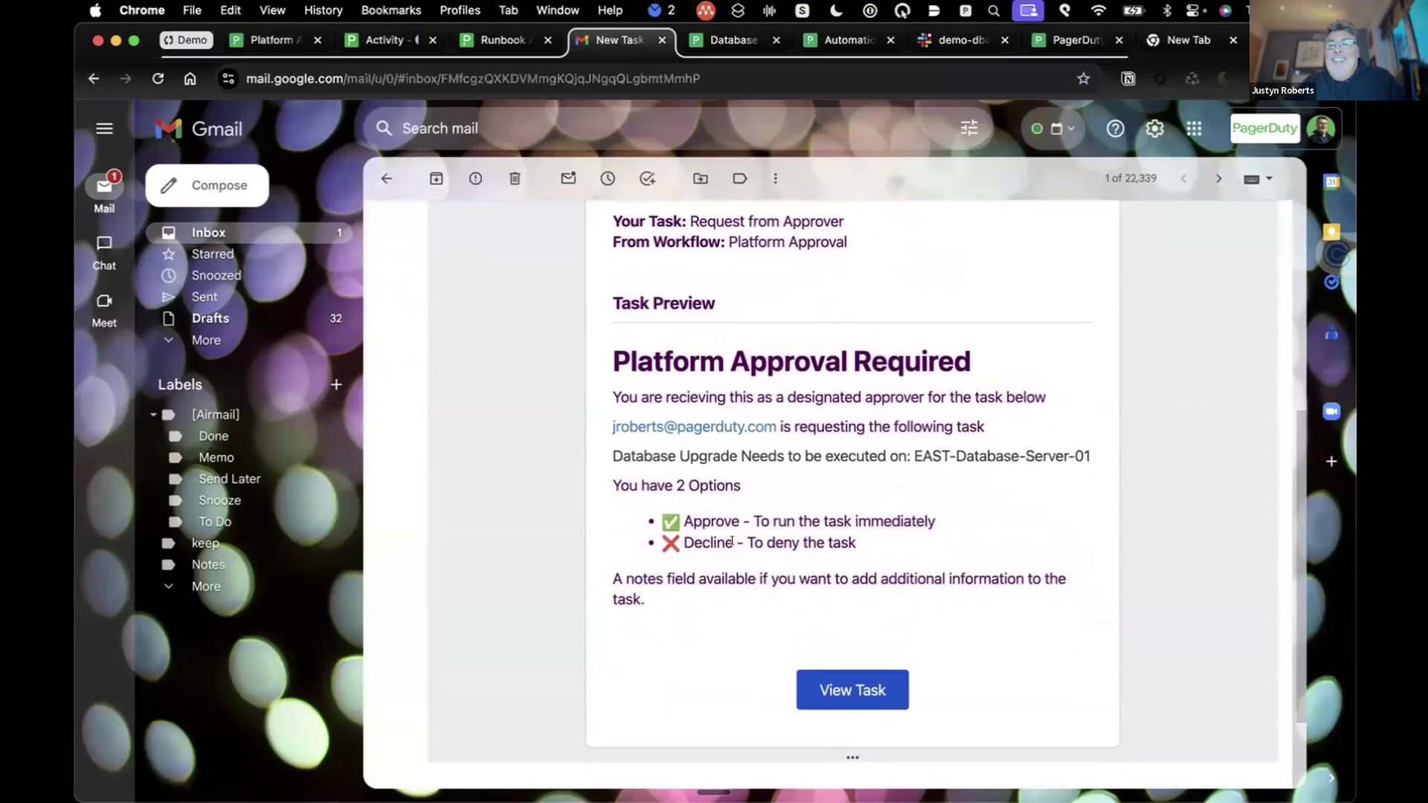
scroll(733, 548, "up", 1)
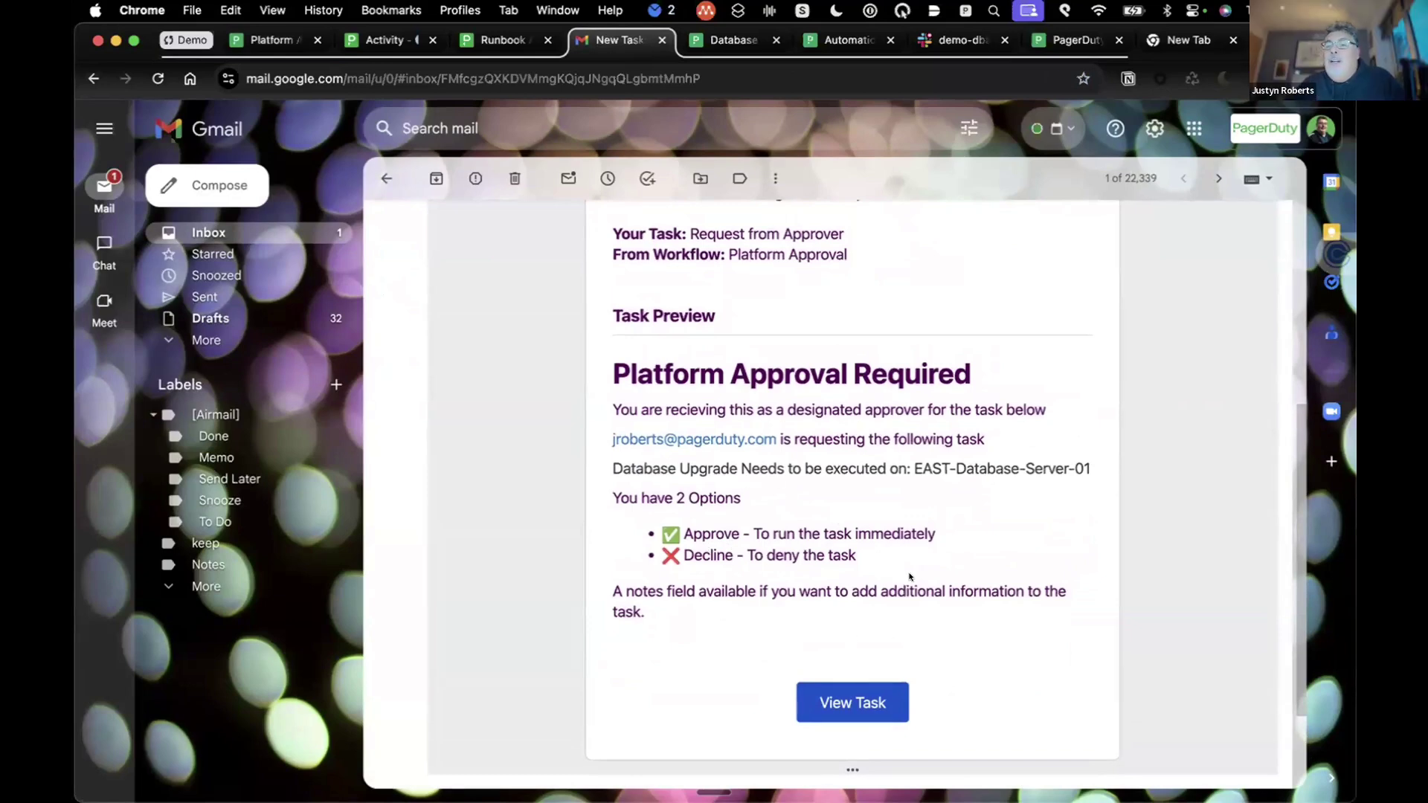
Step: Complete the Request from Approver task with Action Approved set to Approved, then return to Gmail
left_click(841, 700)
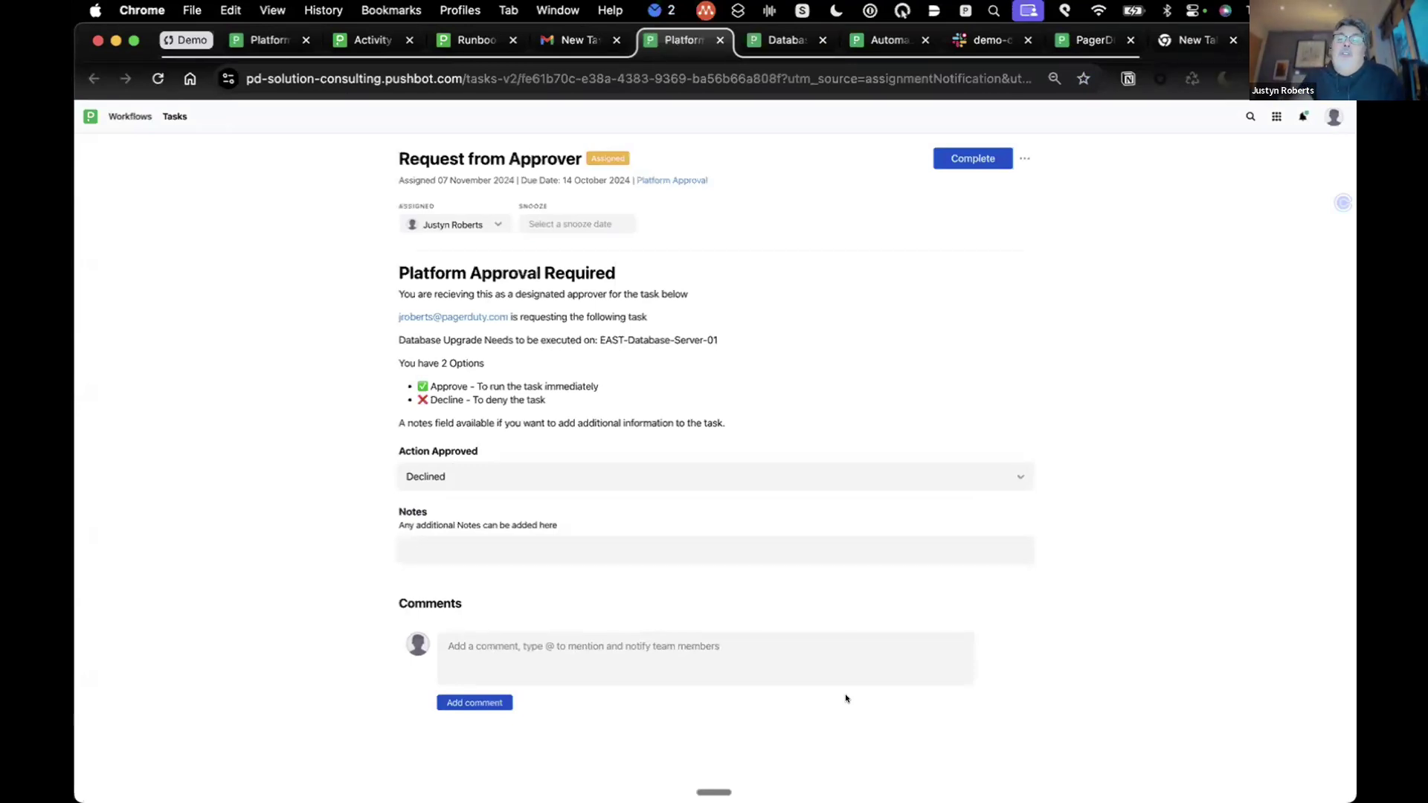
left_click(918, 476)
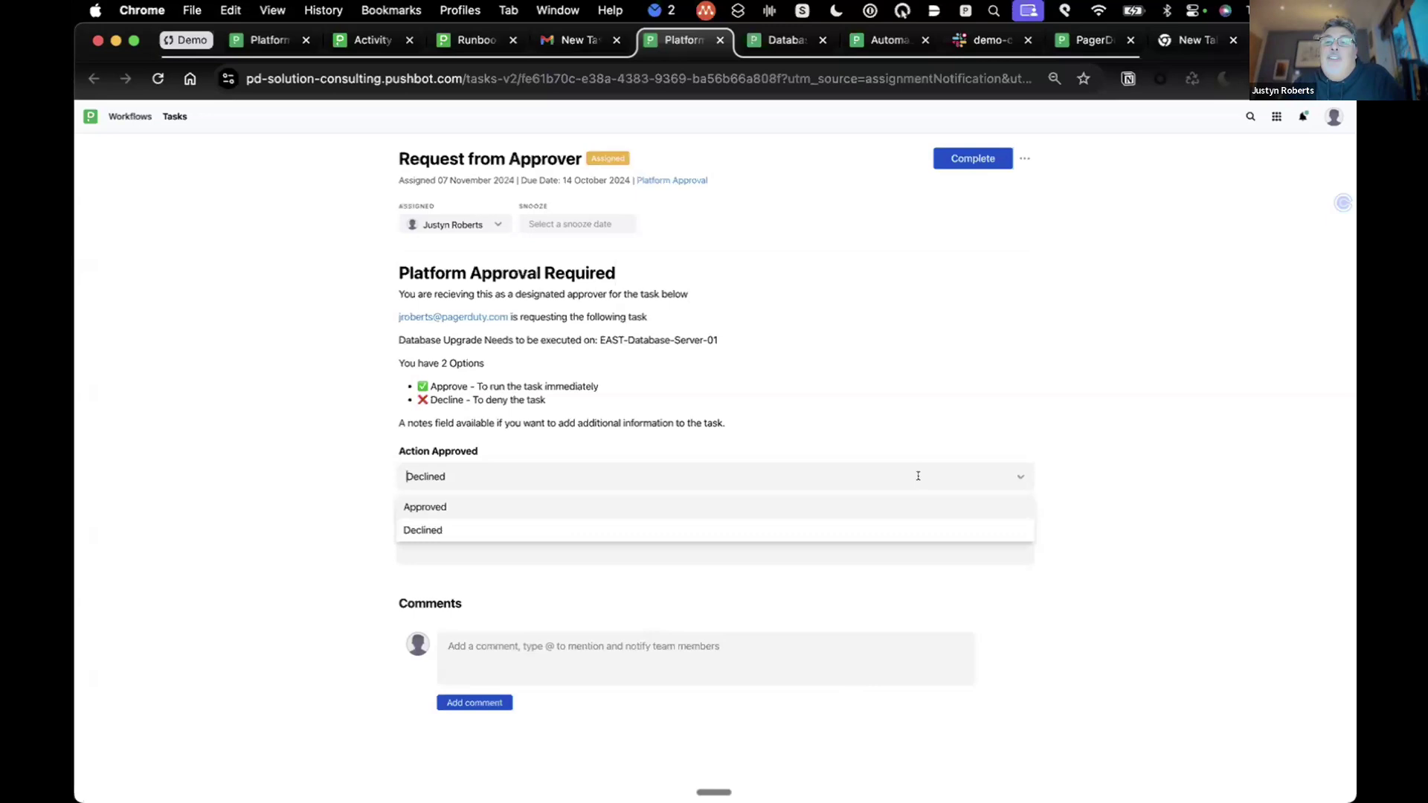
left_click(874, 503)
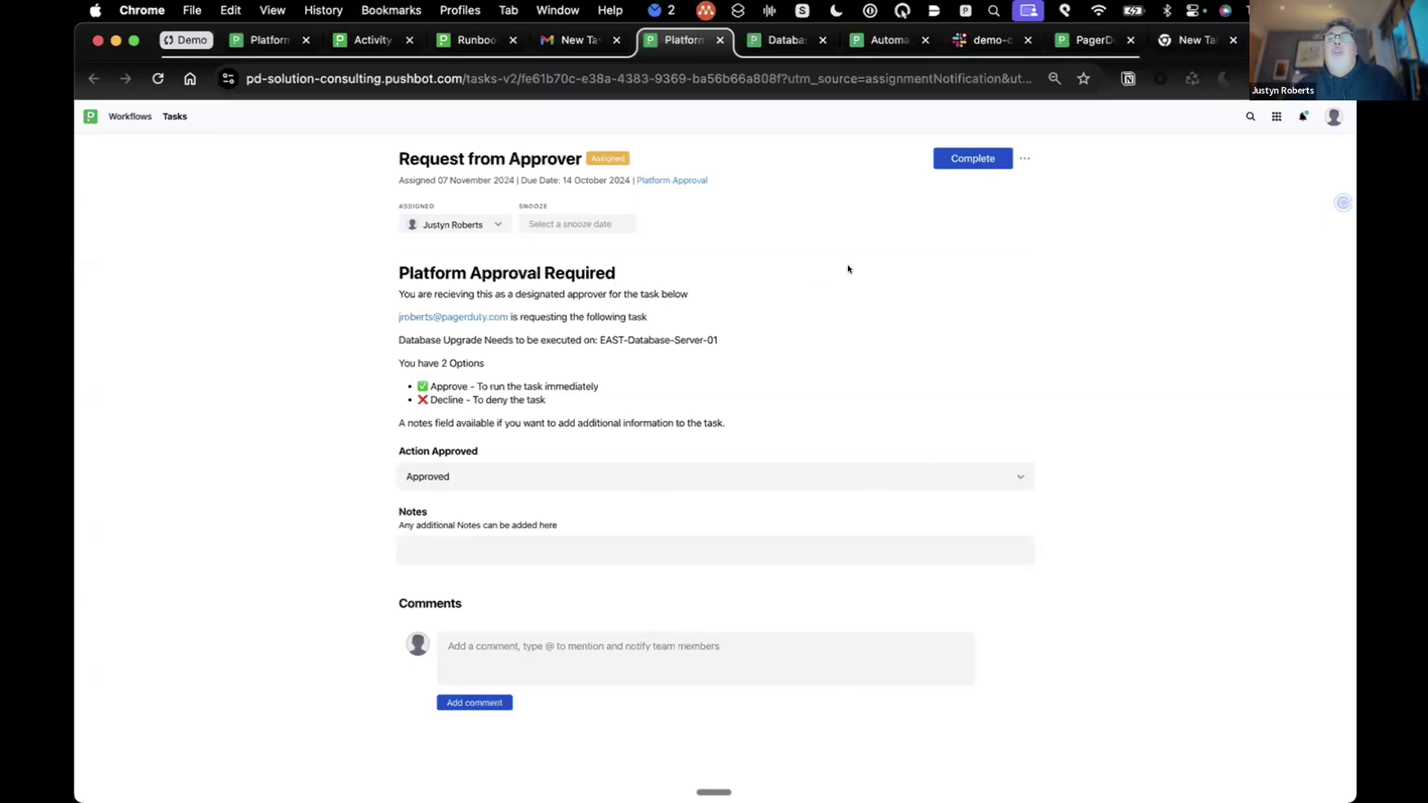
left_click(974, 154)
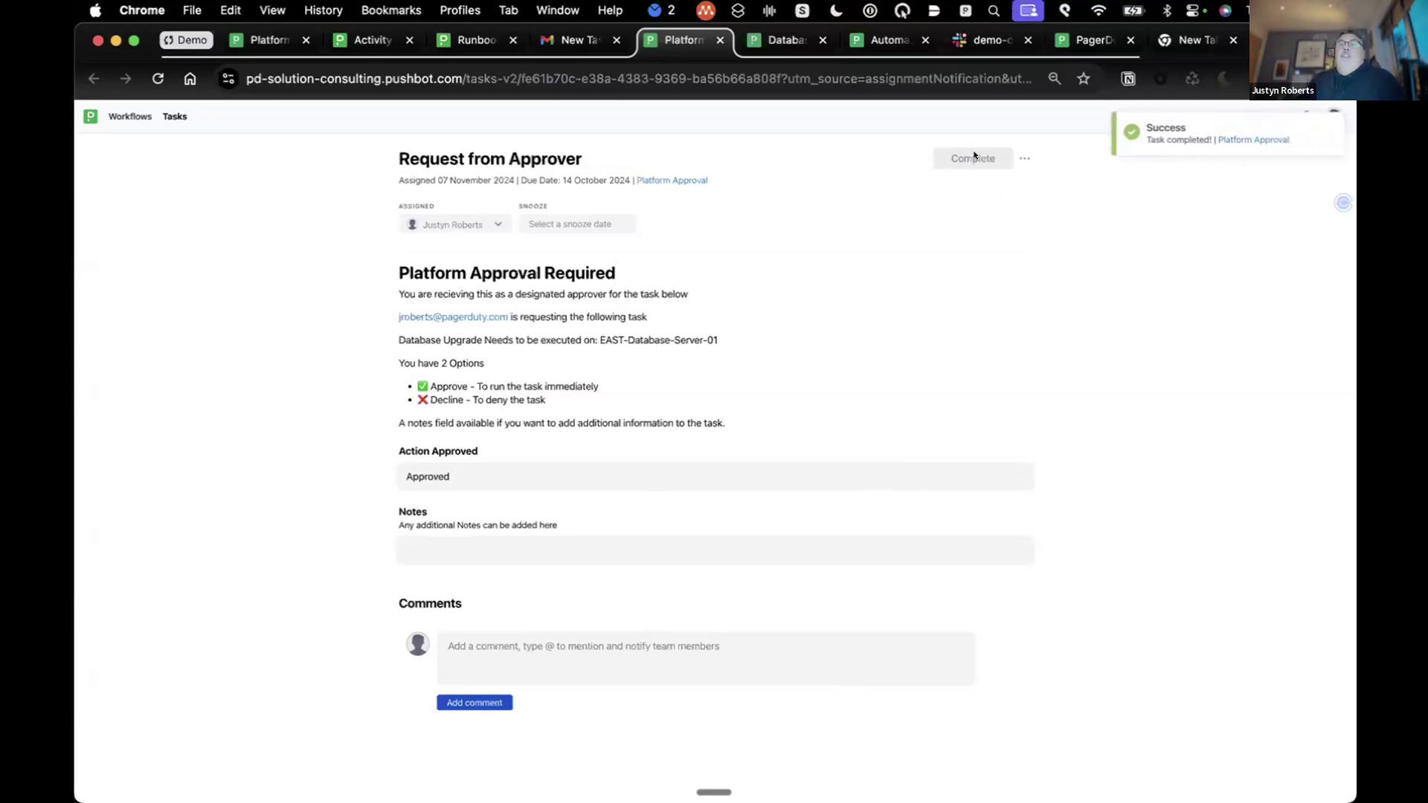
left_click(581, 45)
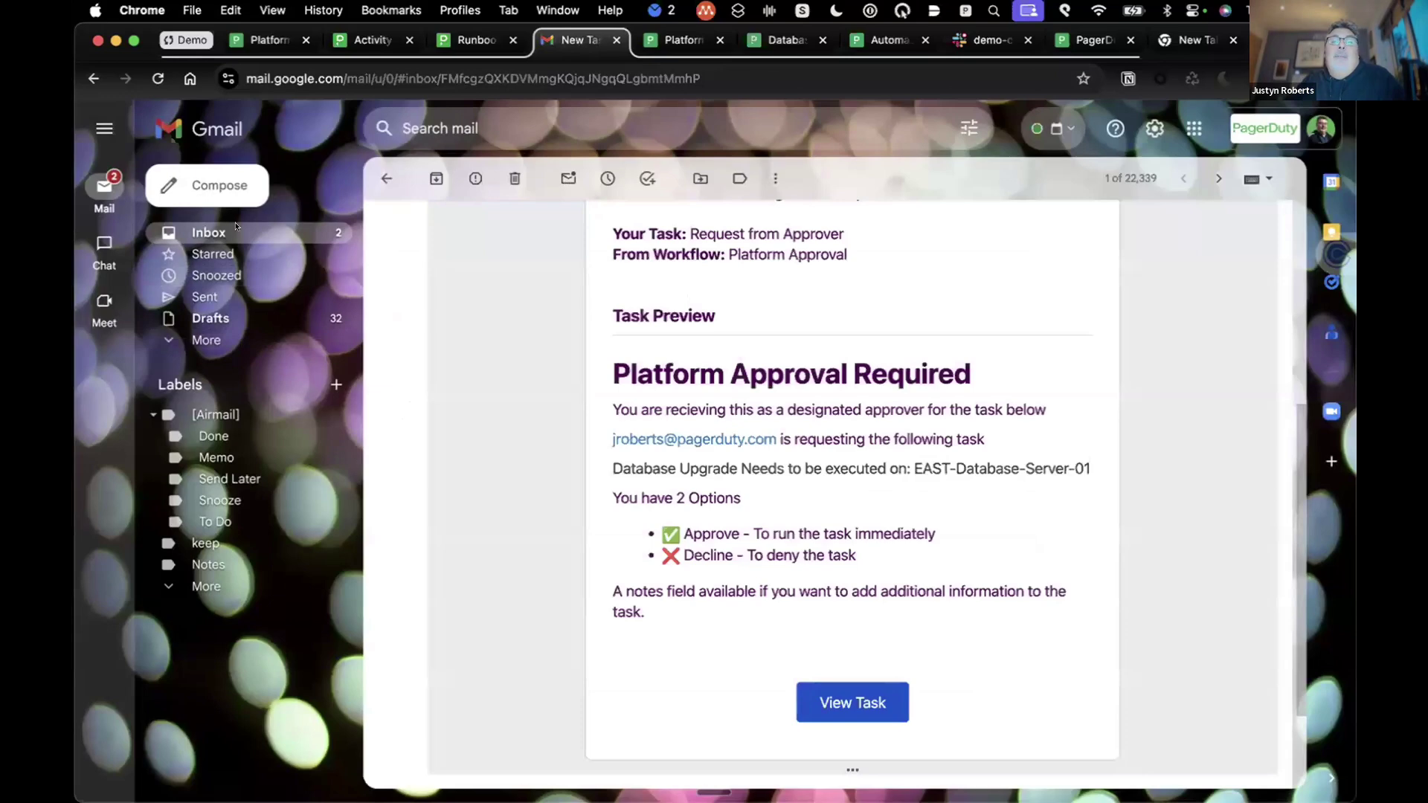
Step: Read the 'Approved EAST-Database-Server-01 Database Upgrade' email, then go back to the approval form
left_click(235, 229)
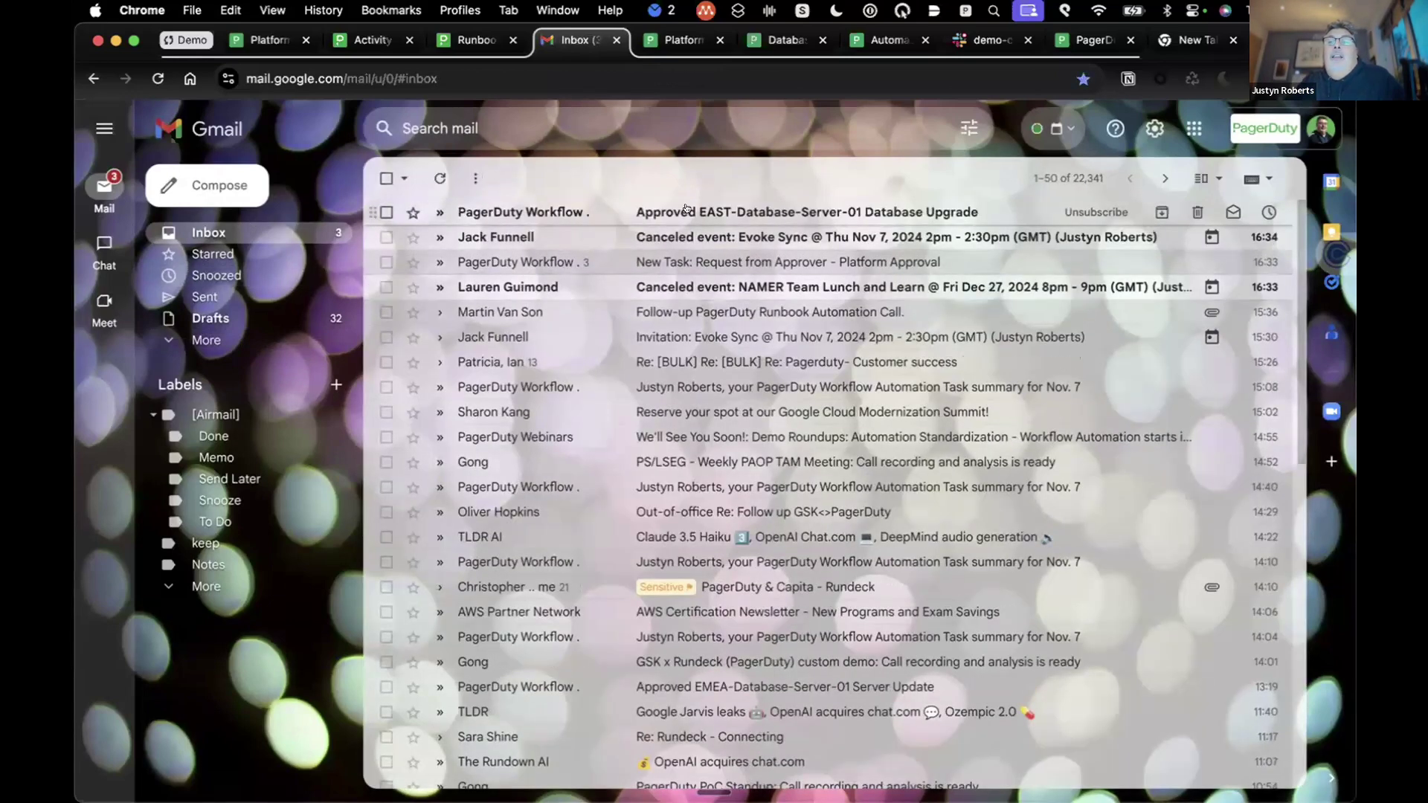
left_click(686, 212)
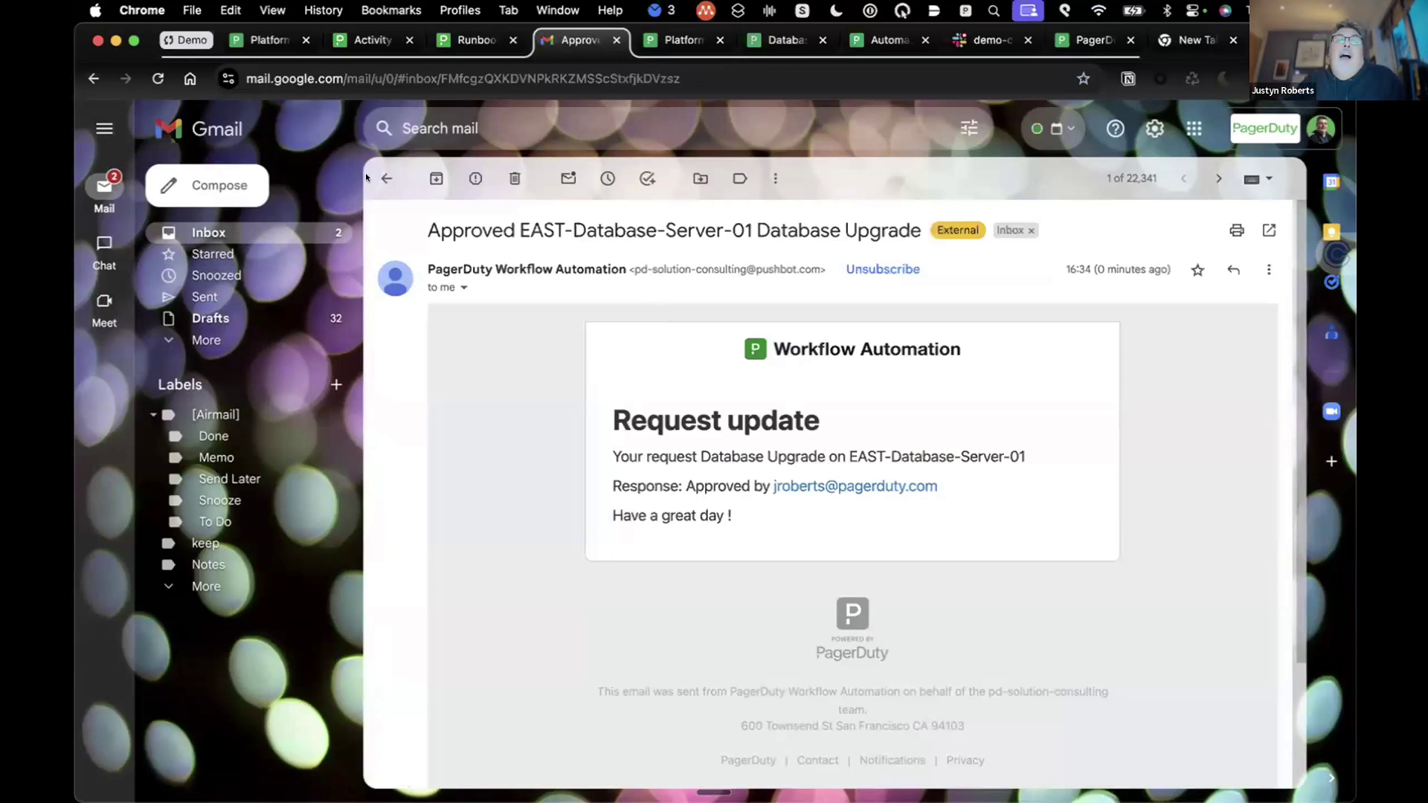
left_click(291, 38)
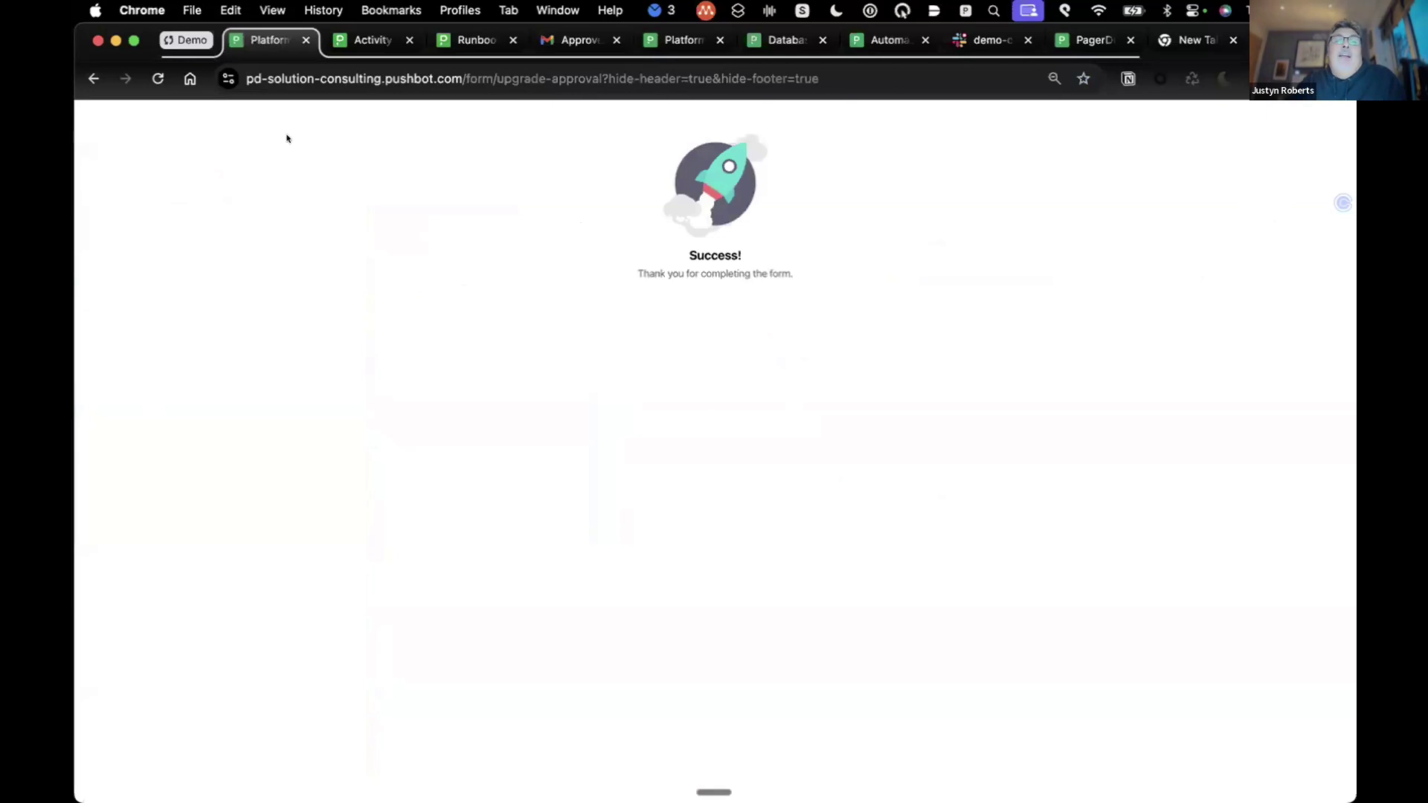
Step: Open Request Platform Update execution #107441 from the auto-refreshing Activity list
left_click(93, 78)
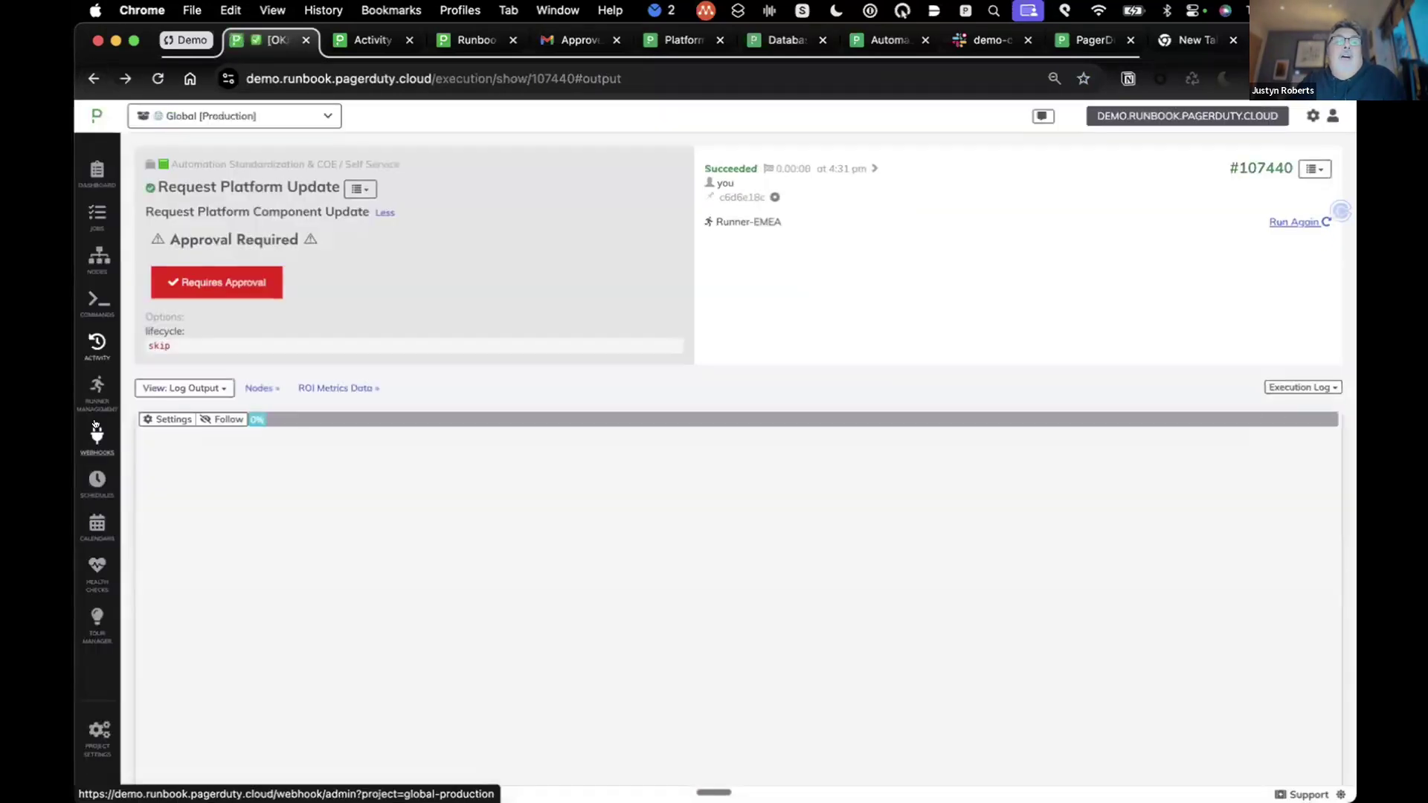
left_click(96, 348)
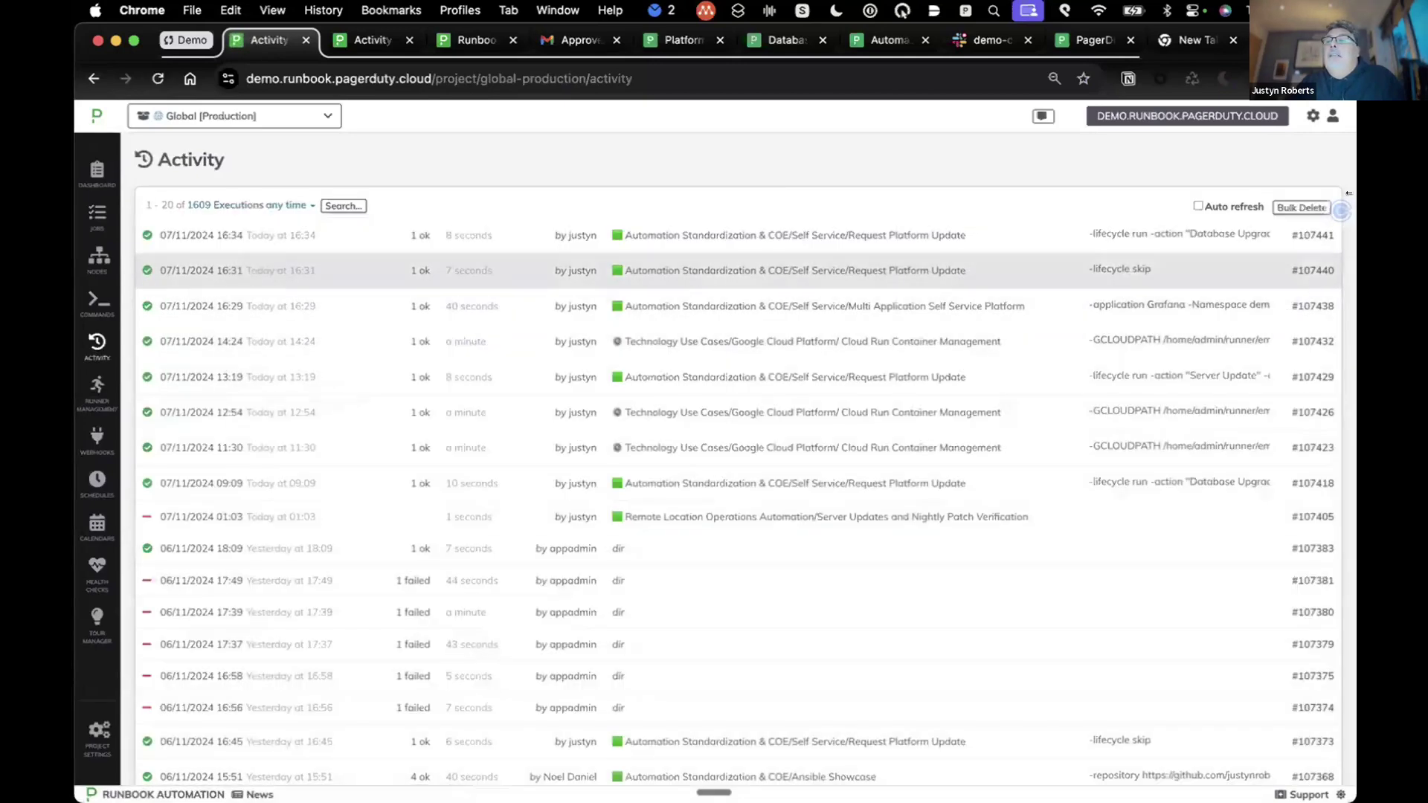
left_click(1197, 206)
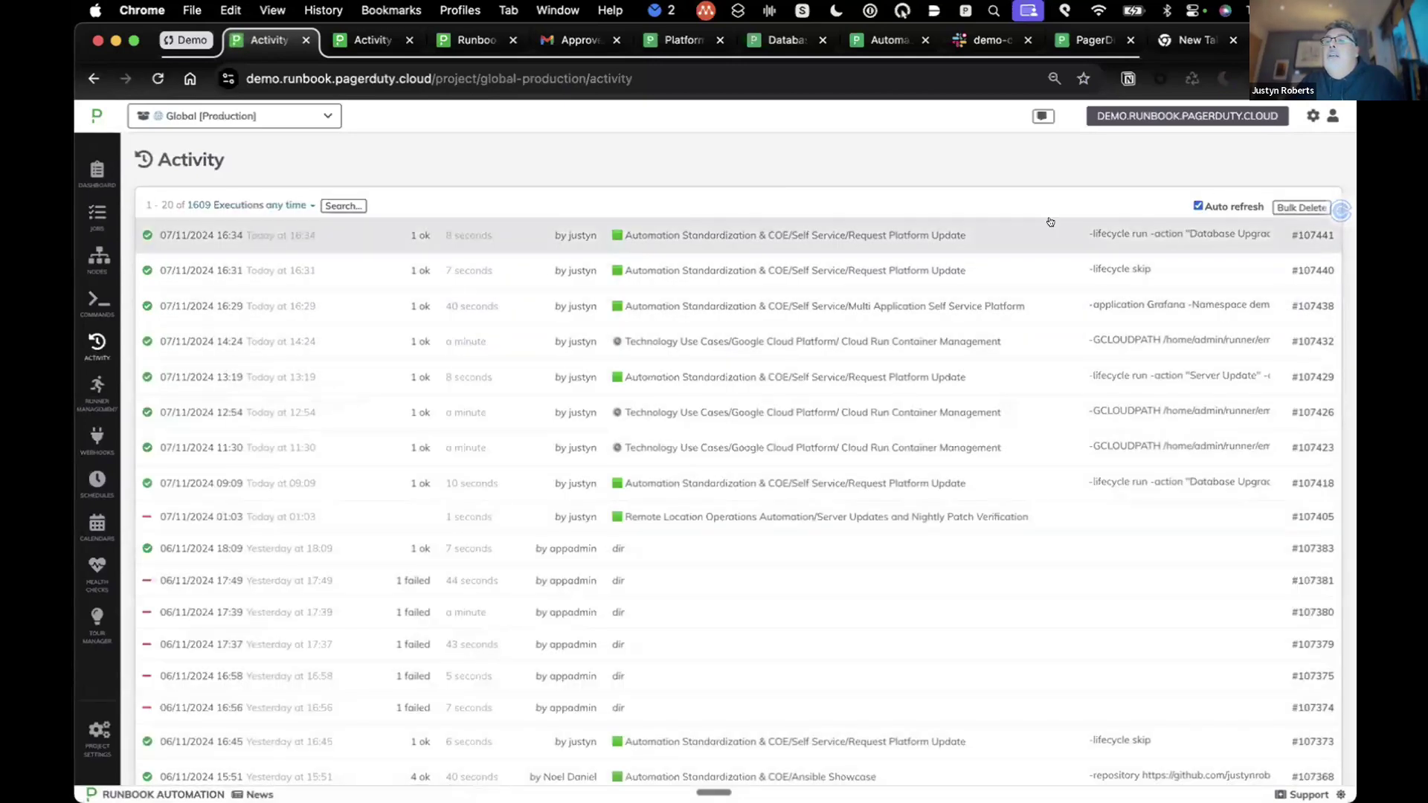
left_click(844, 236)
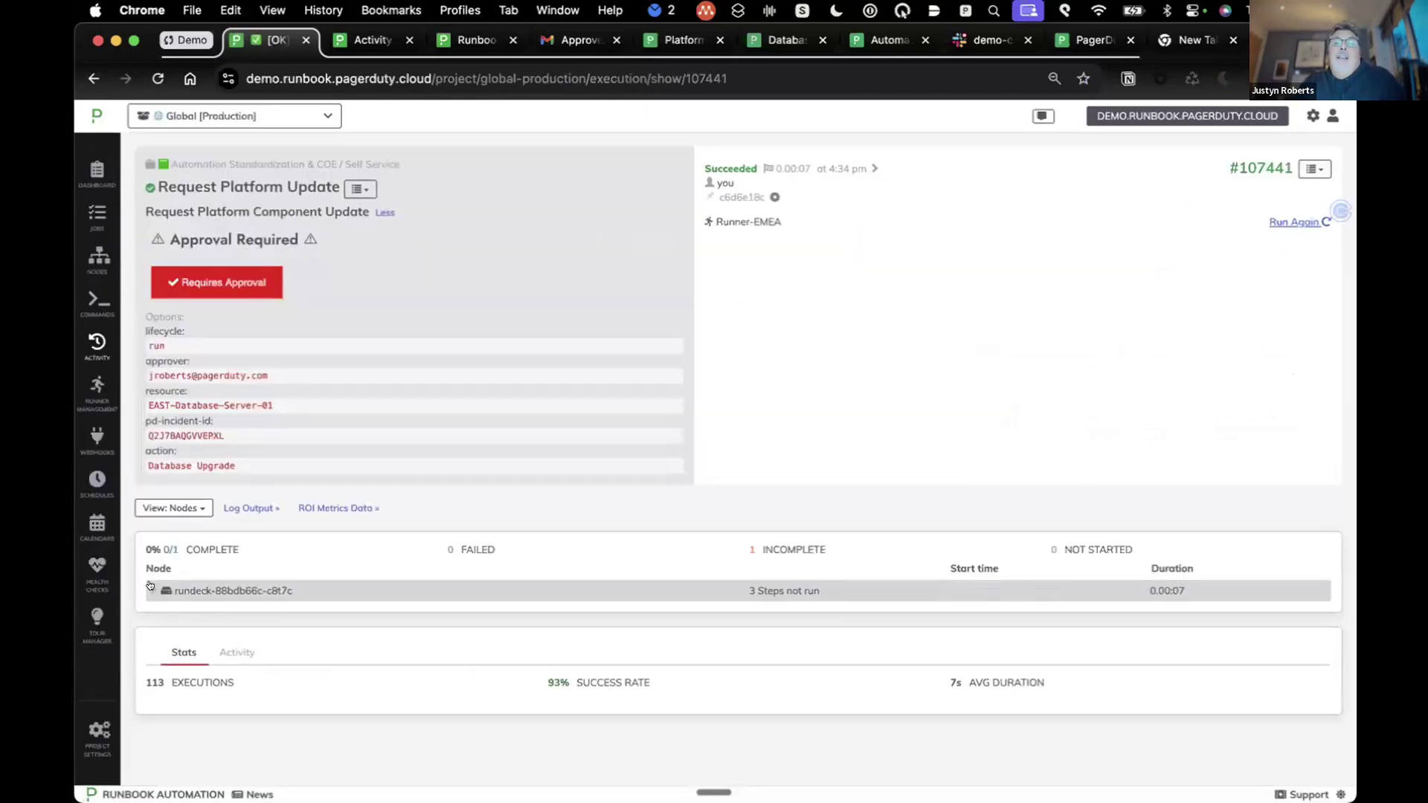
Step: Expand the node and the Complete Task step to confirm the database upgrade finished OK
left_click(150, 587)
scroll(171, 565, "down", 2)
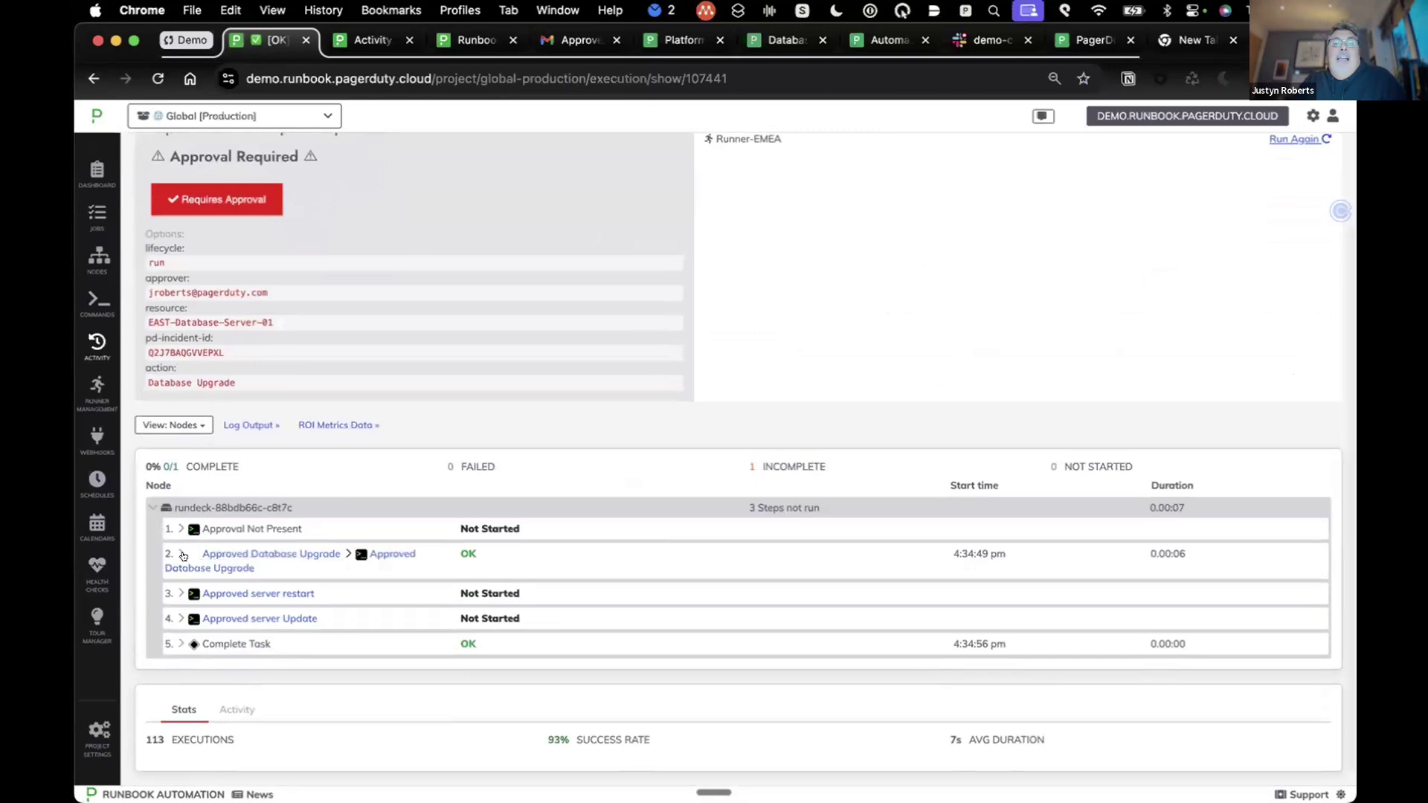
left_click(176, 630)
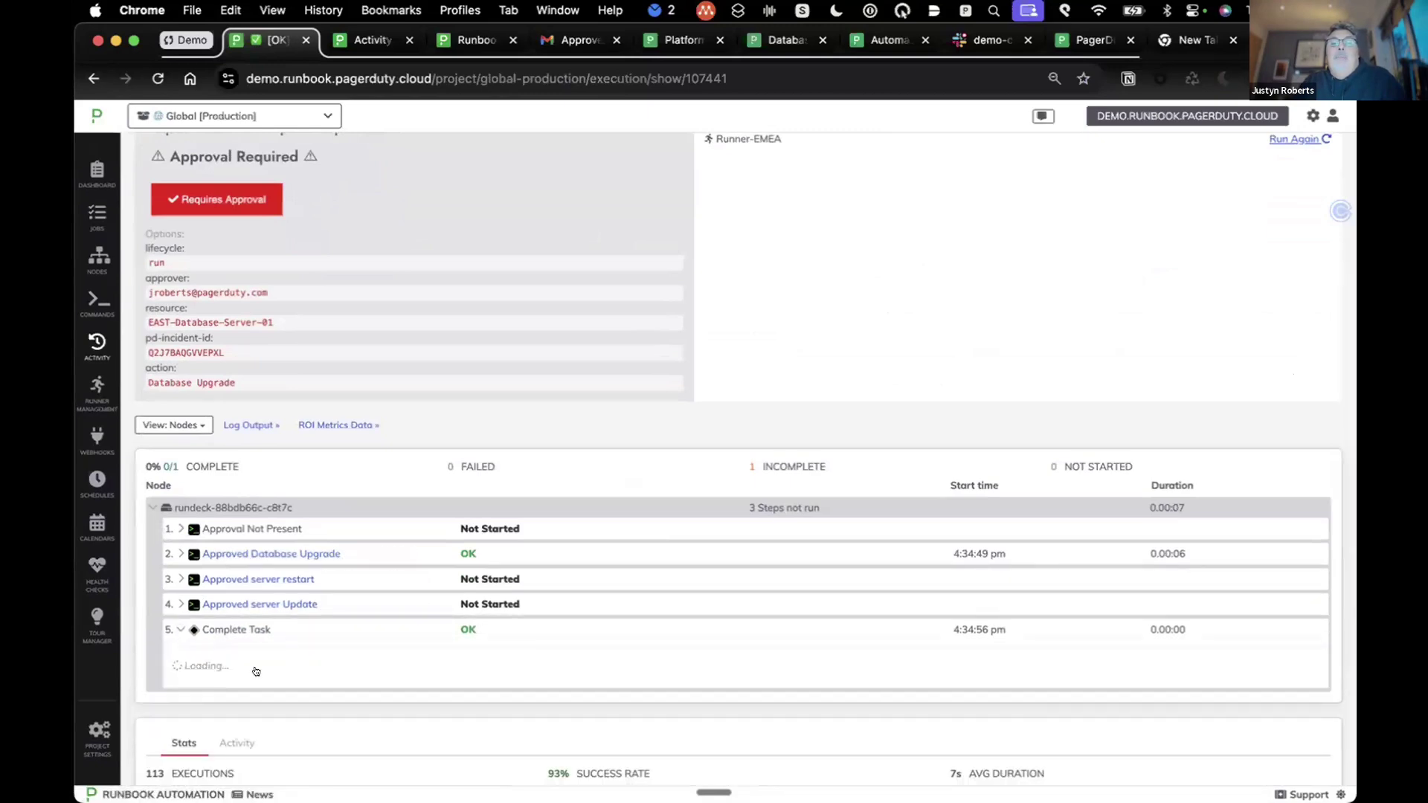
scroll(283, 639, "down", 1)
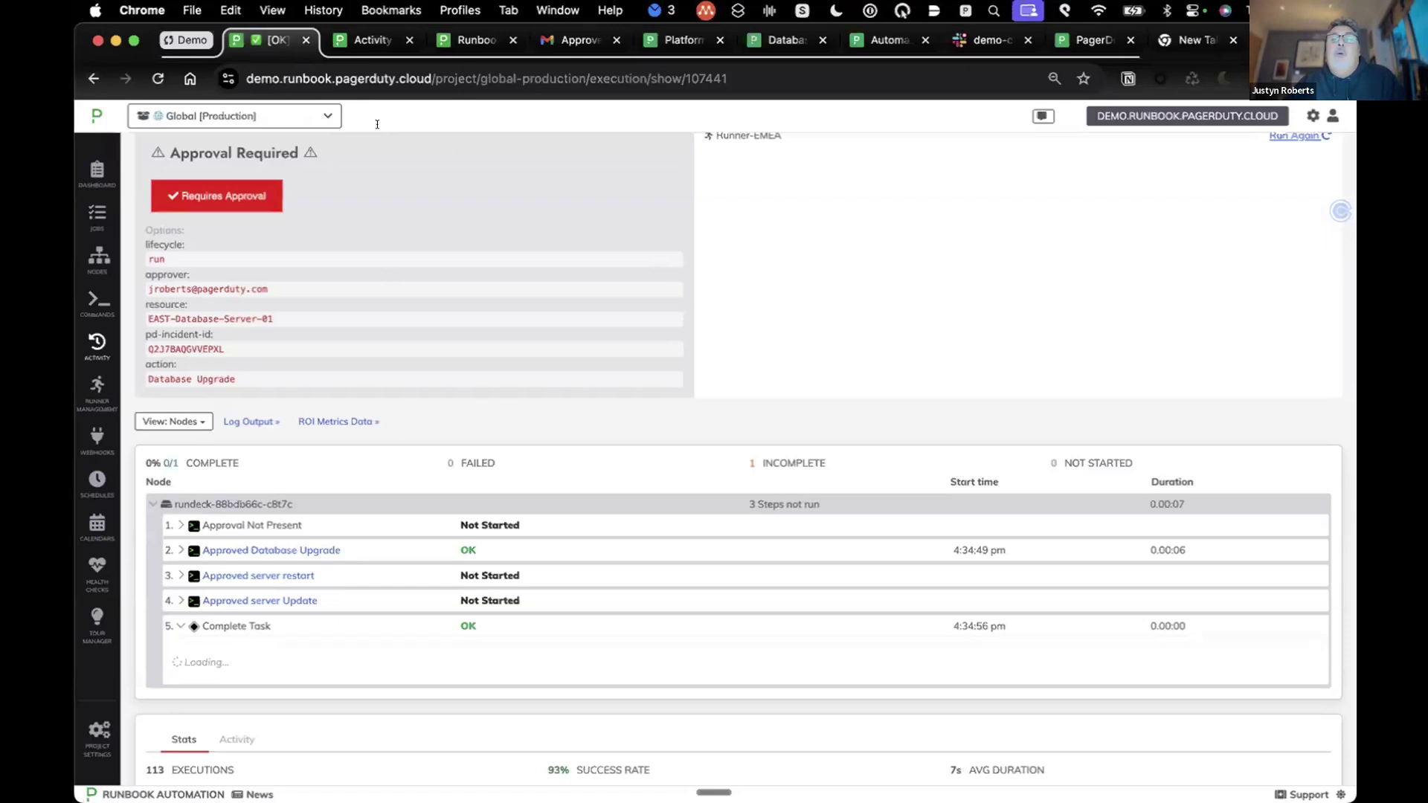
Step: Review the activity list, Runbook home, approval email, completed task and scheduling form tabs
left_click(372, 38)
left_click(464, 38)
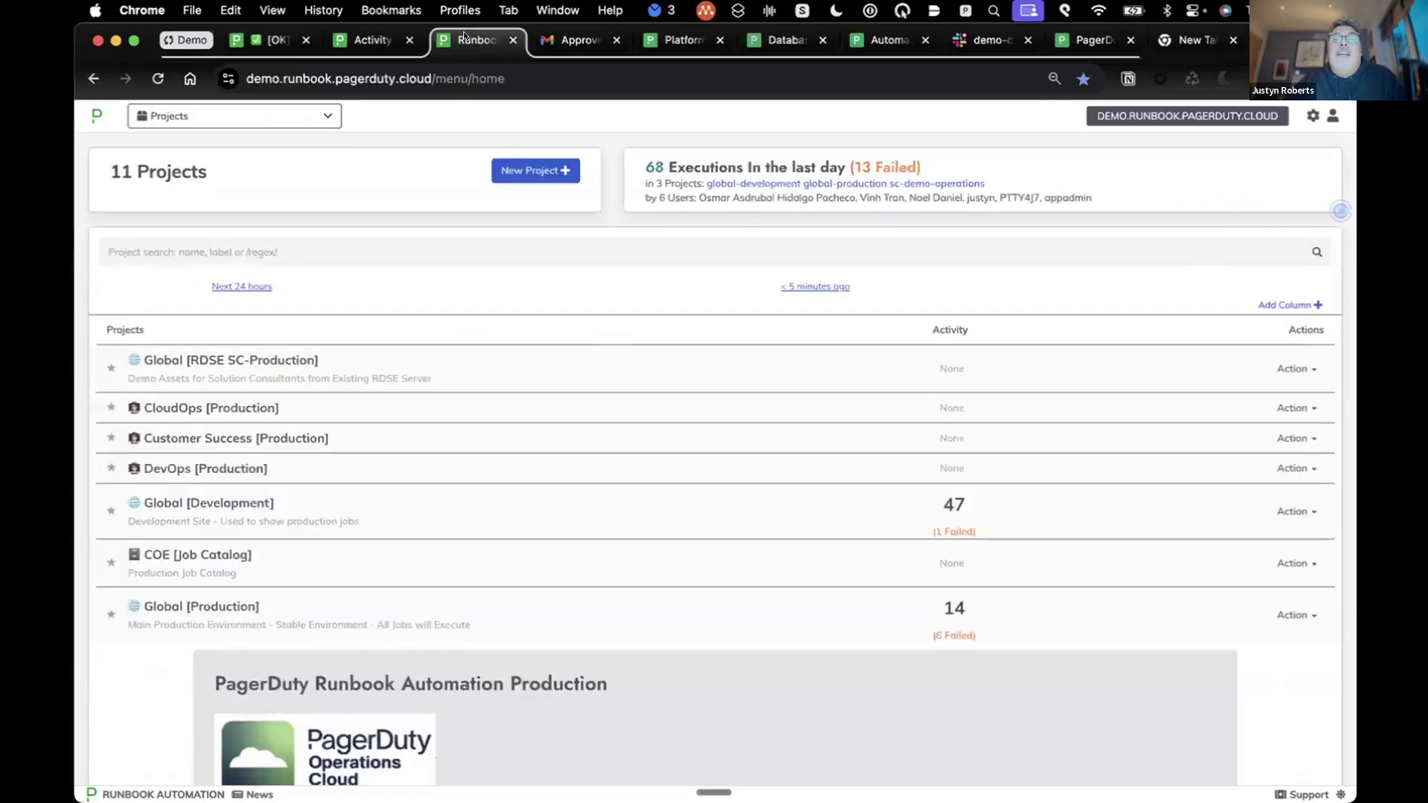
left_click(552, 35)
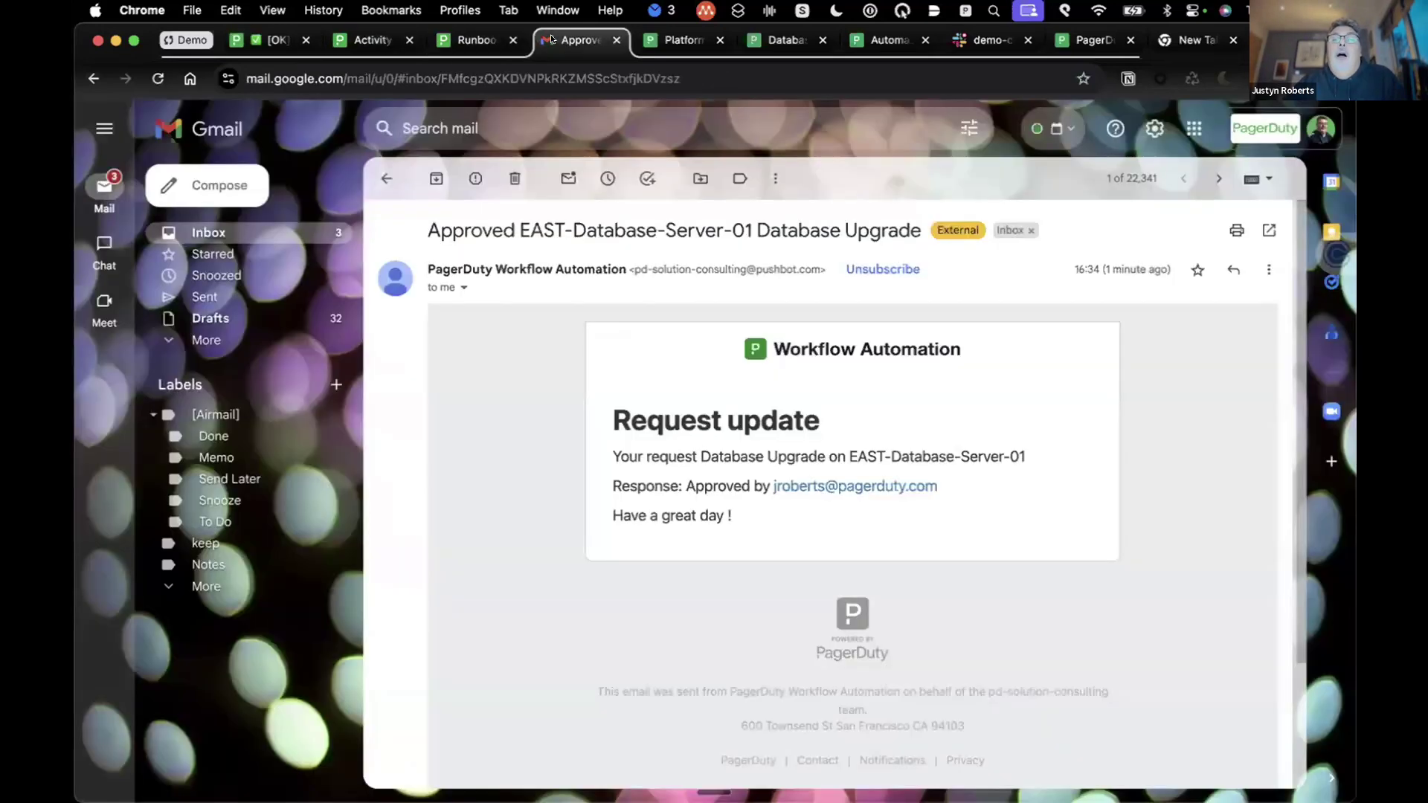
left_click(650, 35)
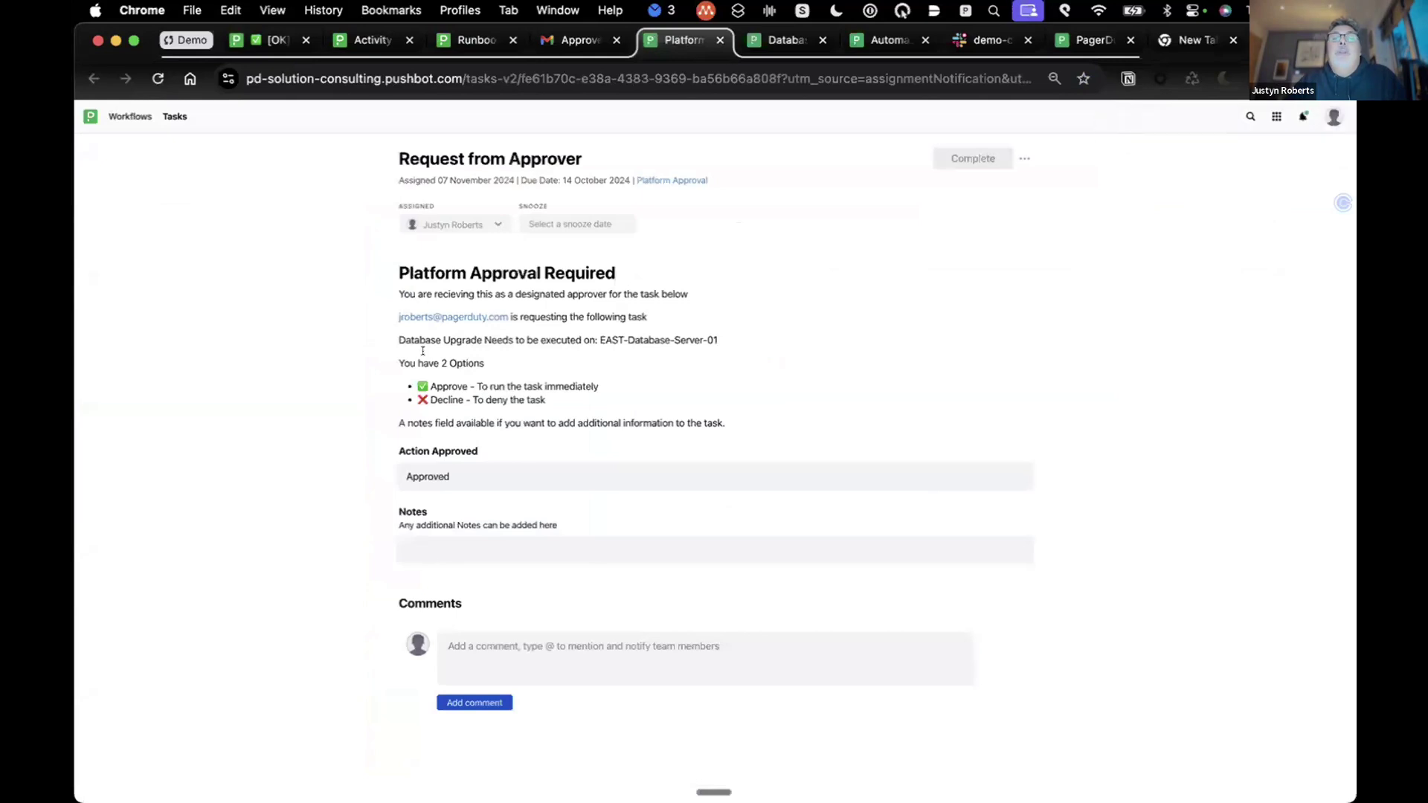
left_click(791, 39)
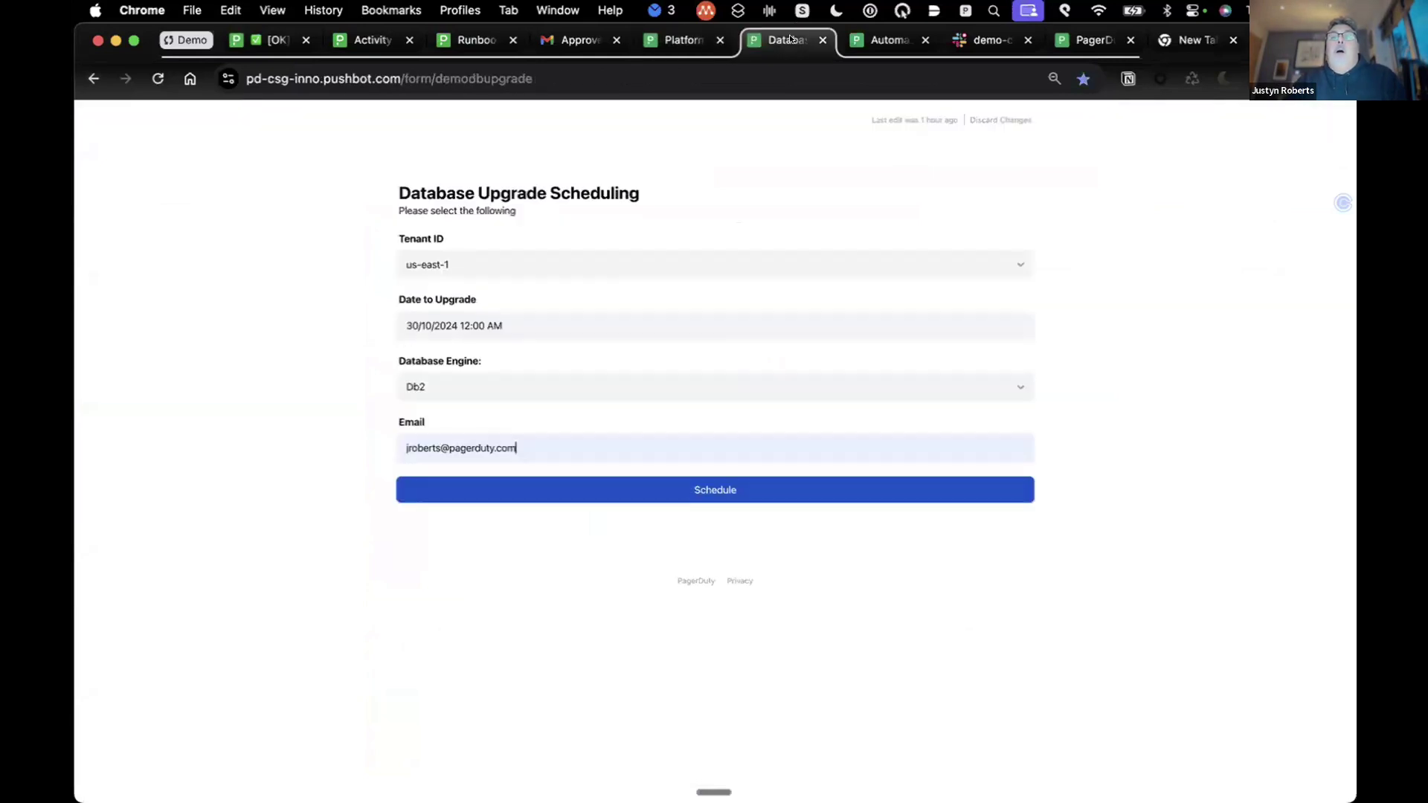
left_click(691, 44)
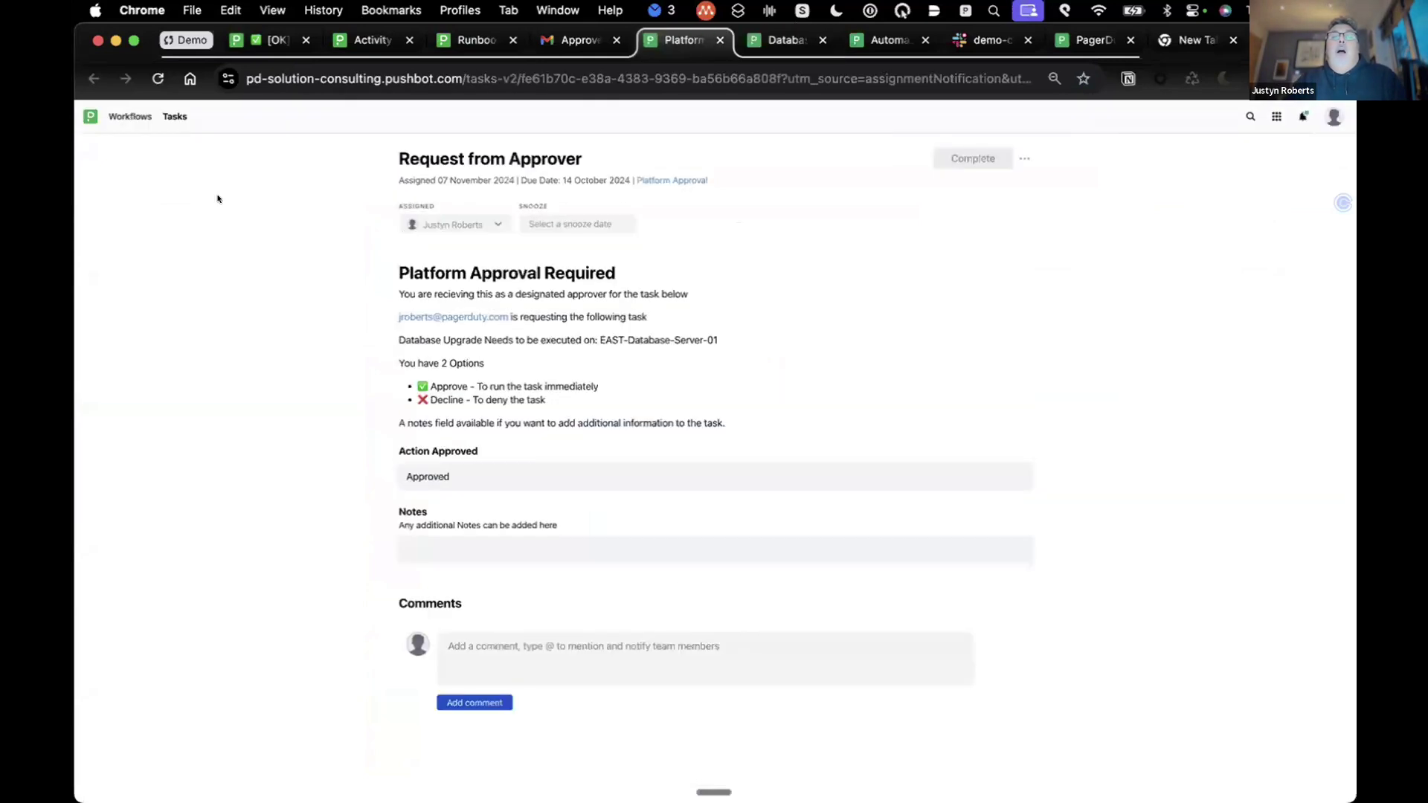
Step: Browse the Automation Team - COE workspace, then bring up the Database Upgrade Scheduling form
left_click(127, 116)
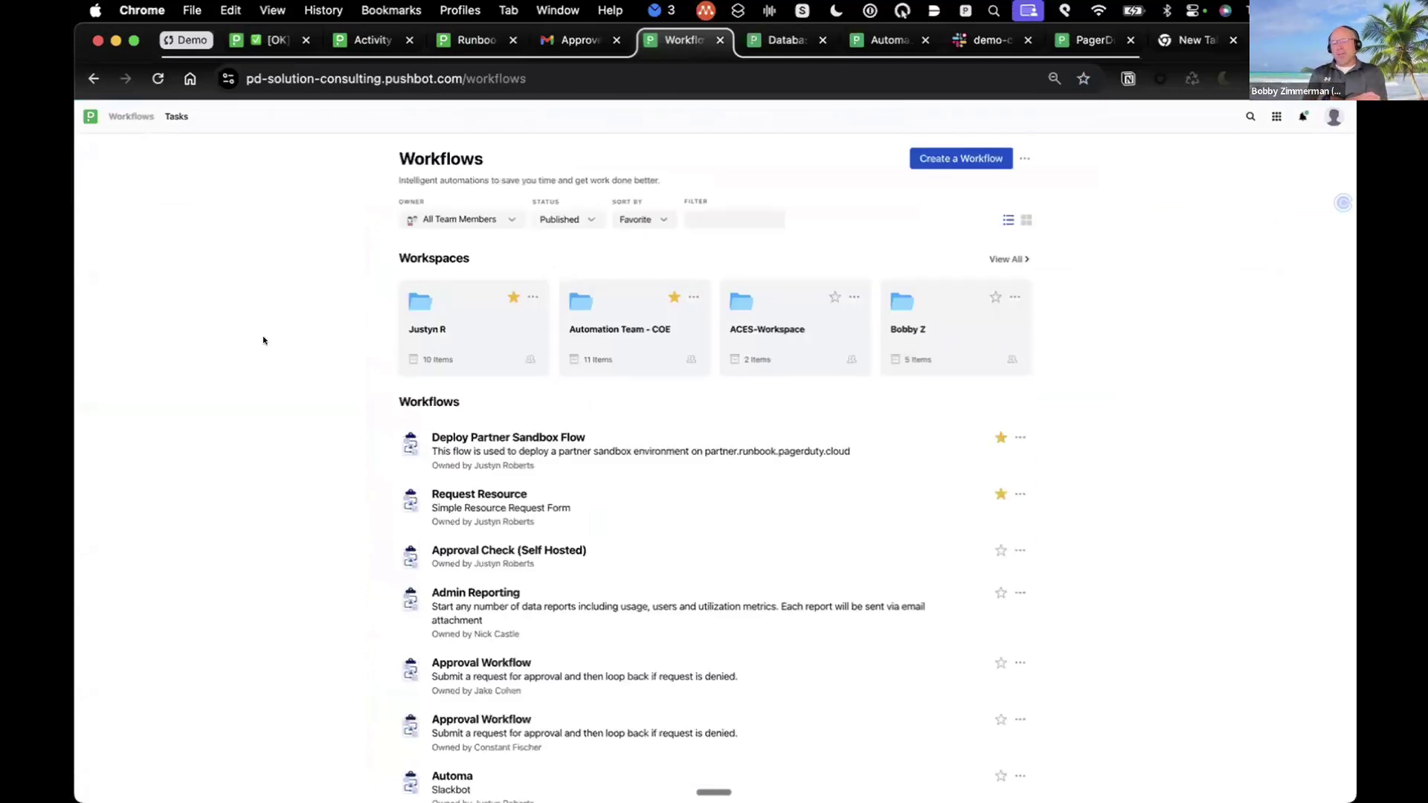
left_click(622, 309)
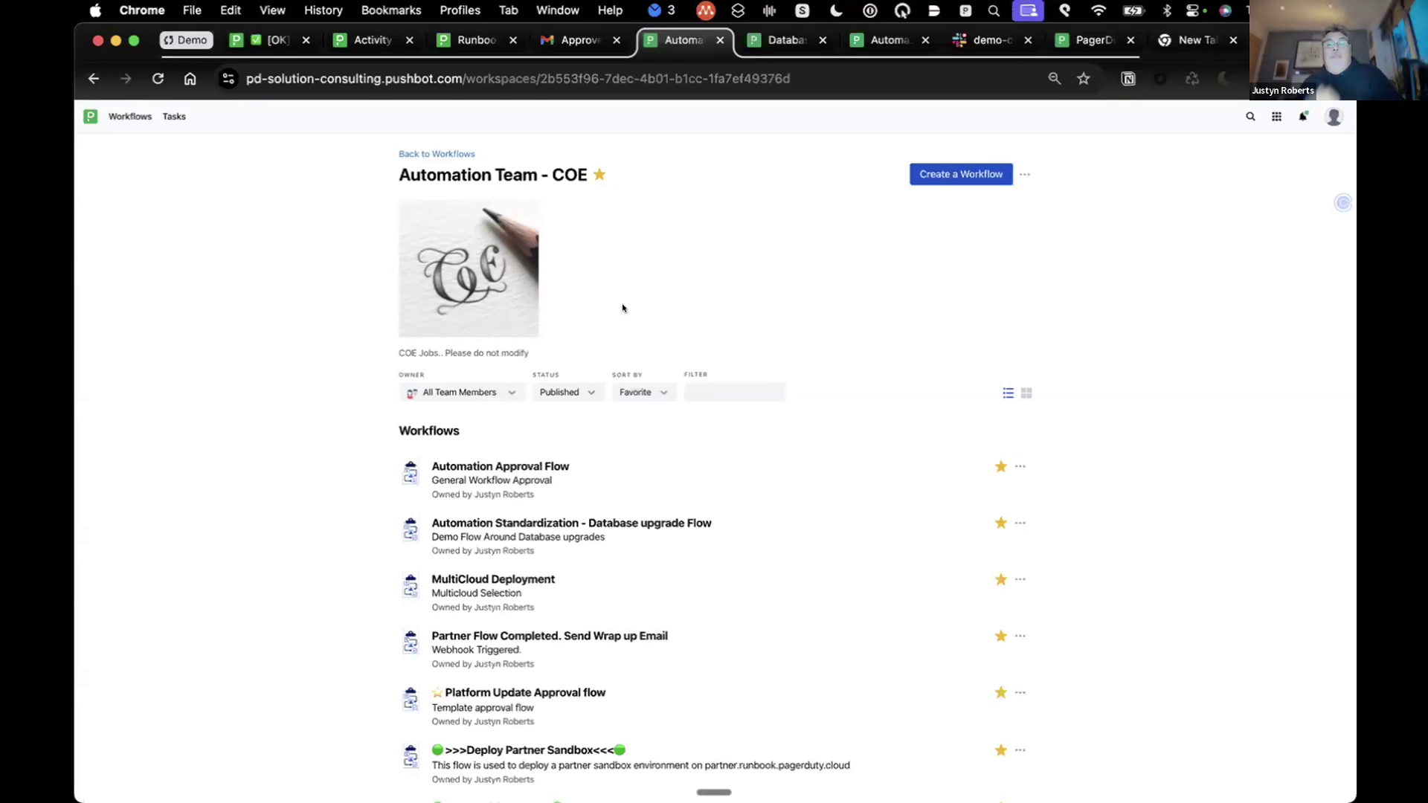
scroll(737, 599, "down", 1)
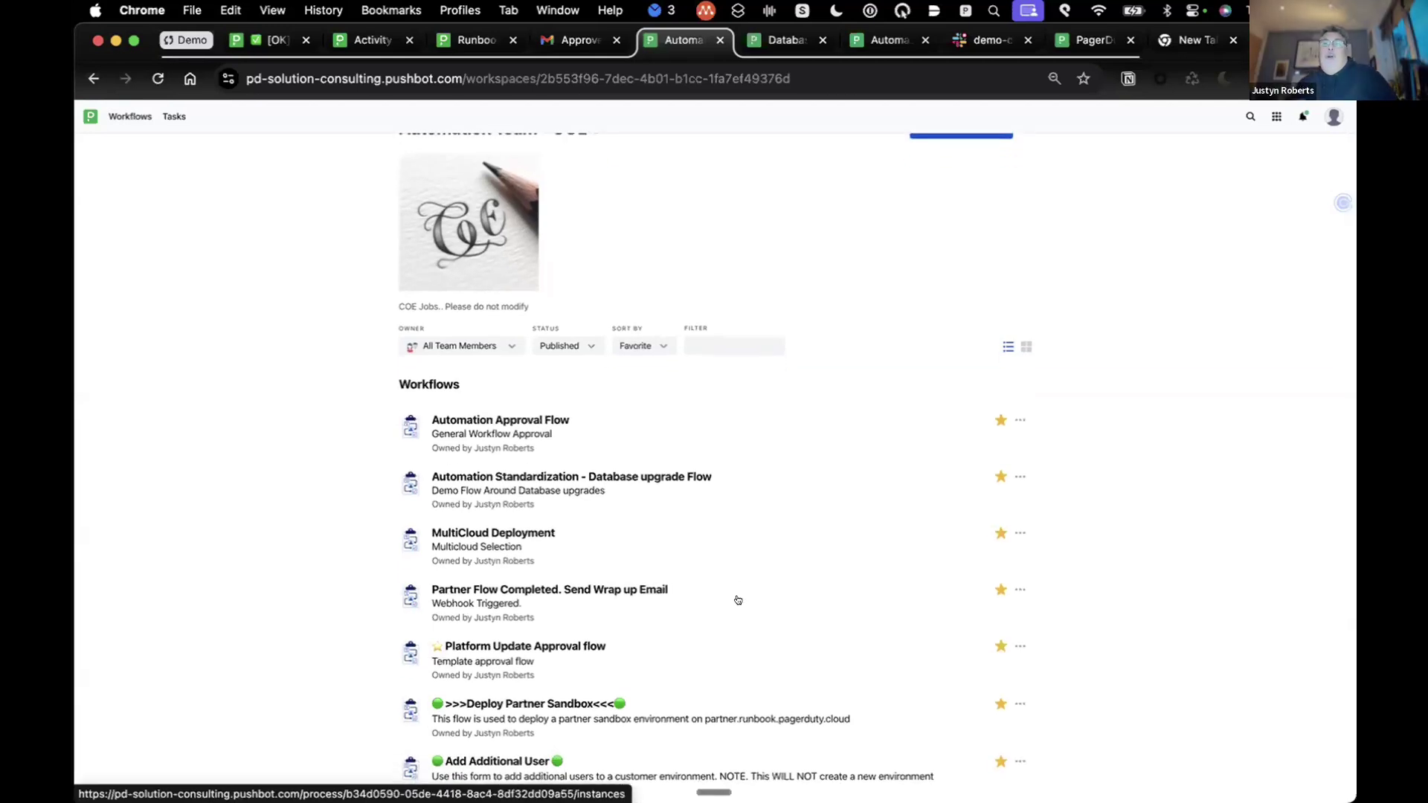
key("ctrl+Tab")
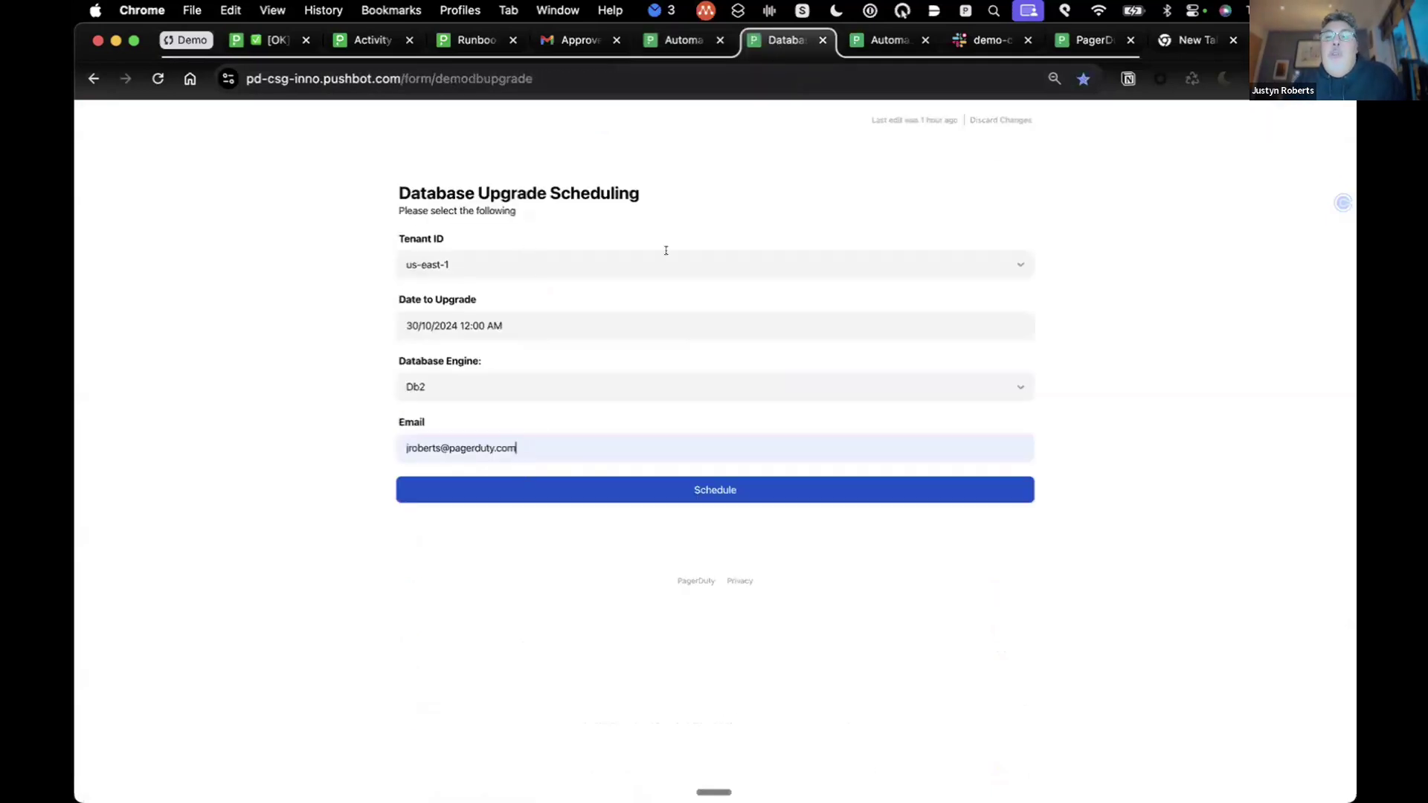
Step: Schedule the us-east-1 Db2 upgrade and view its approval request in #demo-dba-workflow
left_click(709, 490)
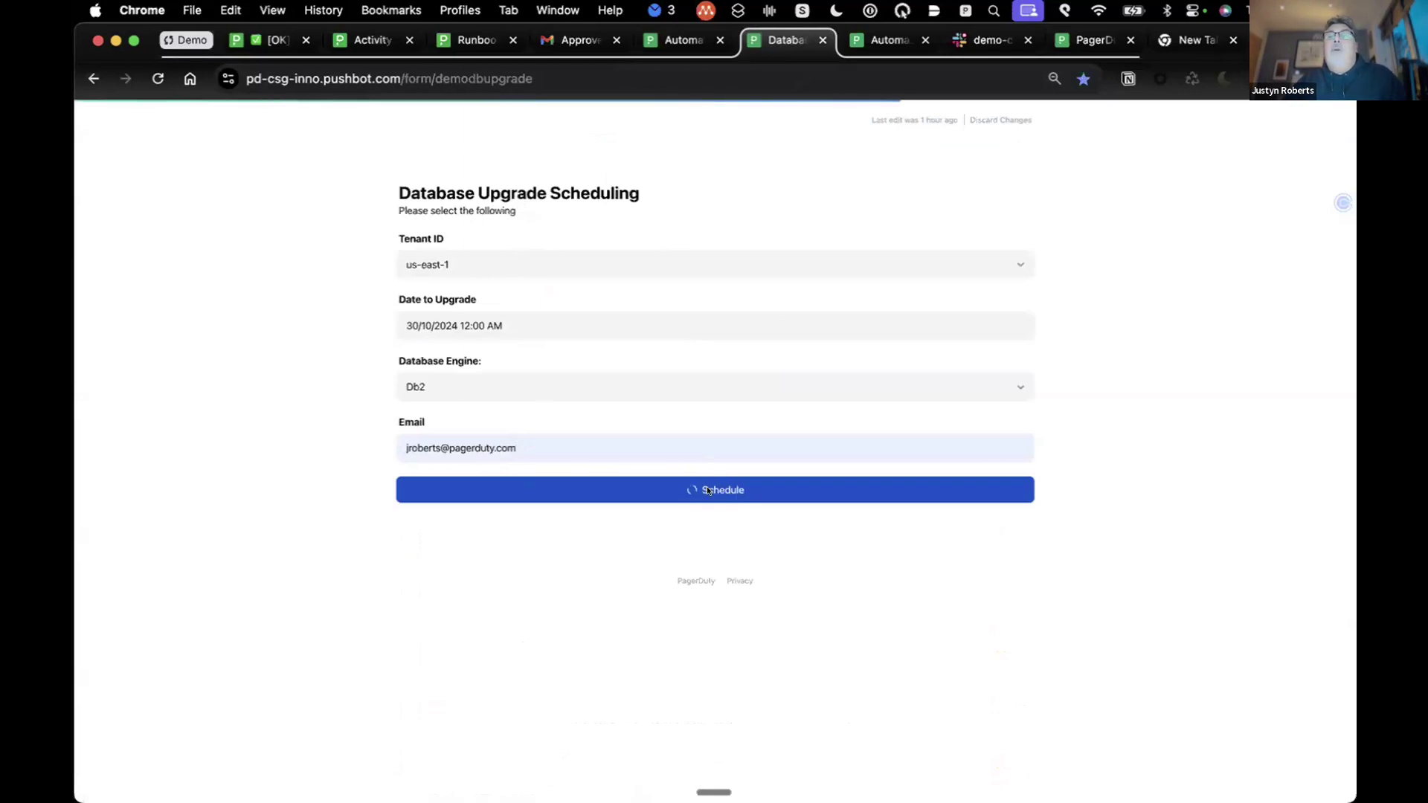
left_click(989, 39)
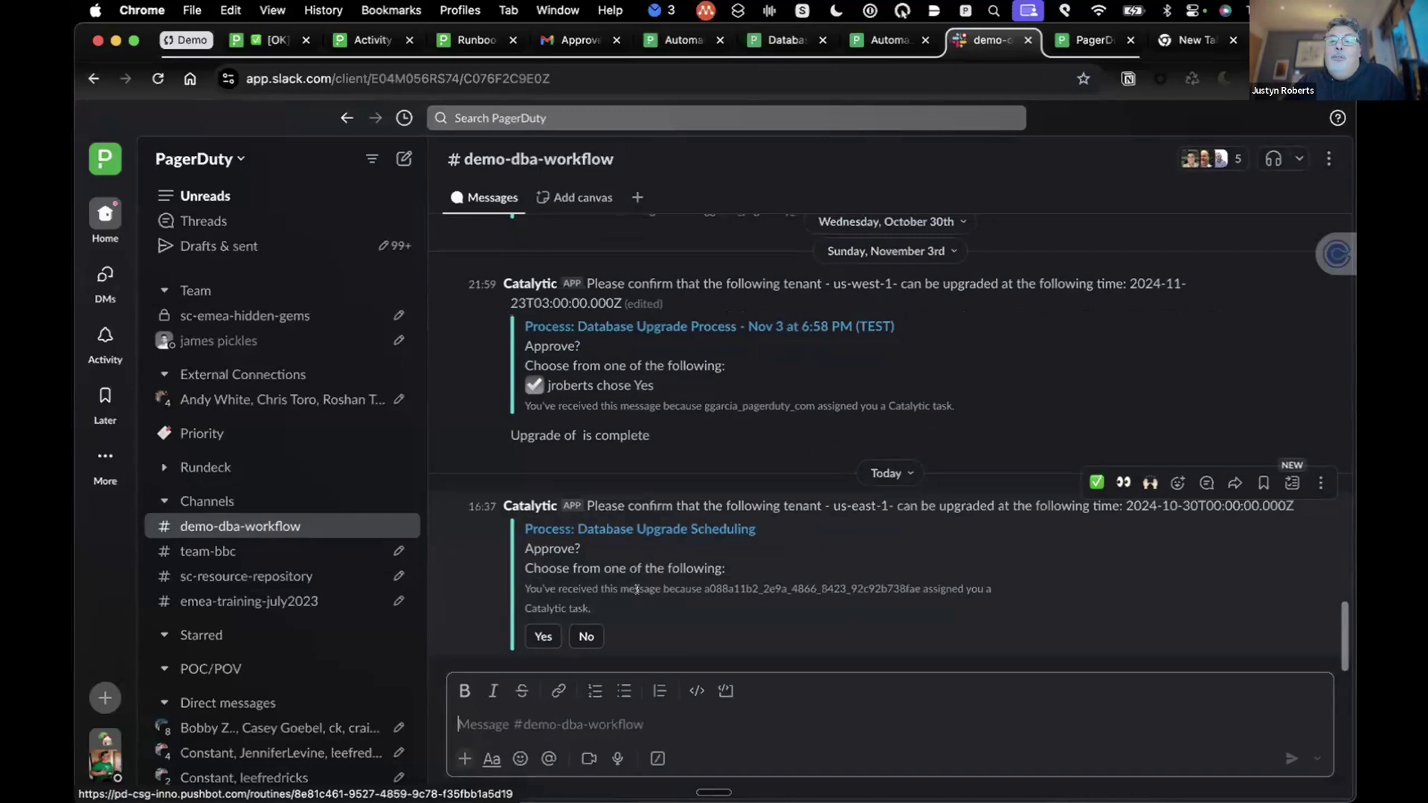
Step: Answer Yes to the us-east-1 Database Upgrade Scheduling request in Slack
left_click(536, 637)
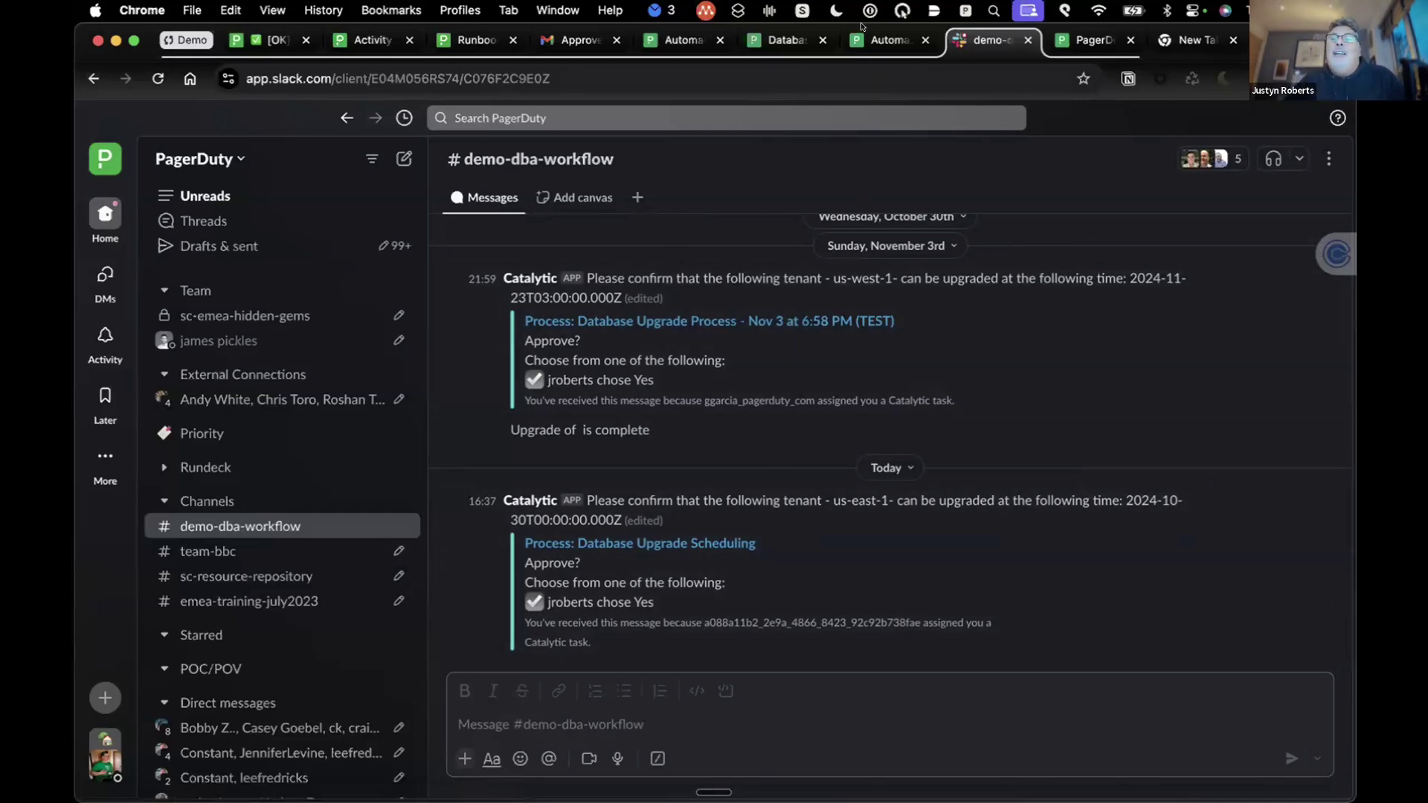
Step: Open the latest Platform Approval run of the Platform Update Approval flow in Automation Team - COE
left_click(889, 40)
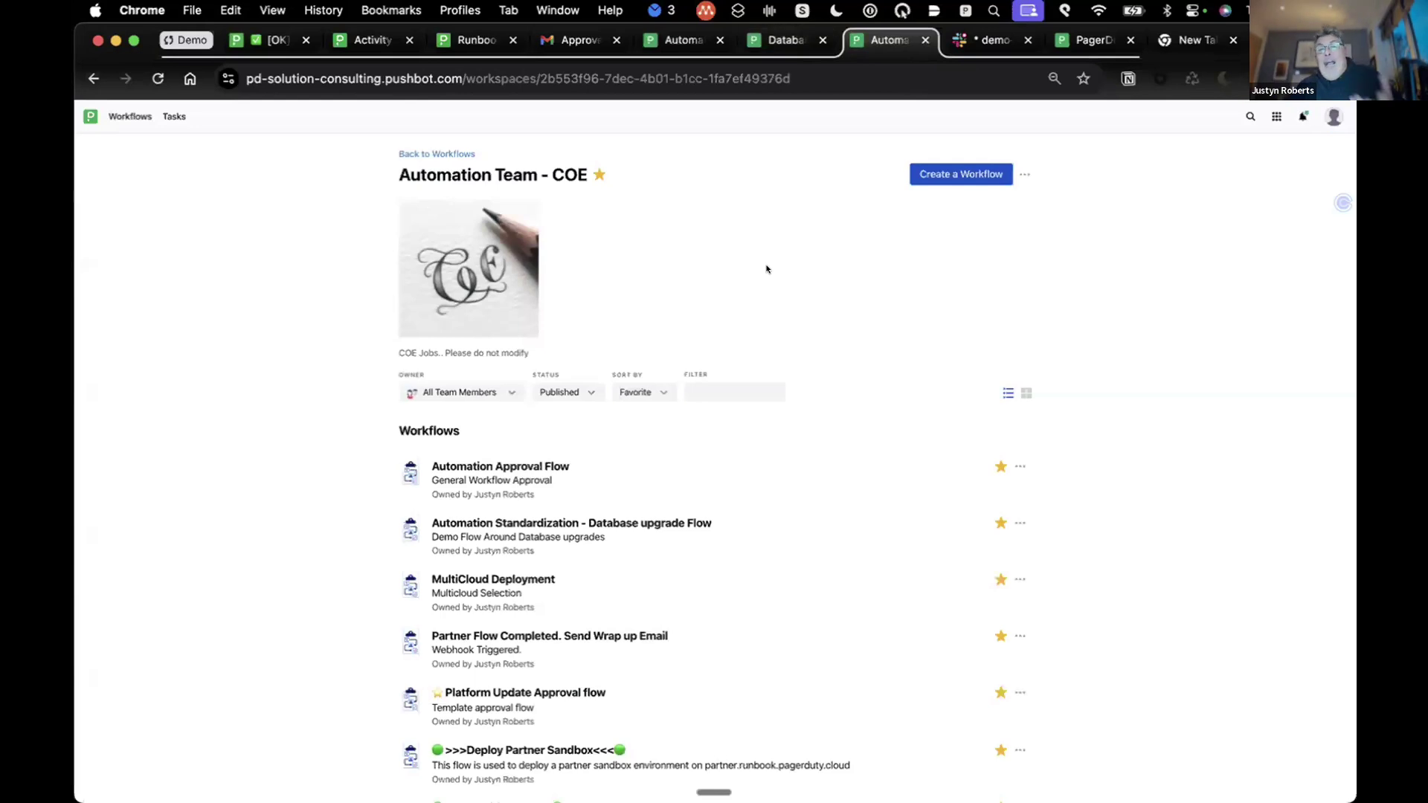
scroll(609, 595, "down", 2)
scroll(609, 615, "down", 2)
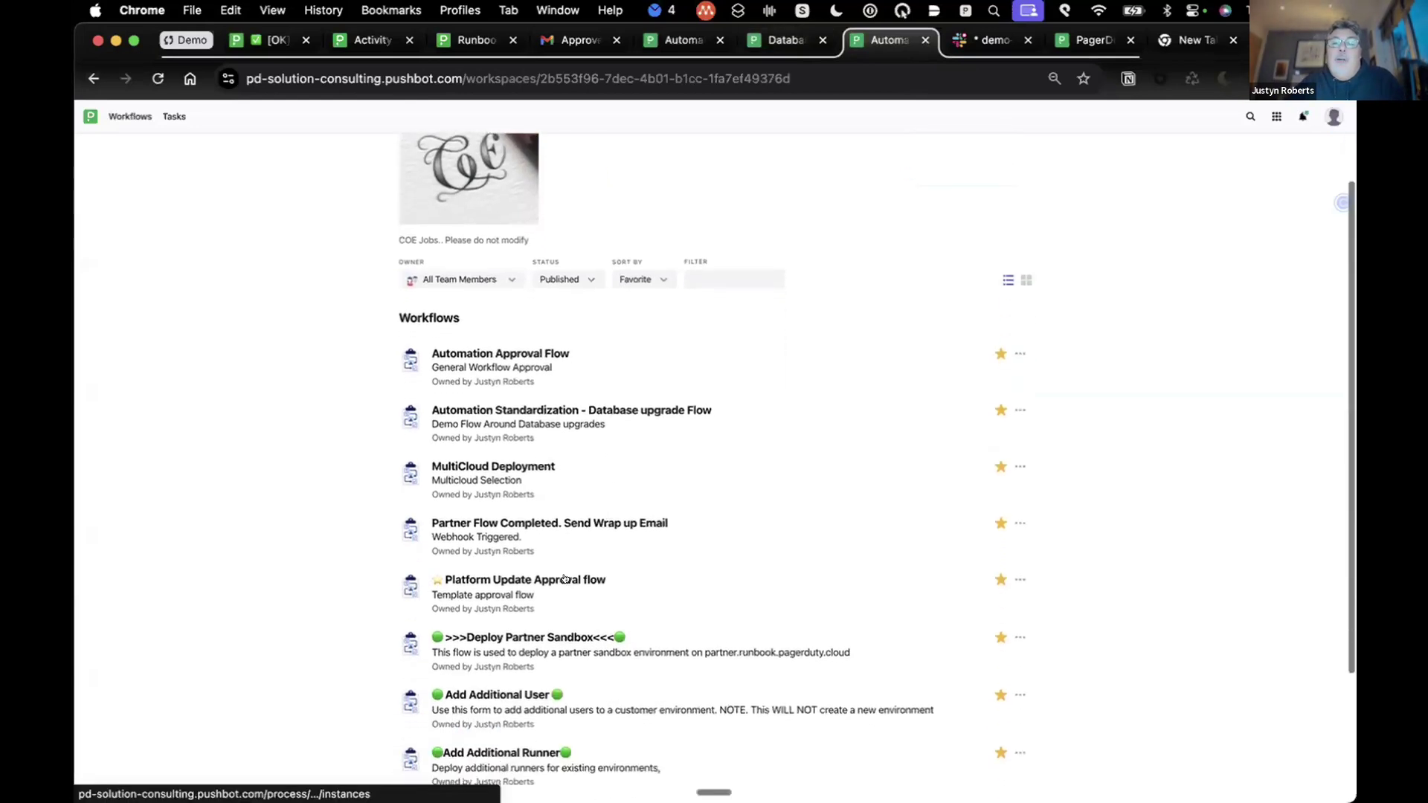
left_click(563, 578)
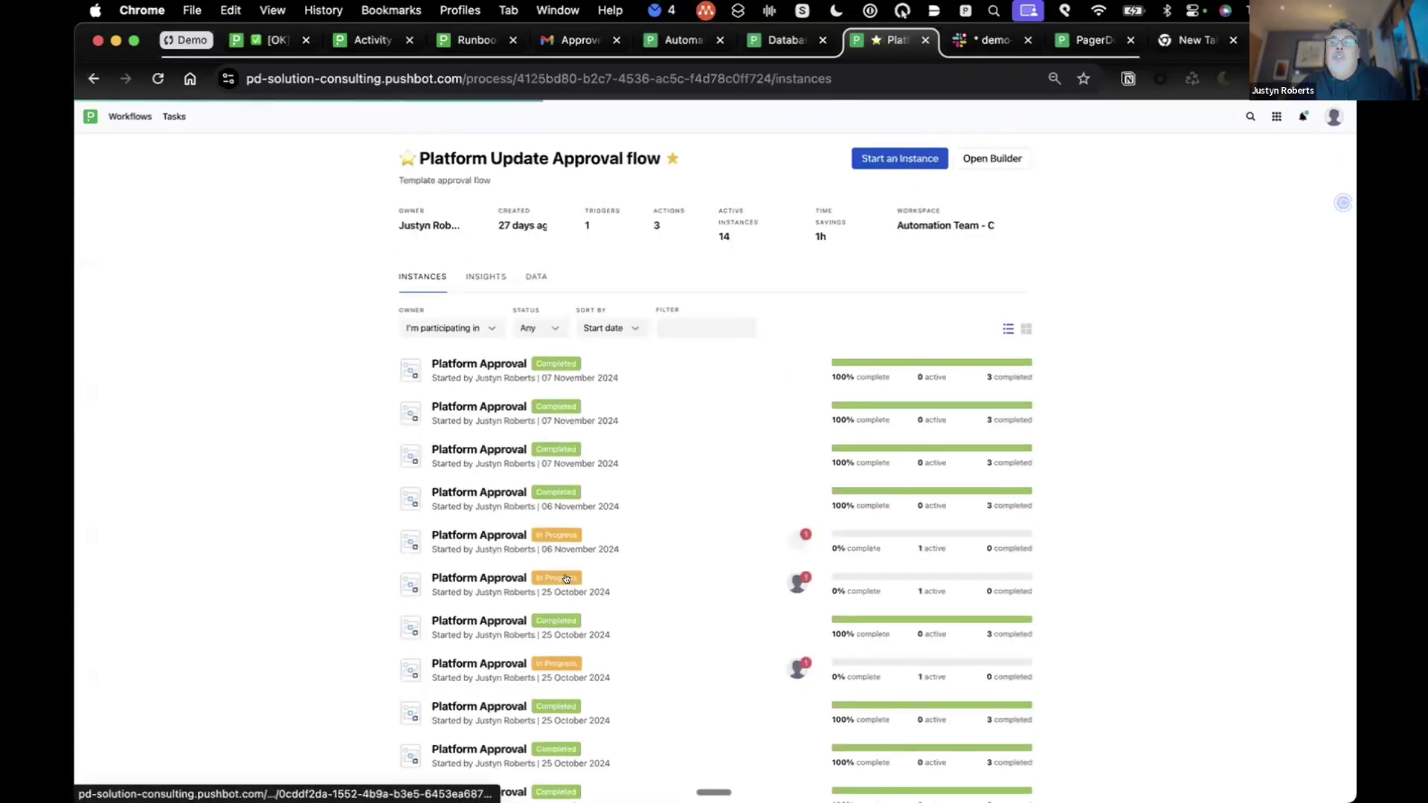
left_click(483, 364)
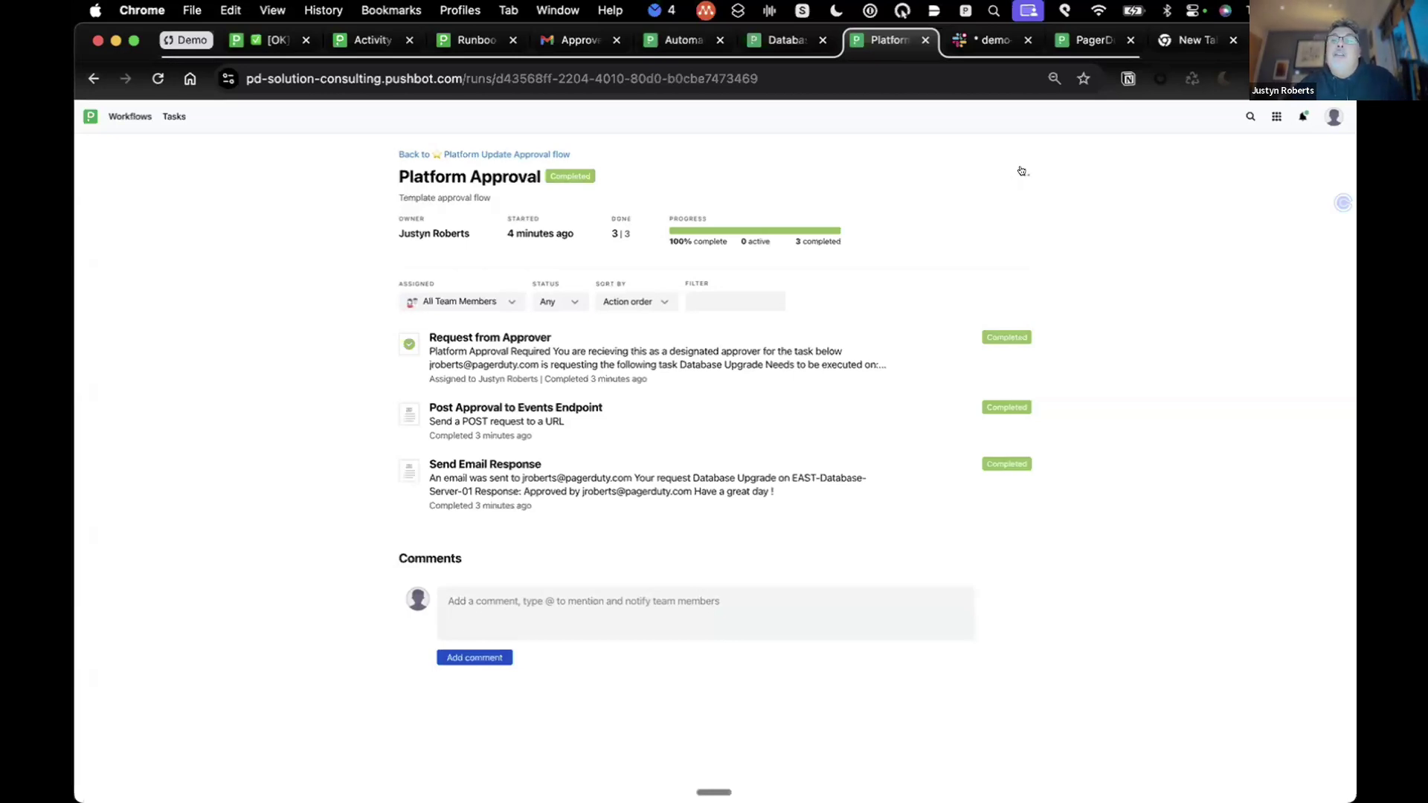
left_click(1022, 171)
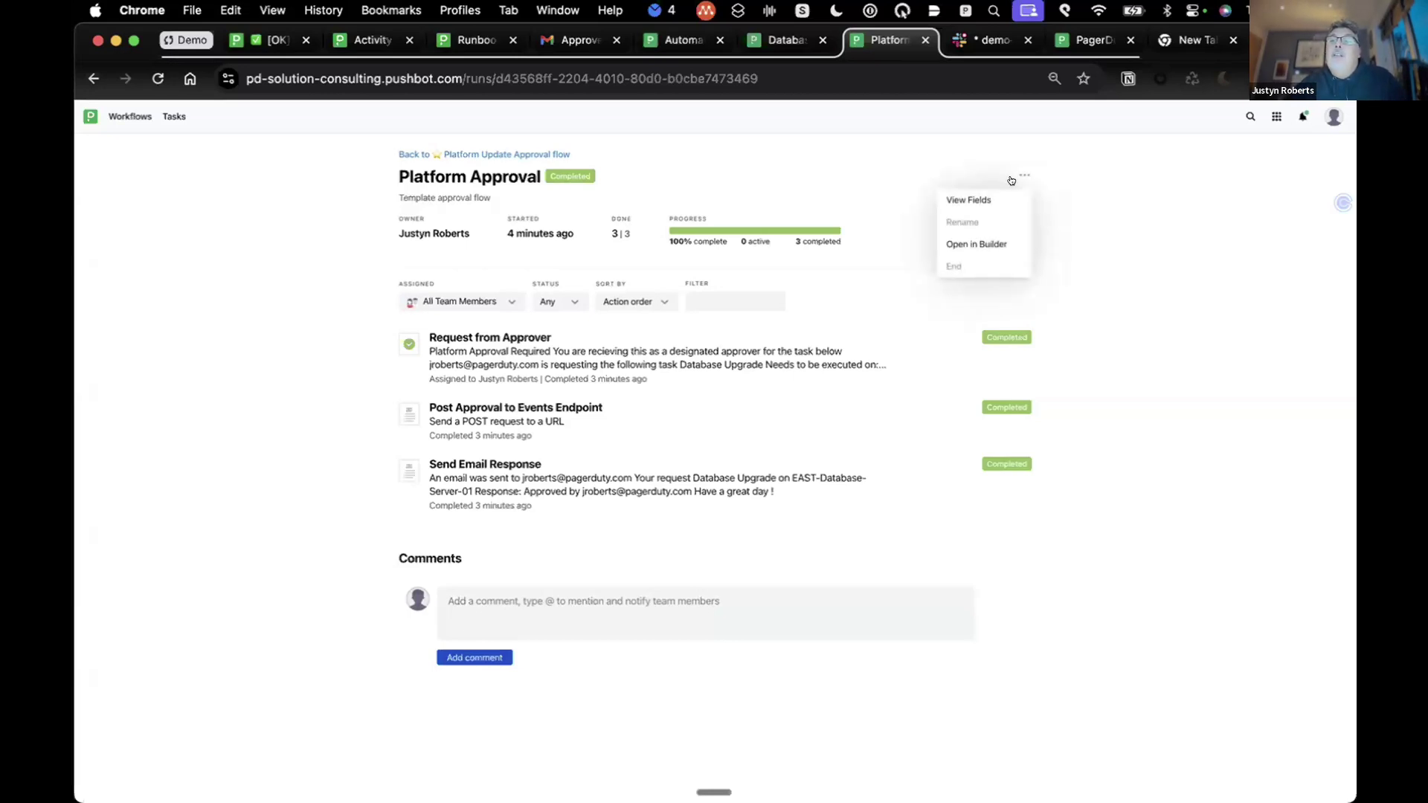
Step: View the Platform Update Approval flow in the builder as a flowchart, then return to Workflows
left_click(986, 242)
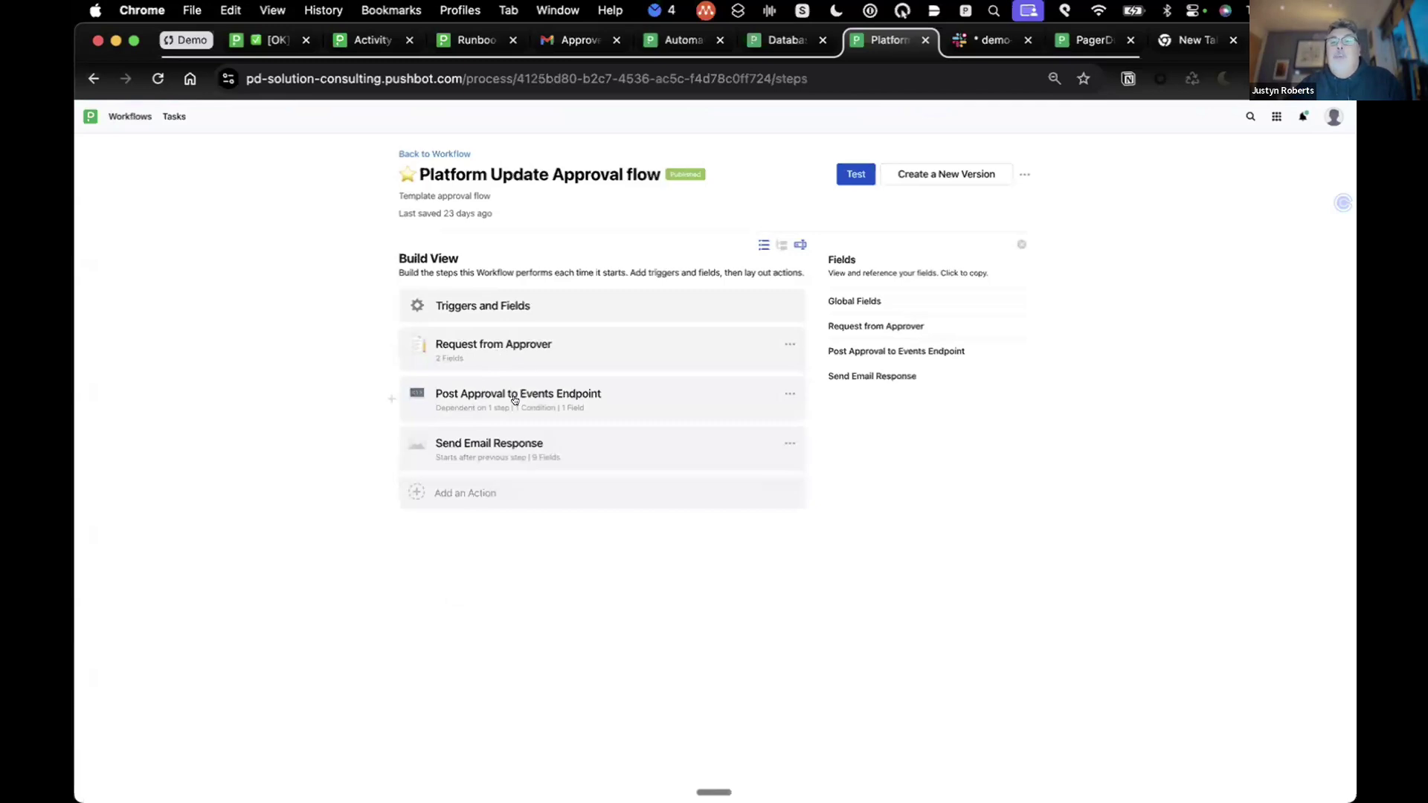
left_click(781, 245)
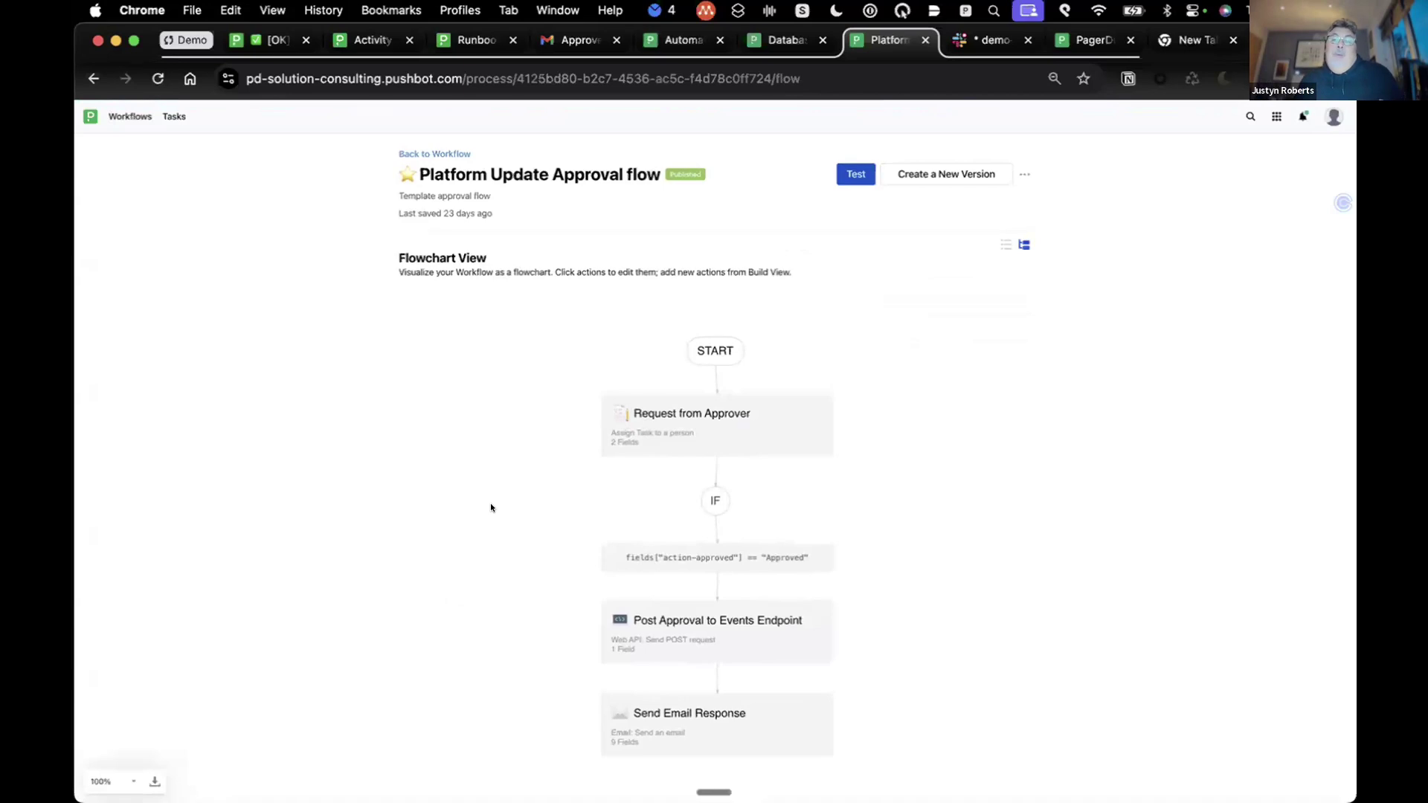
left_click(461, 177)
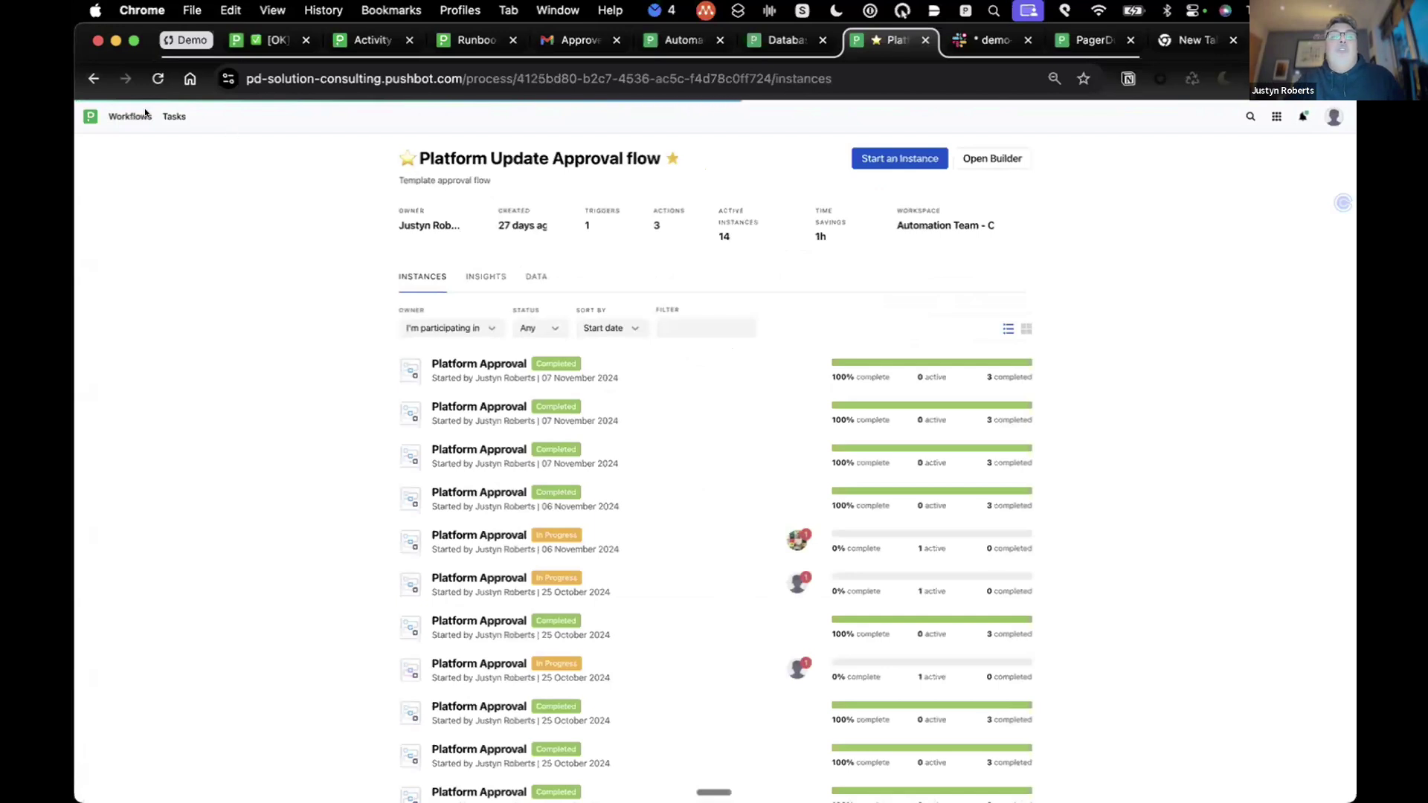
left_click(110, 116)
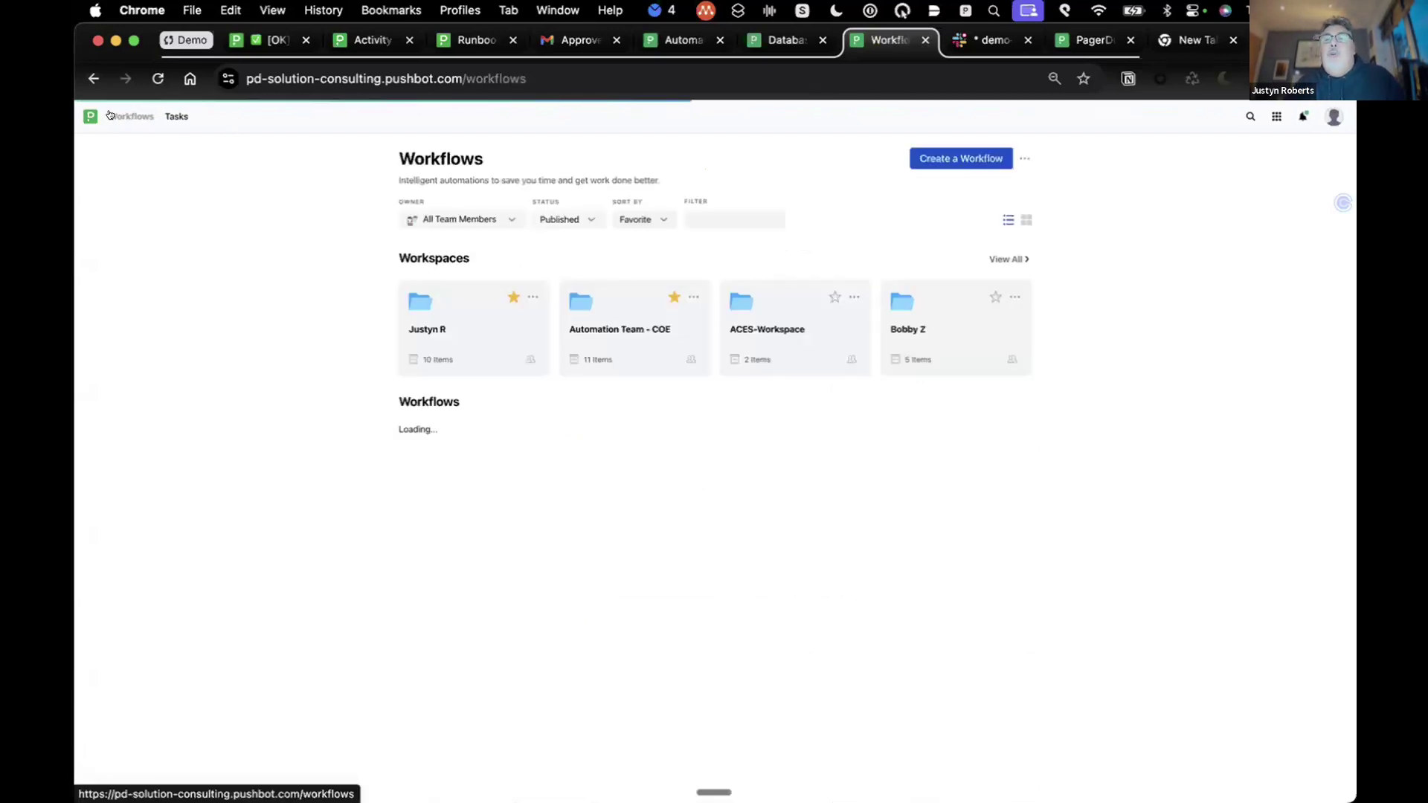
Step: Begin a new workflow to see the Blank and Import template options
left_click(938, 156)
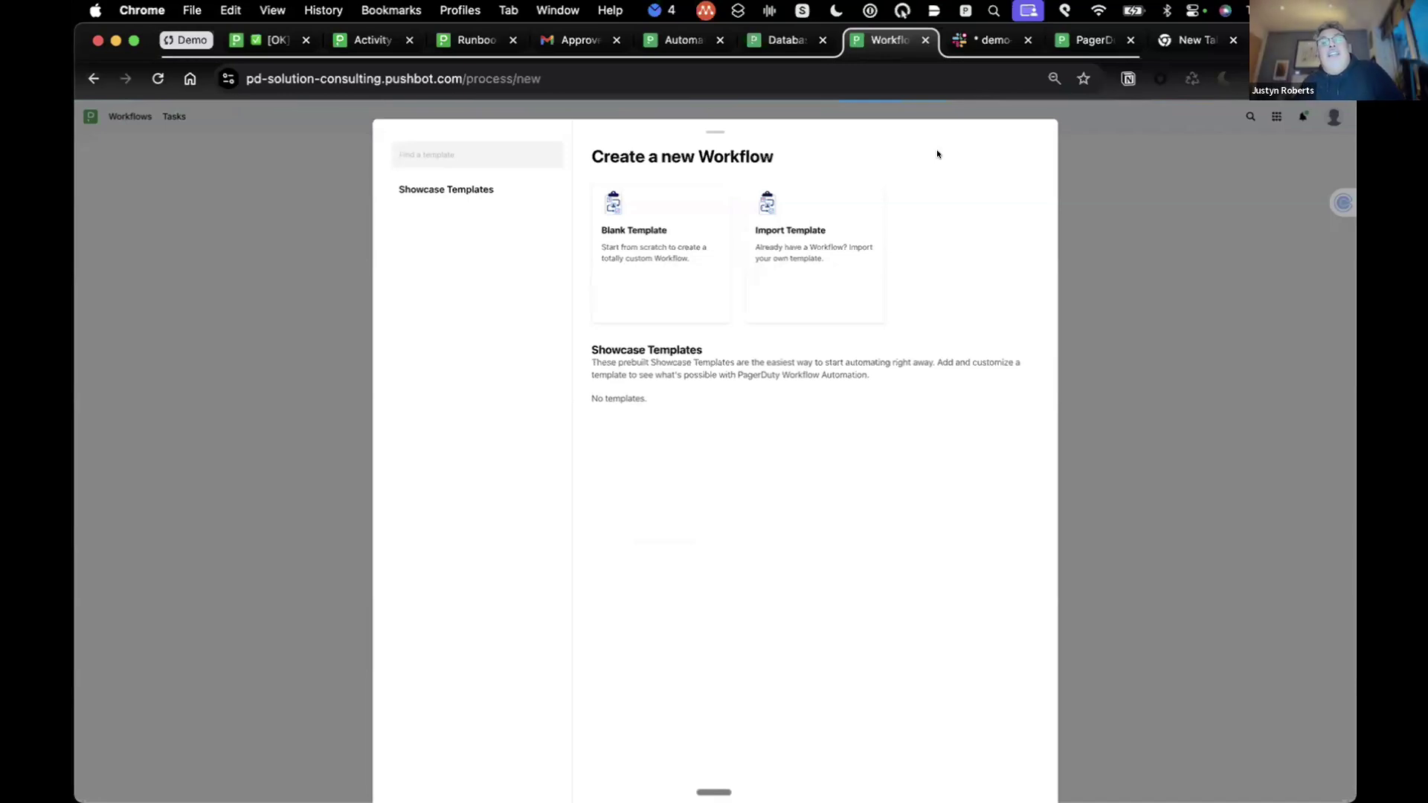
Step: Create a workflow from the Blank Template named 'demo roundup'
left_click(622, 208)
left_click(692, 278)
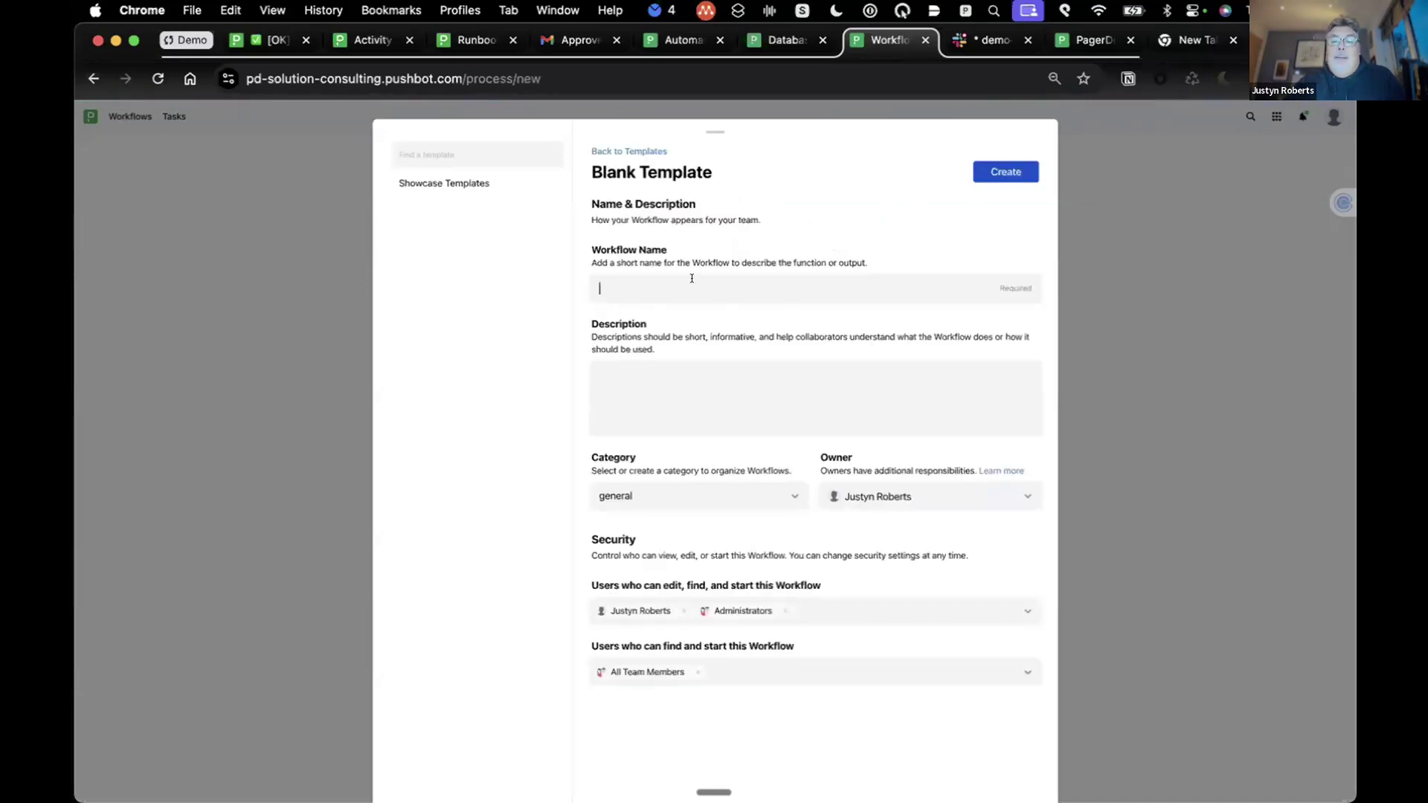
type("demo reound")
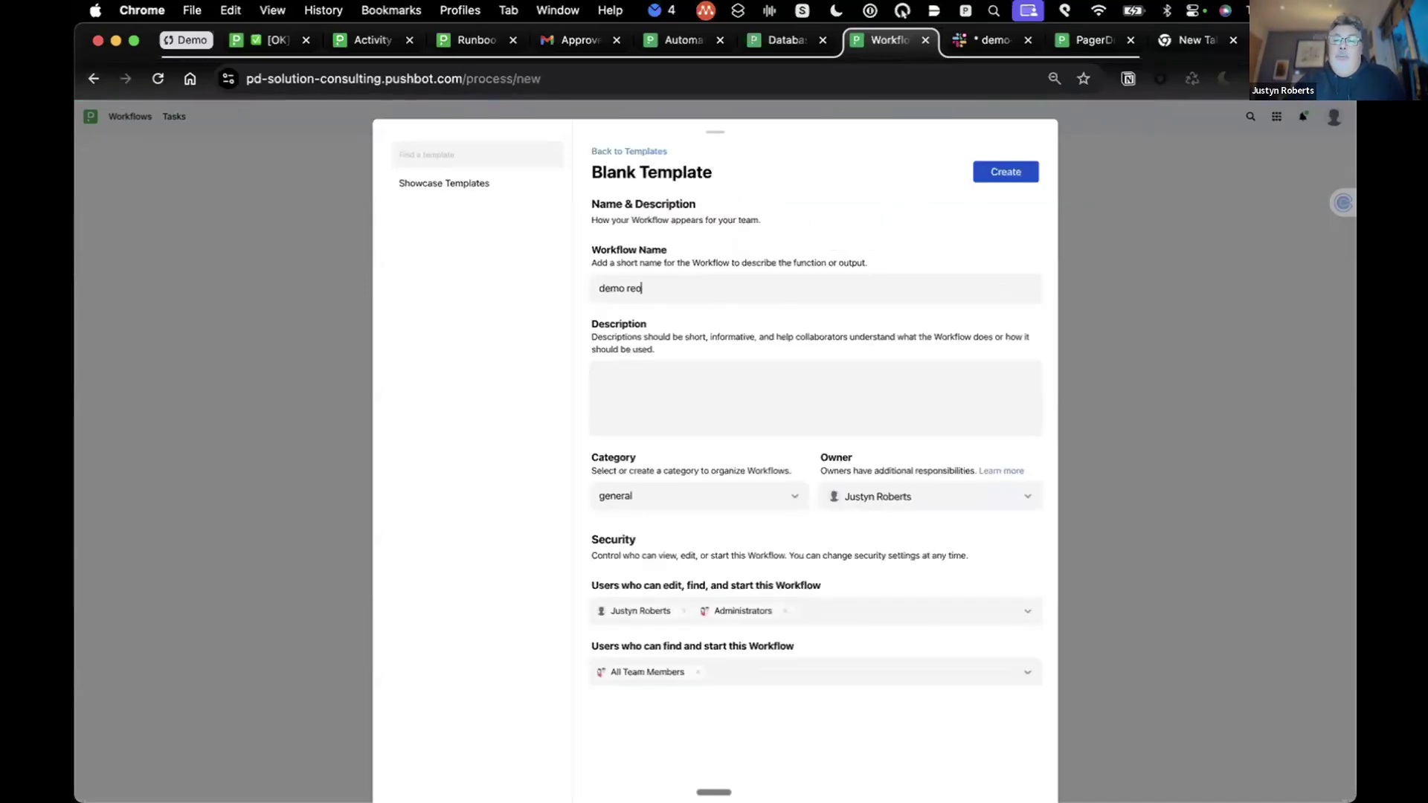
key("BackSpace")
key("BackSpace")
key("BackSpace")
key("BackSpace")
key("BackSpace")
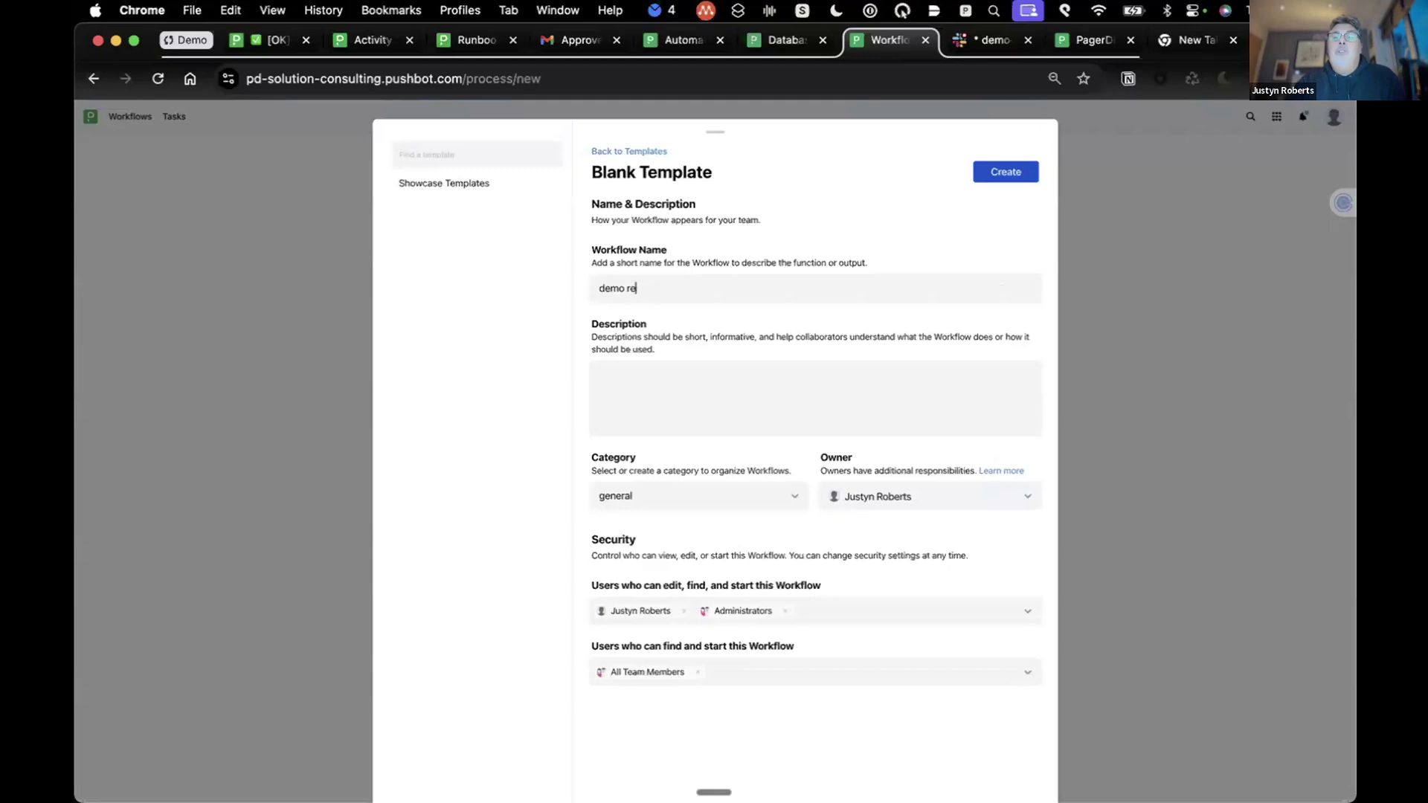
type("oundup")
left_click(999, 171)
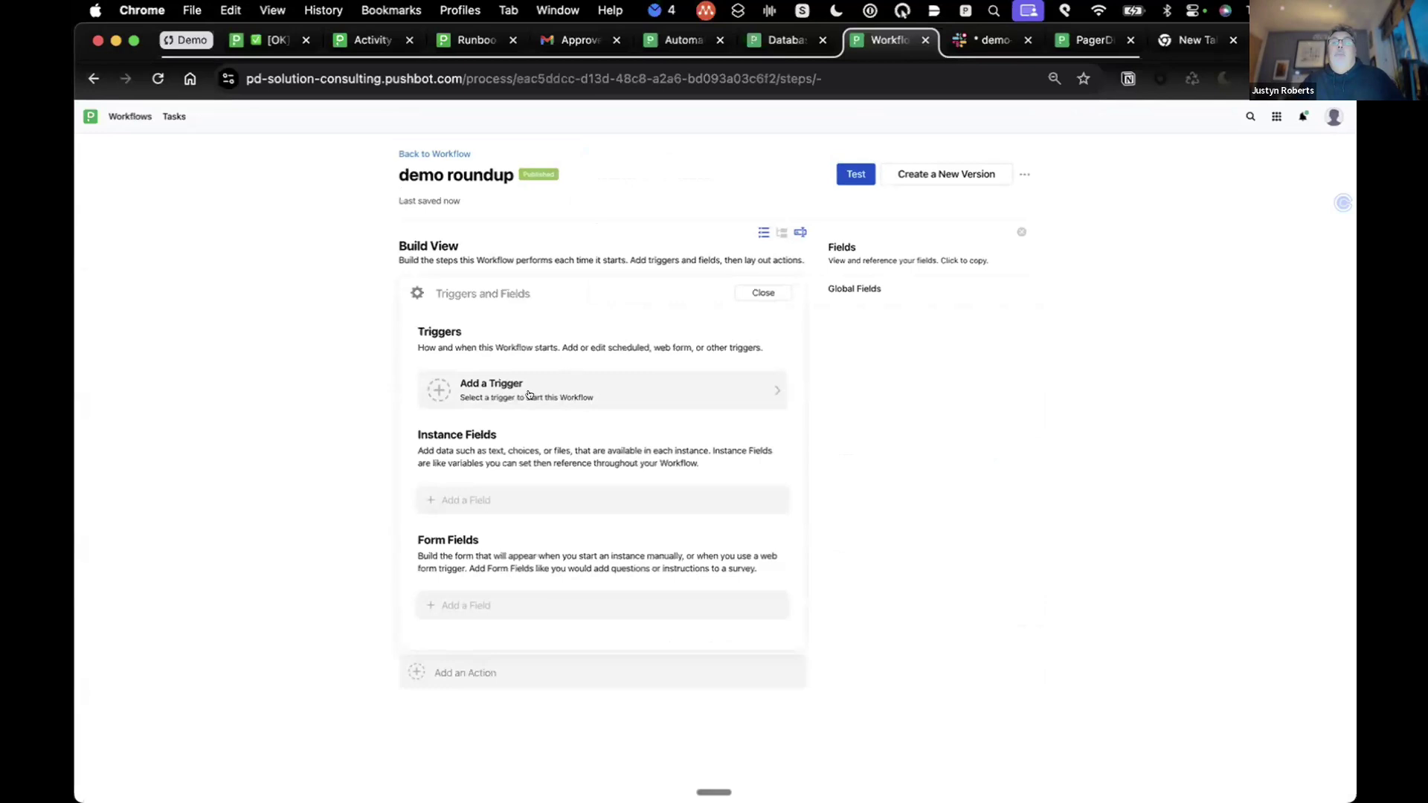
left_click(487, 392)
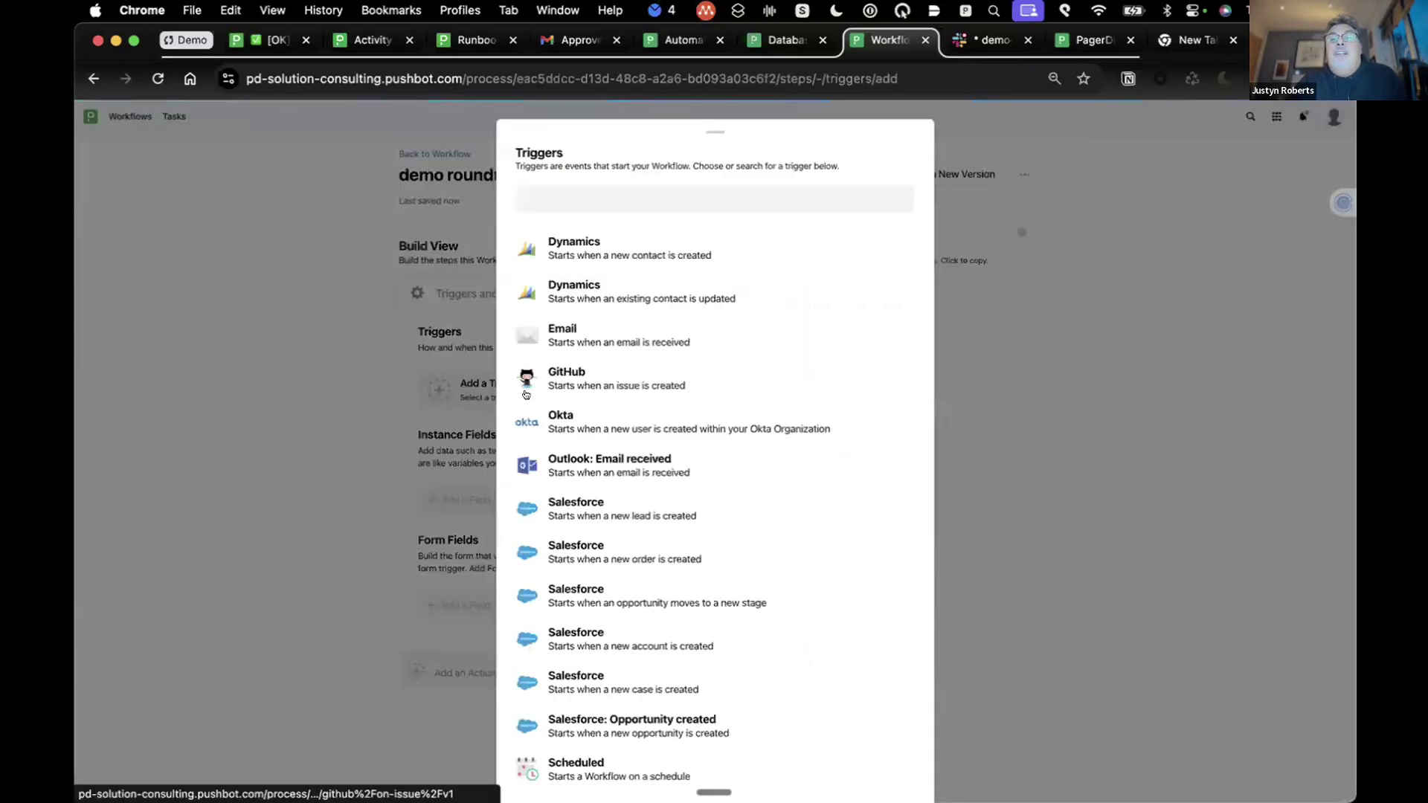
scroll(807, 514, "down", 2)
scroll(807, 514, "down", 5)
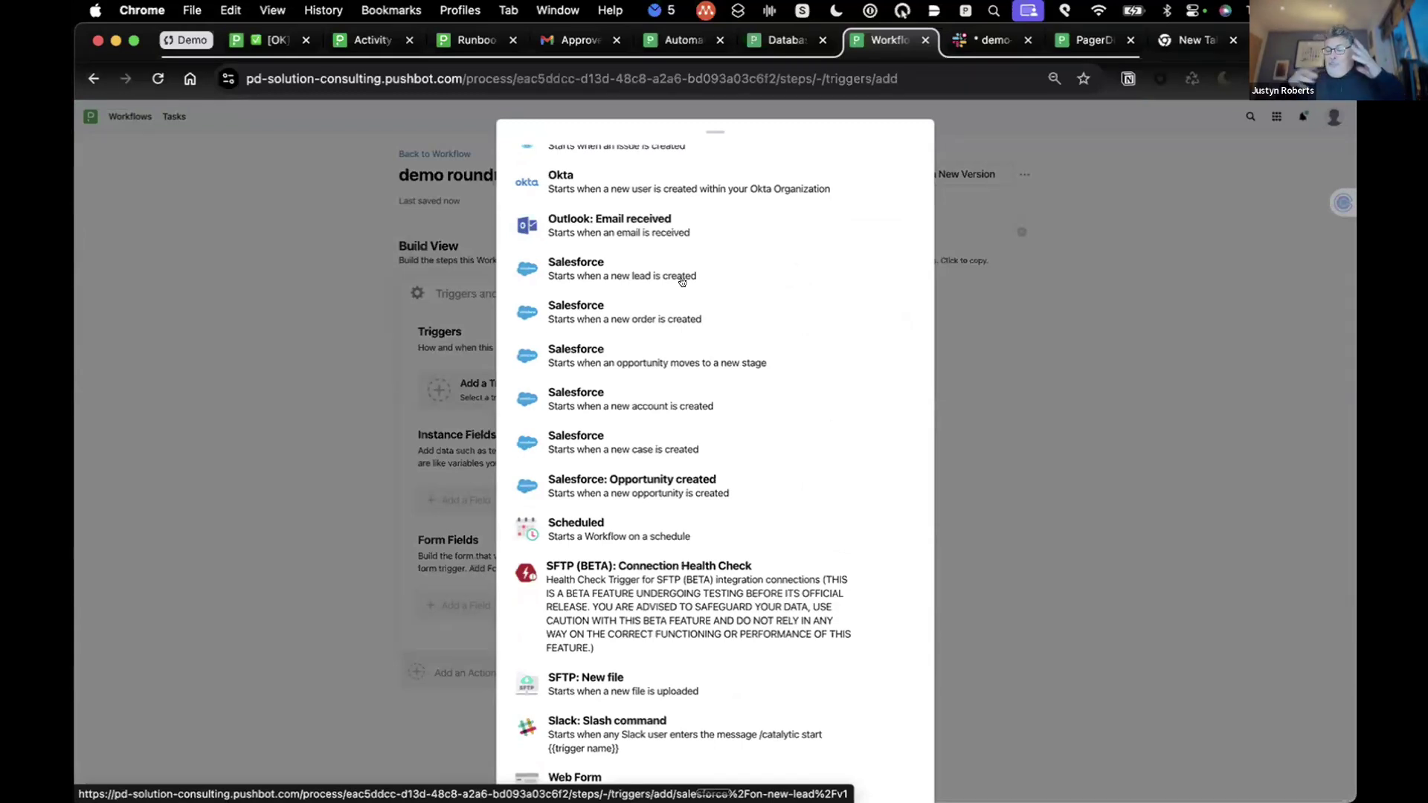
scroll(682, 282, "down", 2)
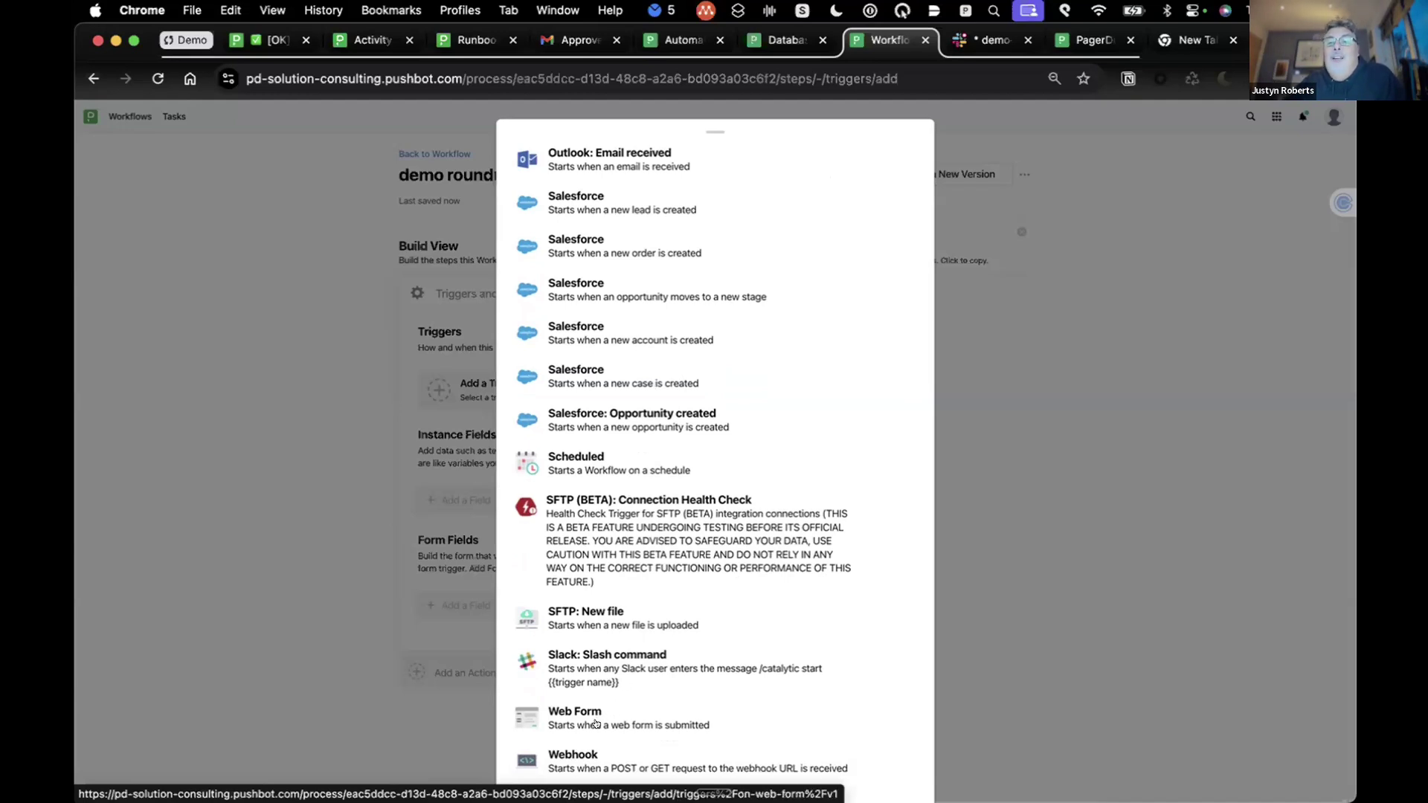
left_click(988, 533)
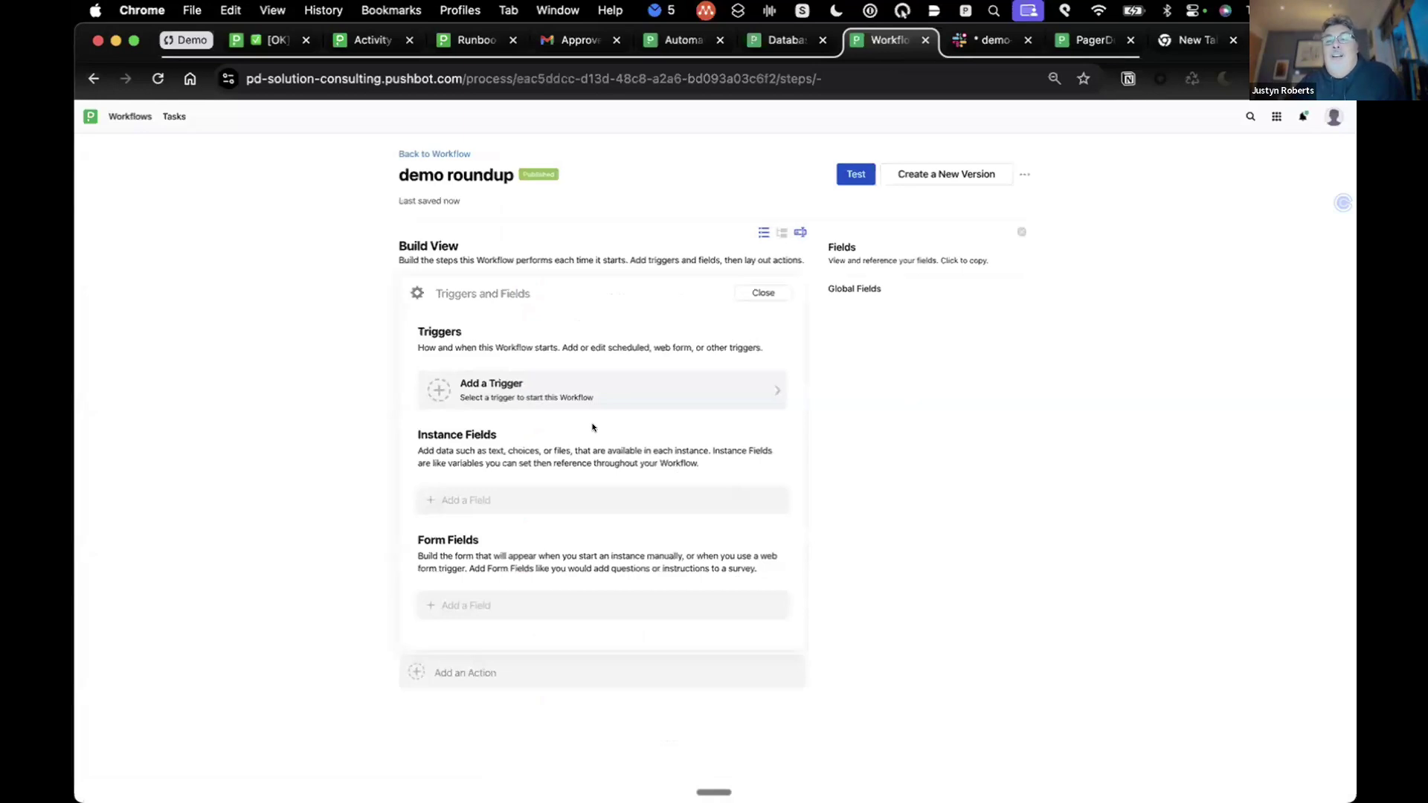
Step: Add a new step named Task to demo roundup and choose View all actions for its type
left_click(416, 670)
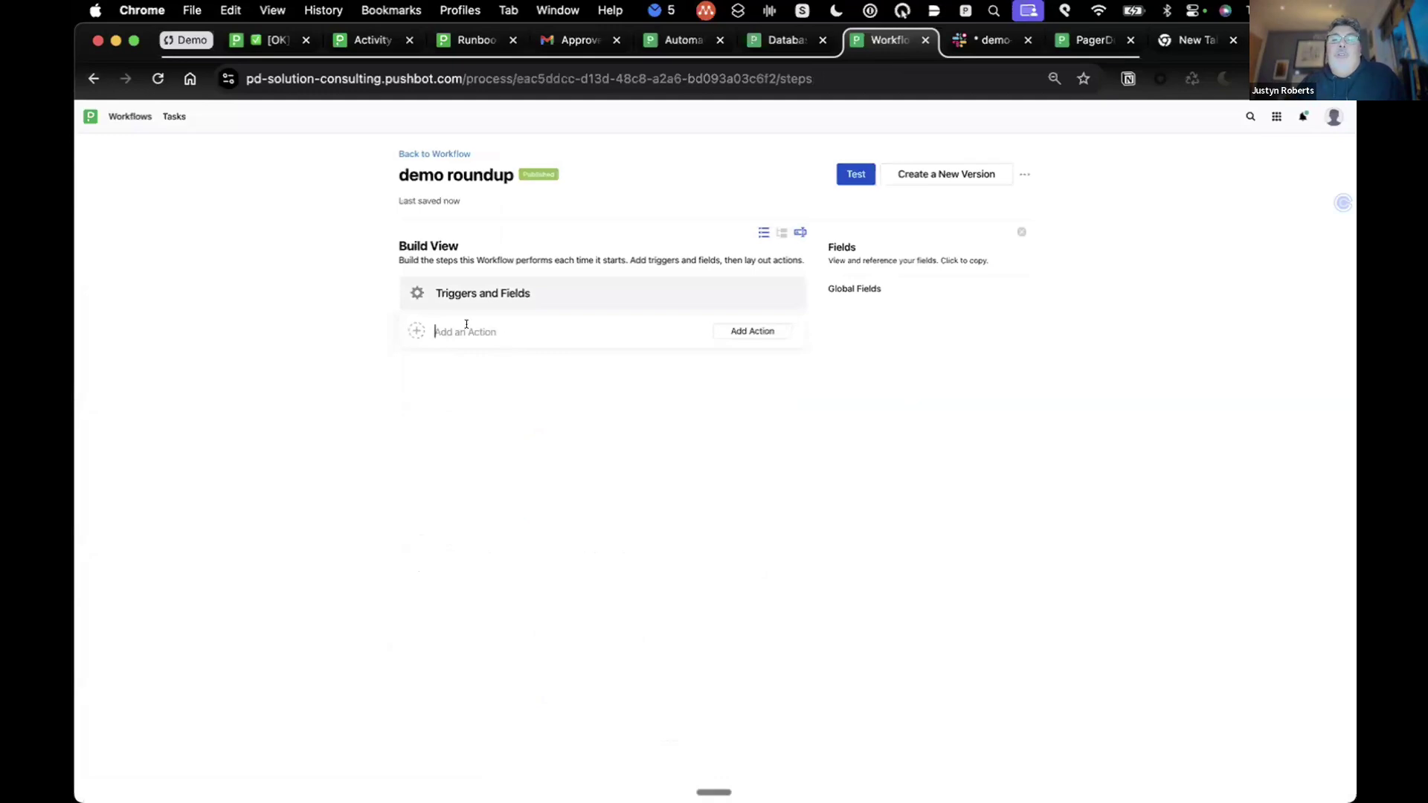
type("Ta")
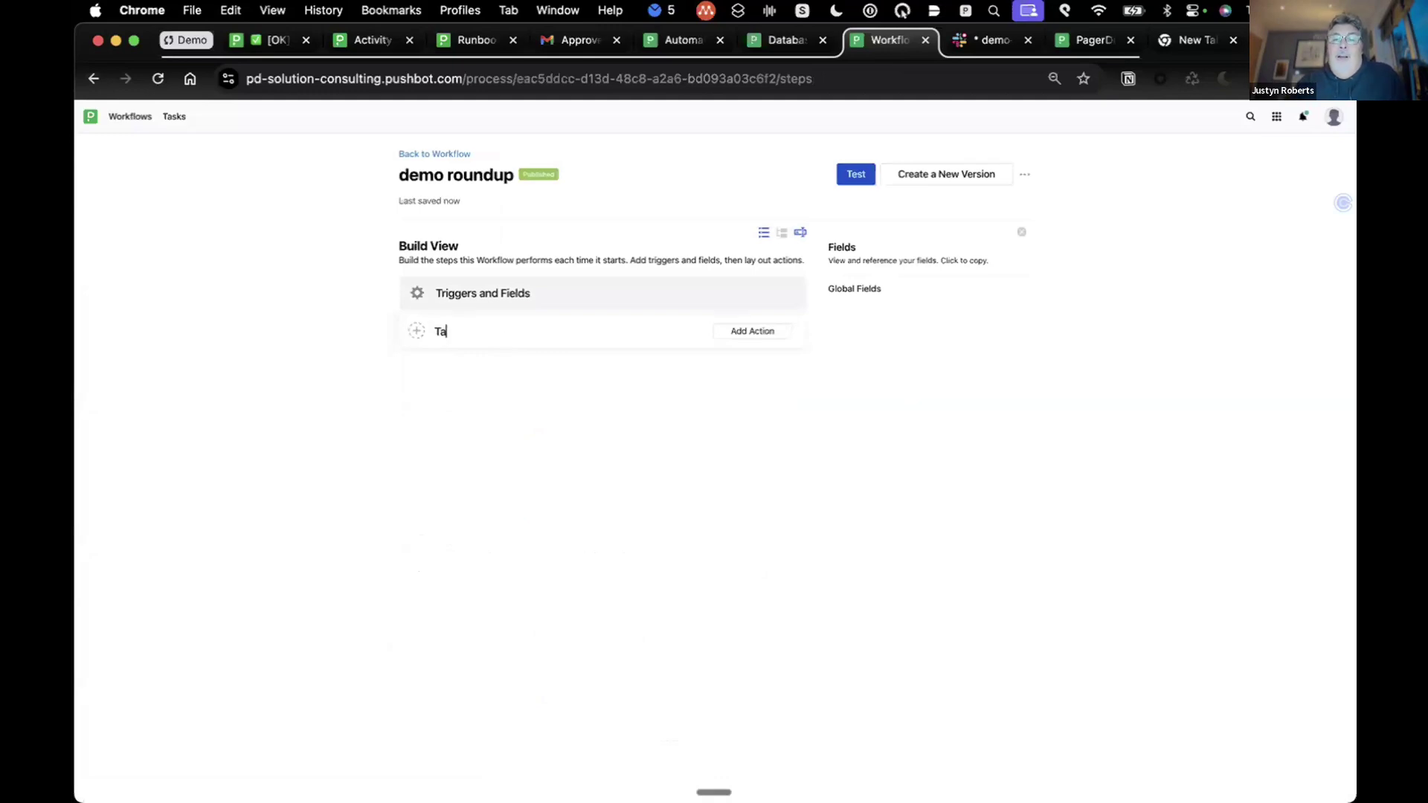
type("sk")
left_click(732, 331)
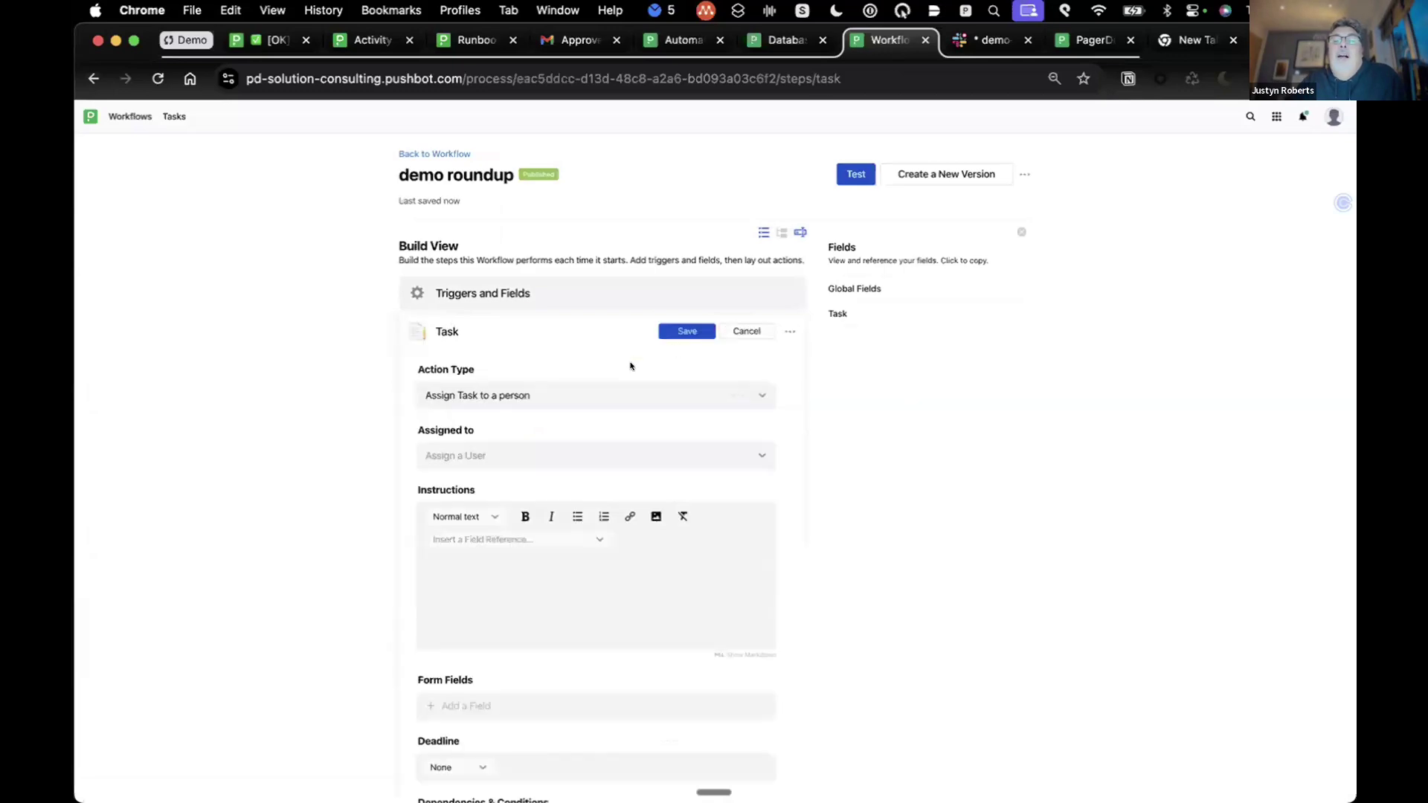
left_click(750, 395)
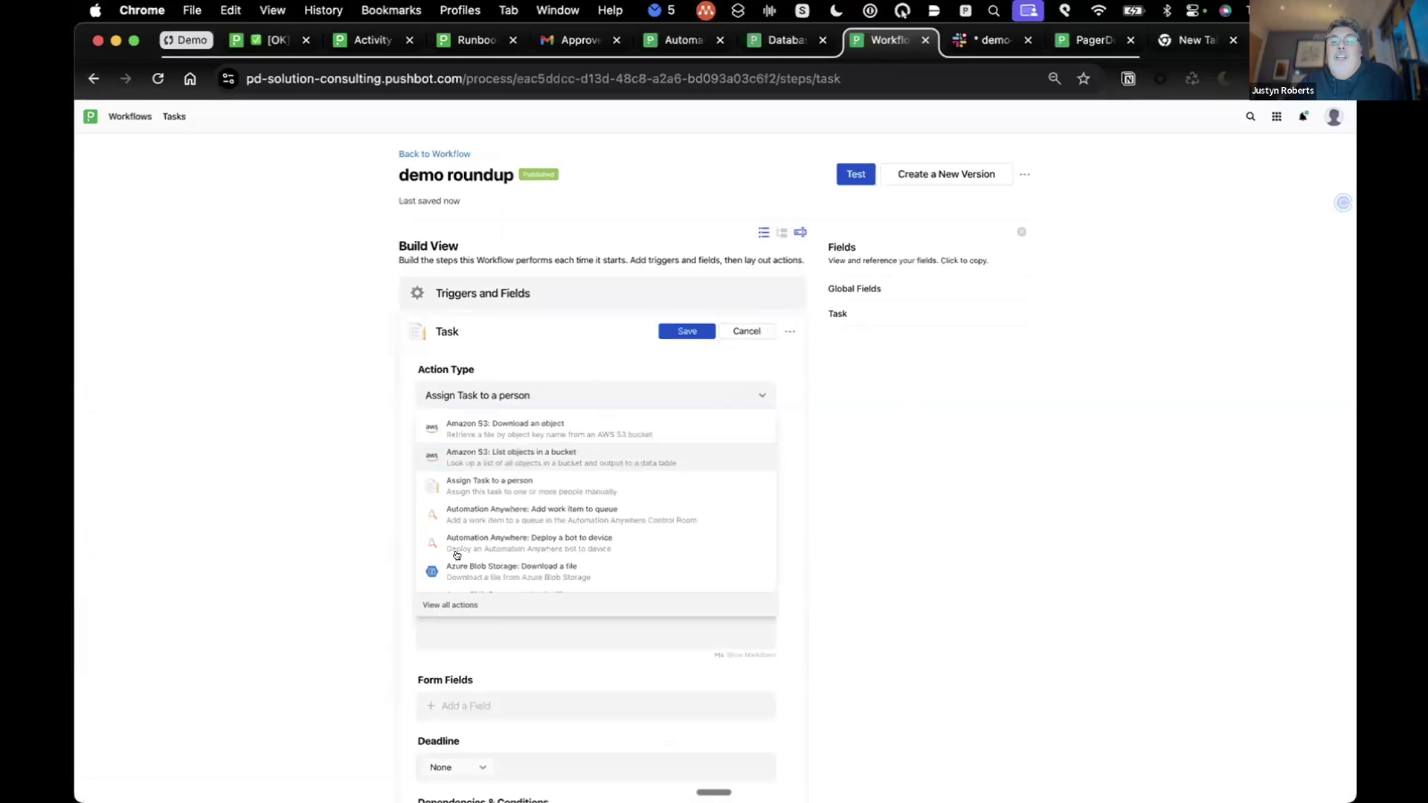
left_click(458, 600)
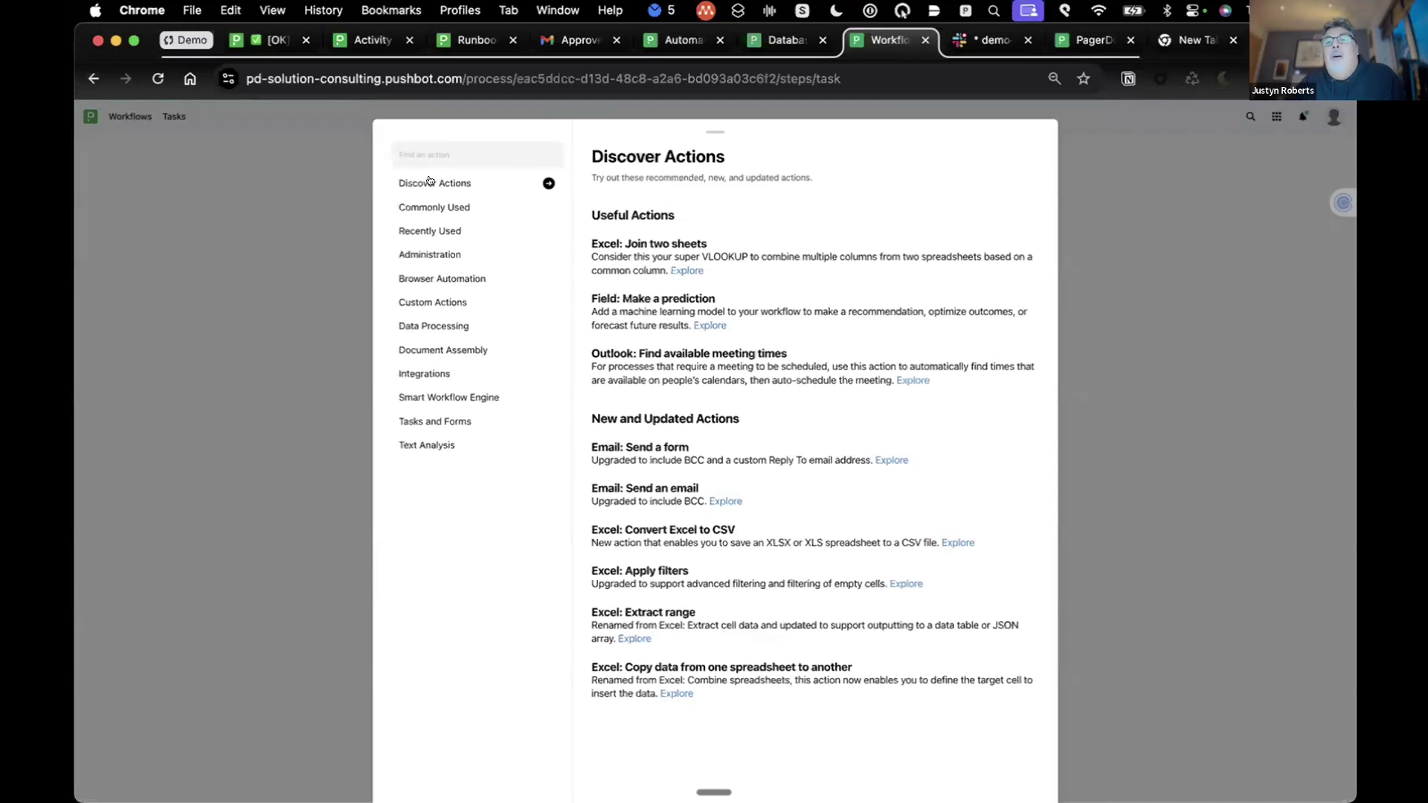
Step: Browse the Commonly Used actions in the Discover Actions catalogue
left_click(426, 205)
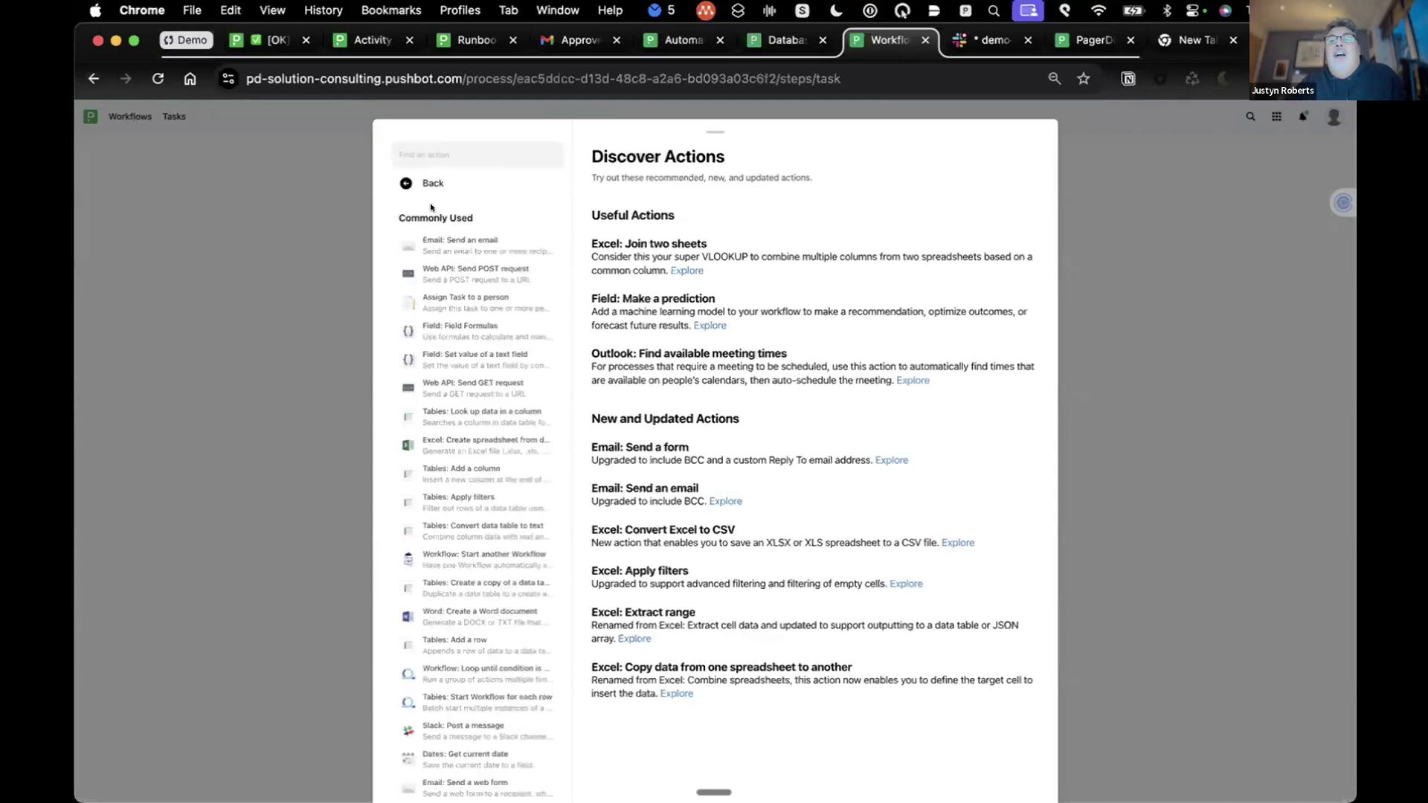
scroll(450, 320, "down", 1)
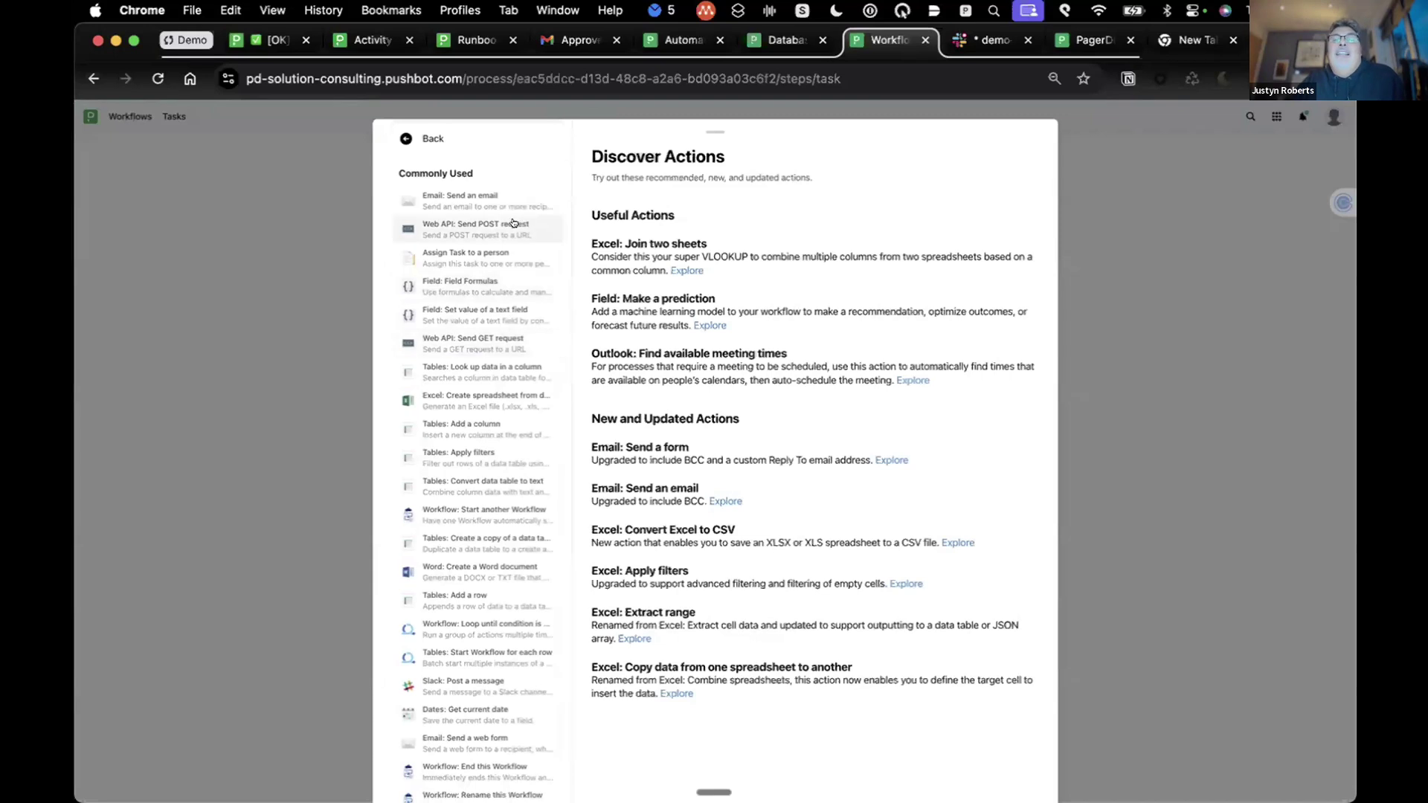
scroll(502, 260, "down", 1)
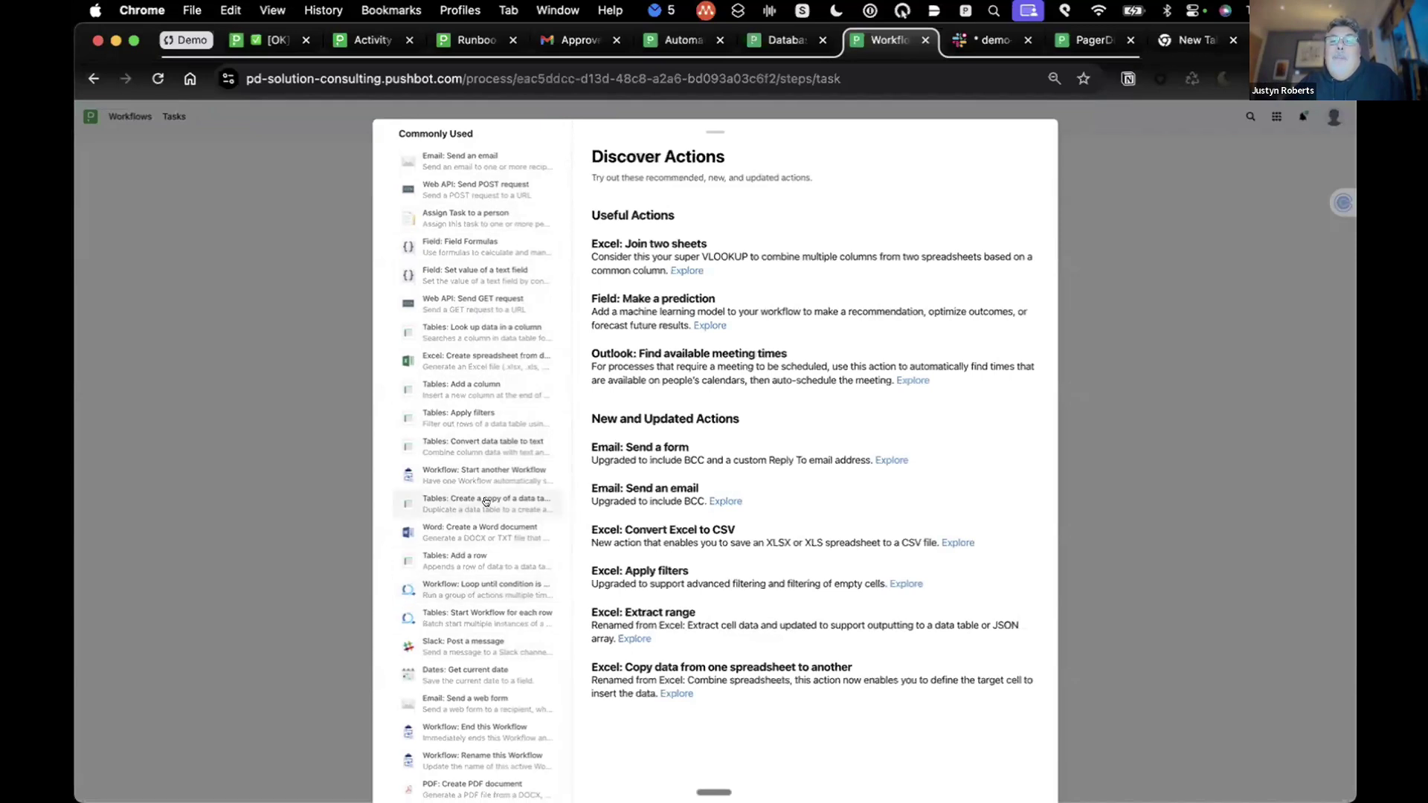
scroll(485, 501, "up", 2)
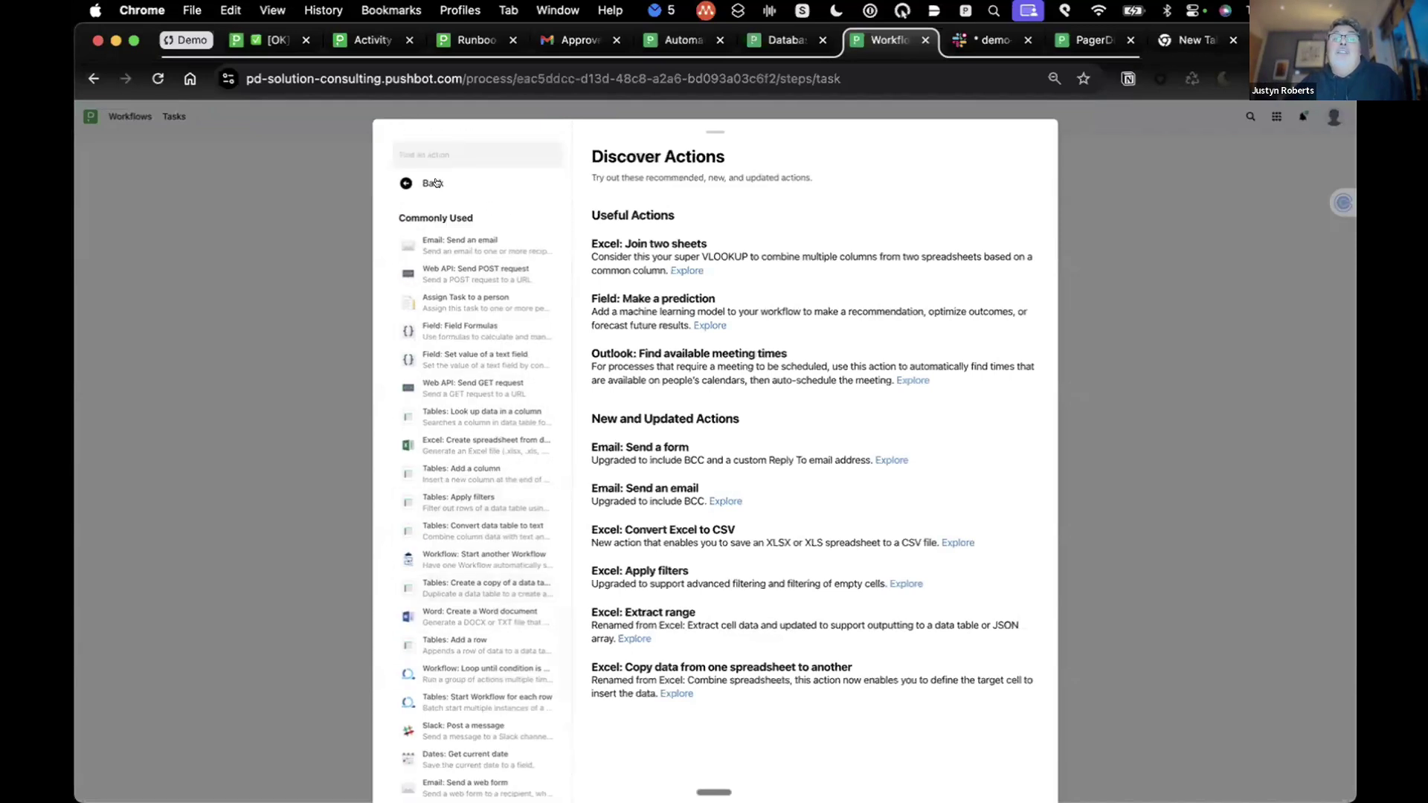
Step: List the Integrations category, from Amazon S3 through Zoom
left_click(436, 183)
left_click(440, 369)
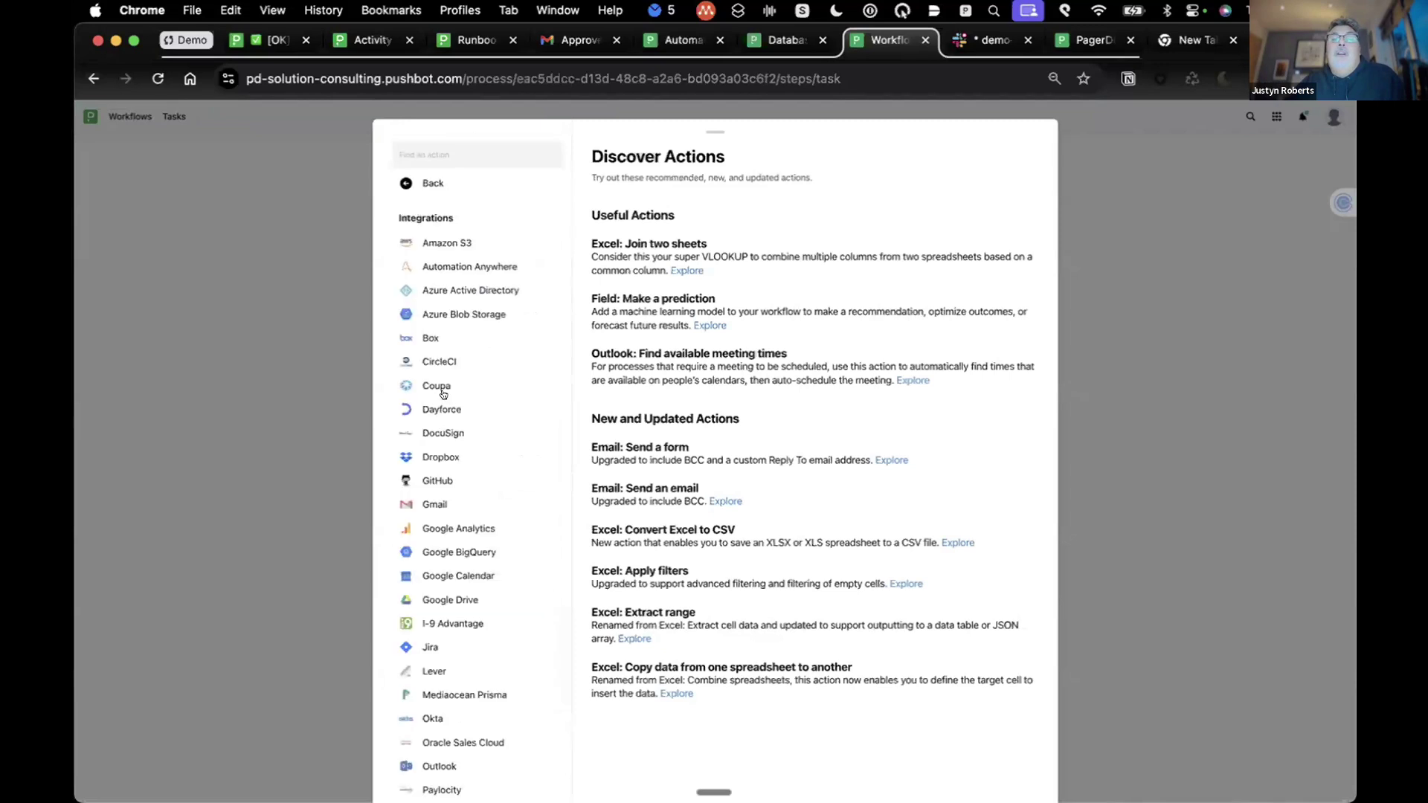
scroll(444, 393, "down", 1)
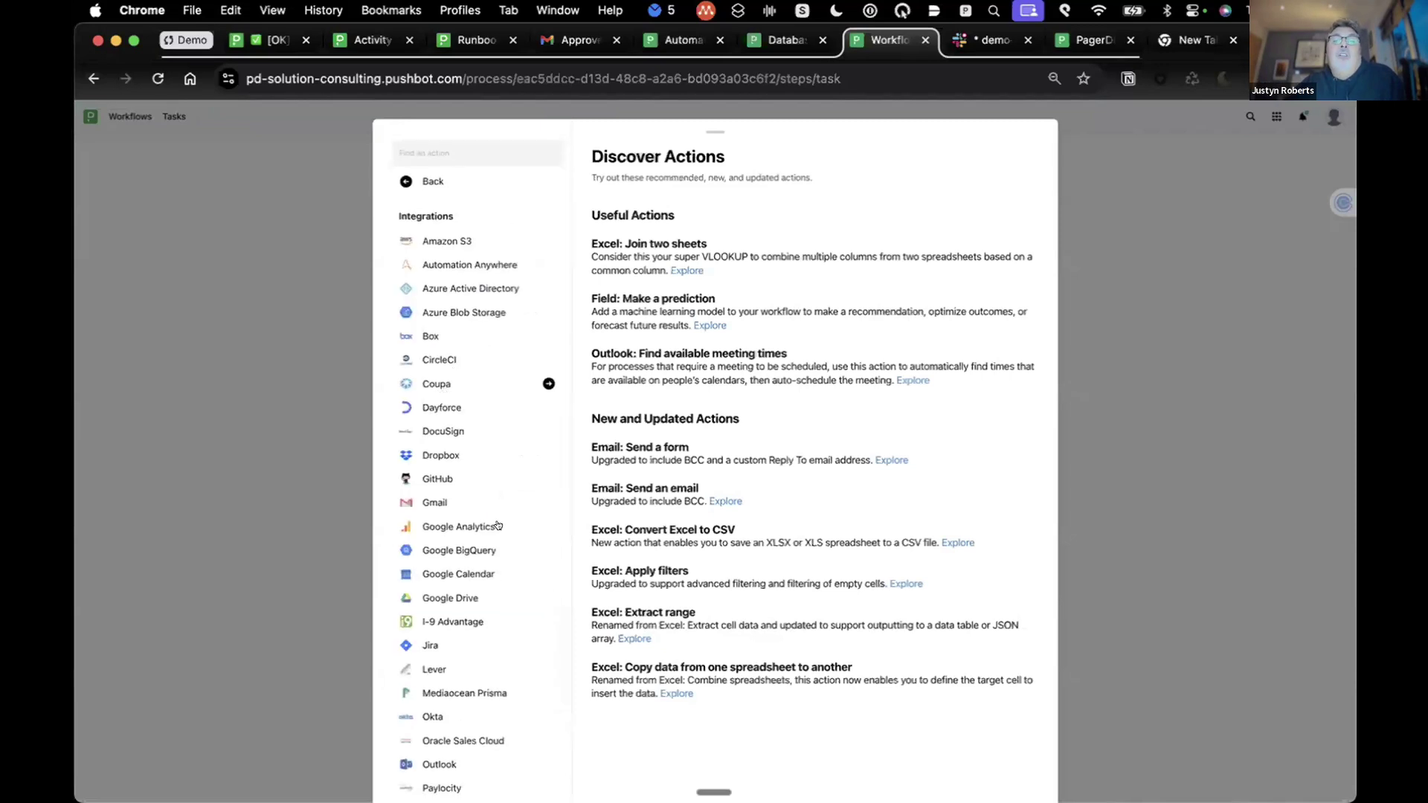
scroll(467, 452, "down", 1)
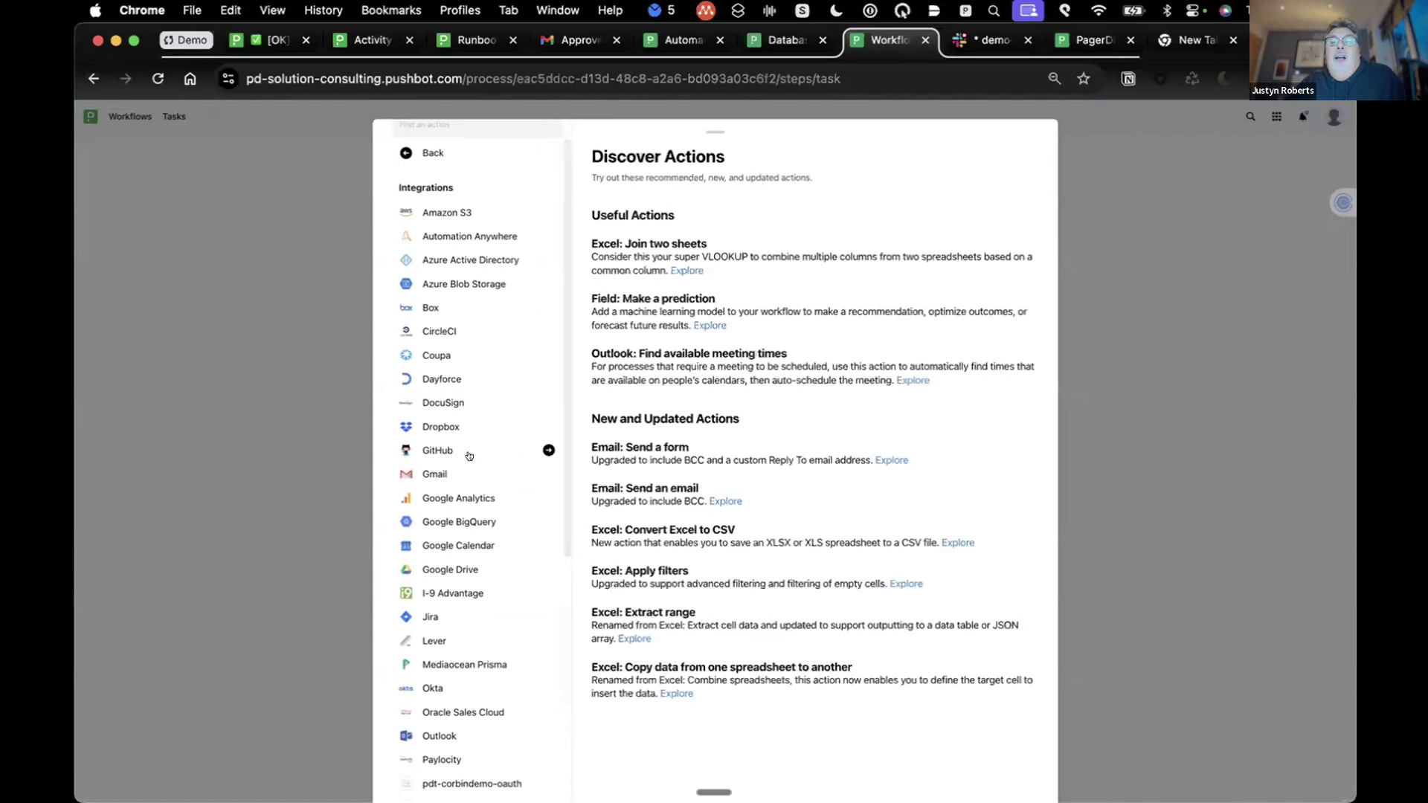
scroll(467, 454, "down", 1)
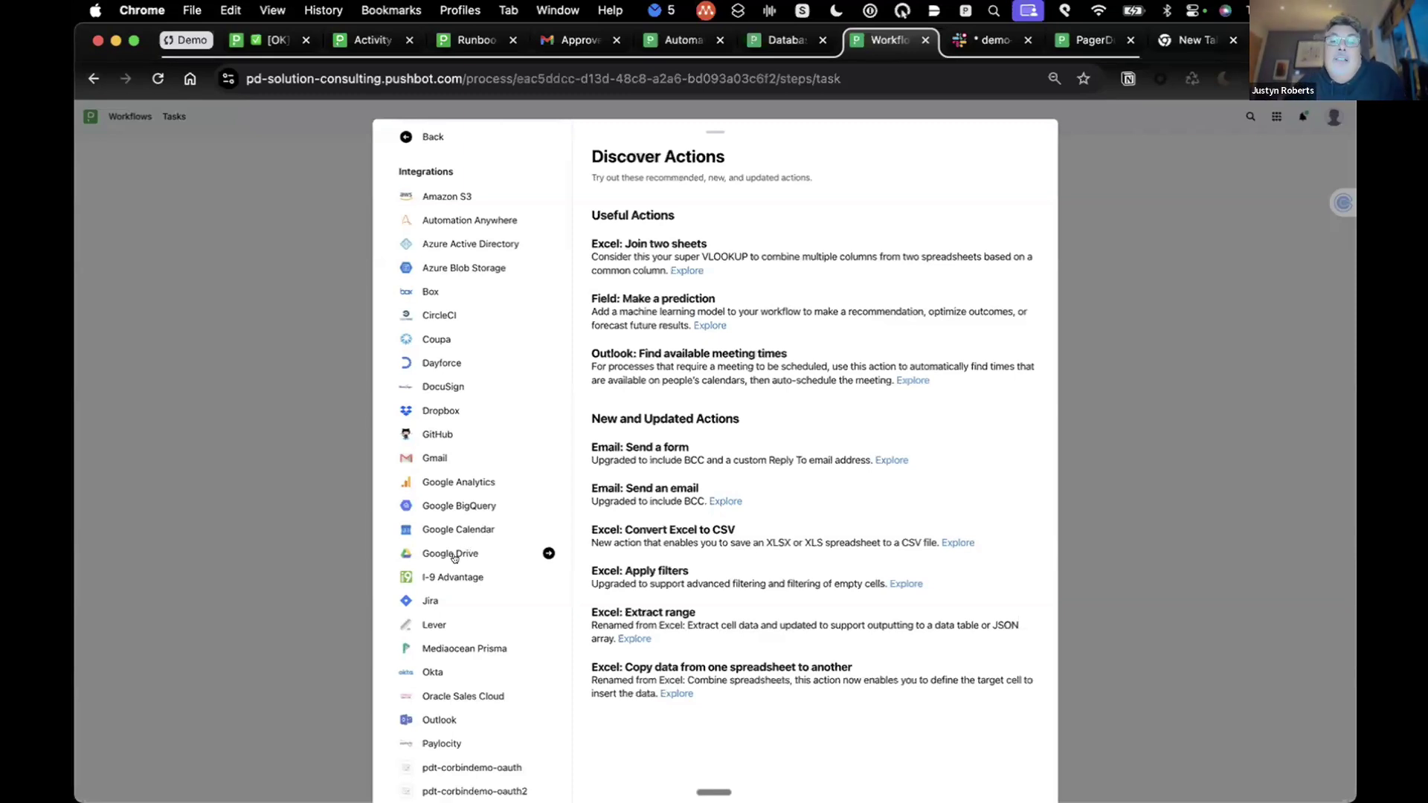
scroll(484, 553, "down", 5)
scroll(484, 553, "down", 3)
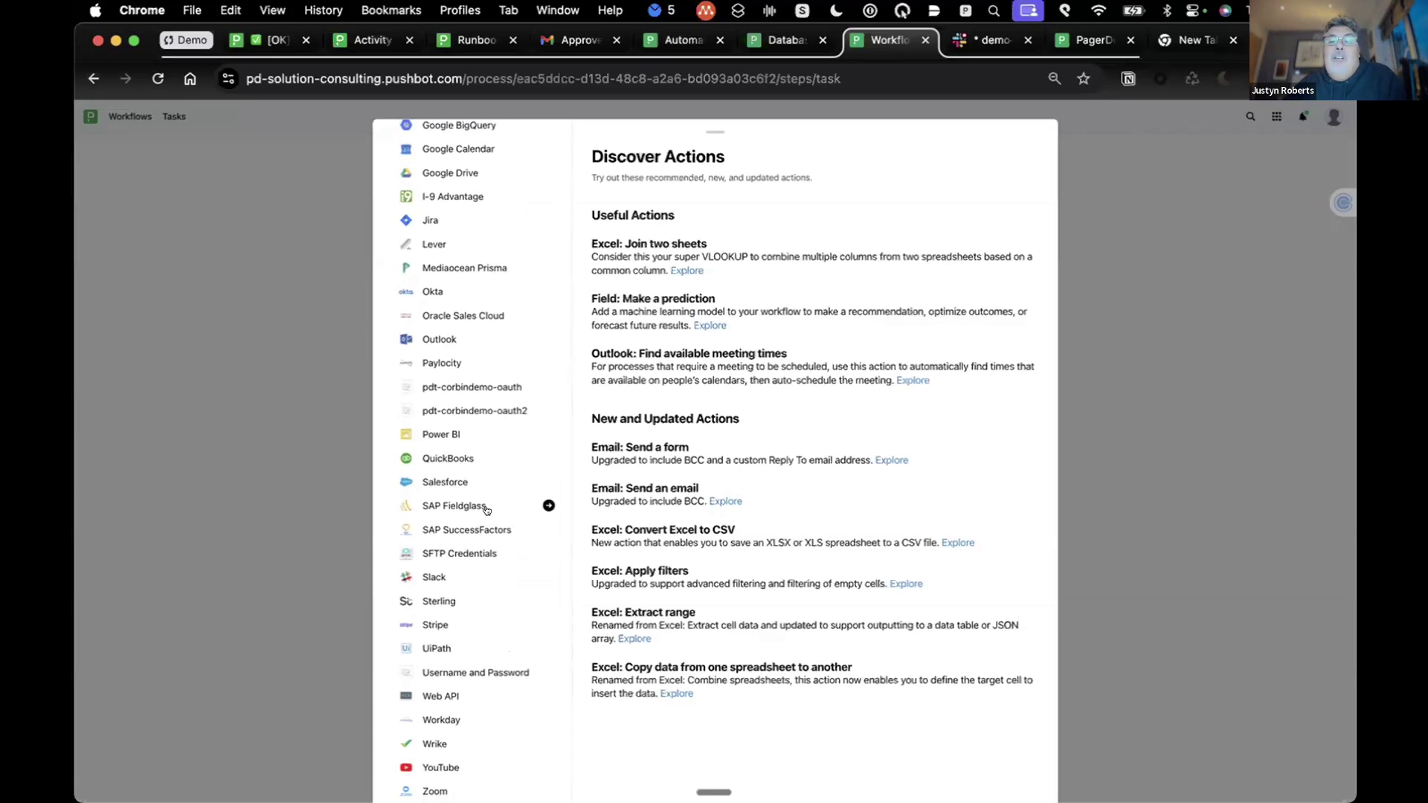
scroll(486, 509, "up", 1)
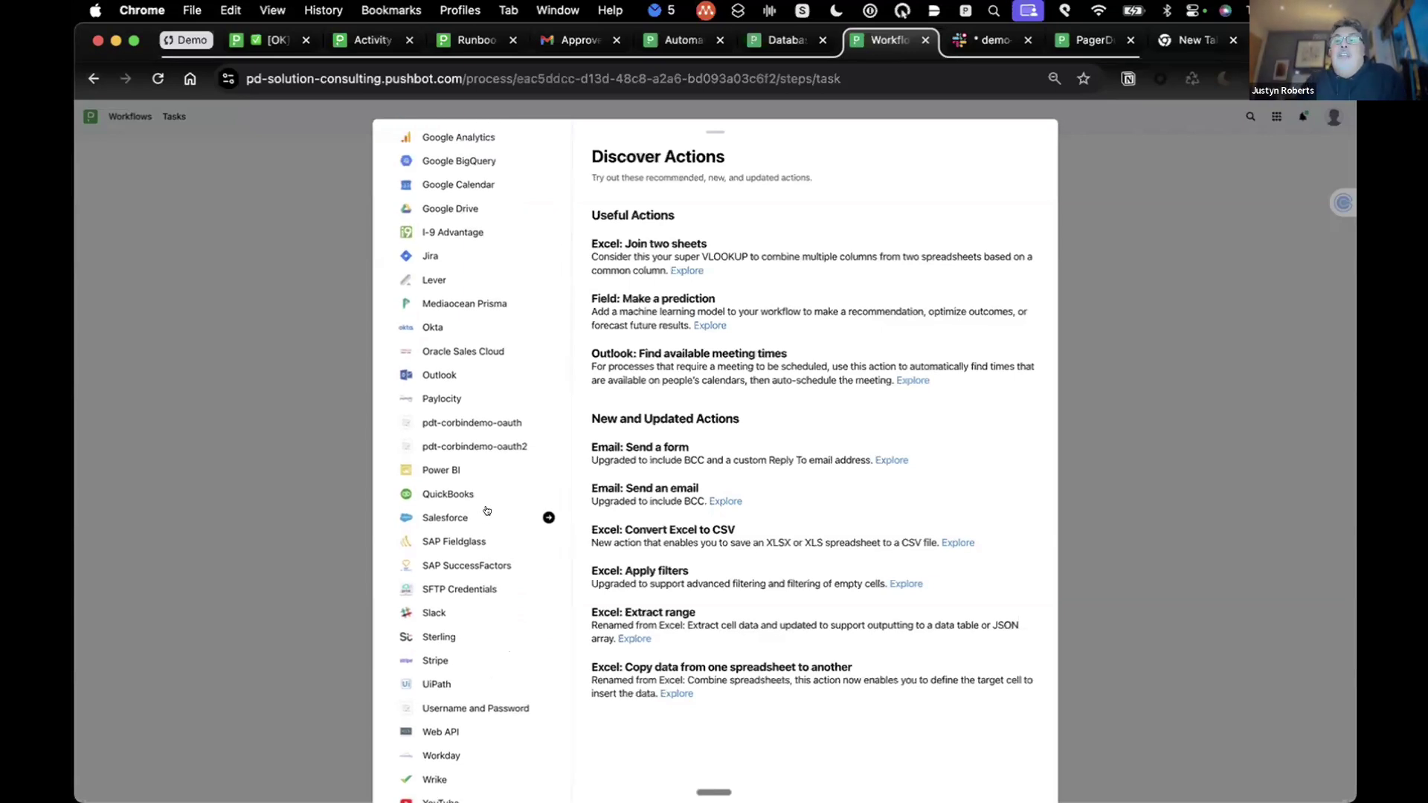
Step: Read the overview and outputs of the Okta: Create a user action
left_click(437, 327)
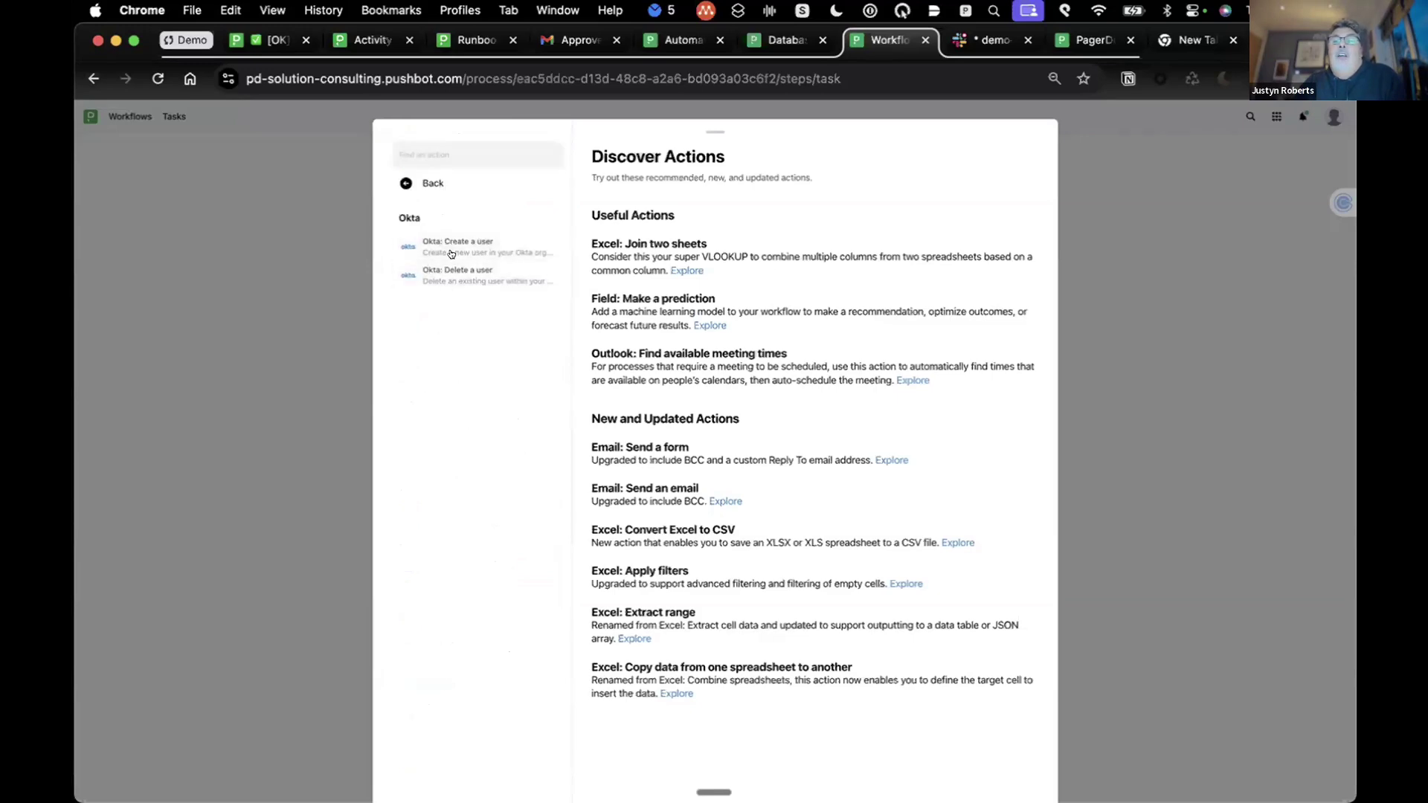
left_click(450, 243)
scroll(764, 405, "down", 2)
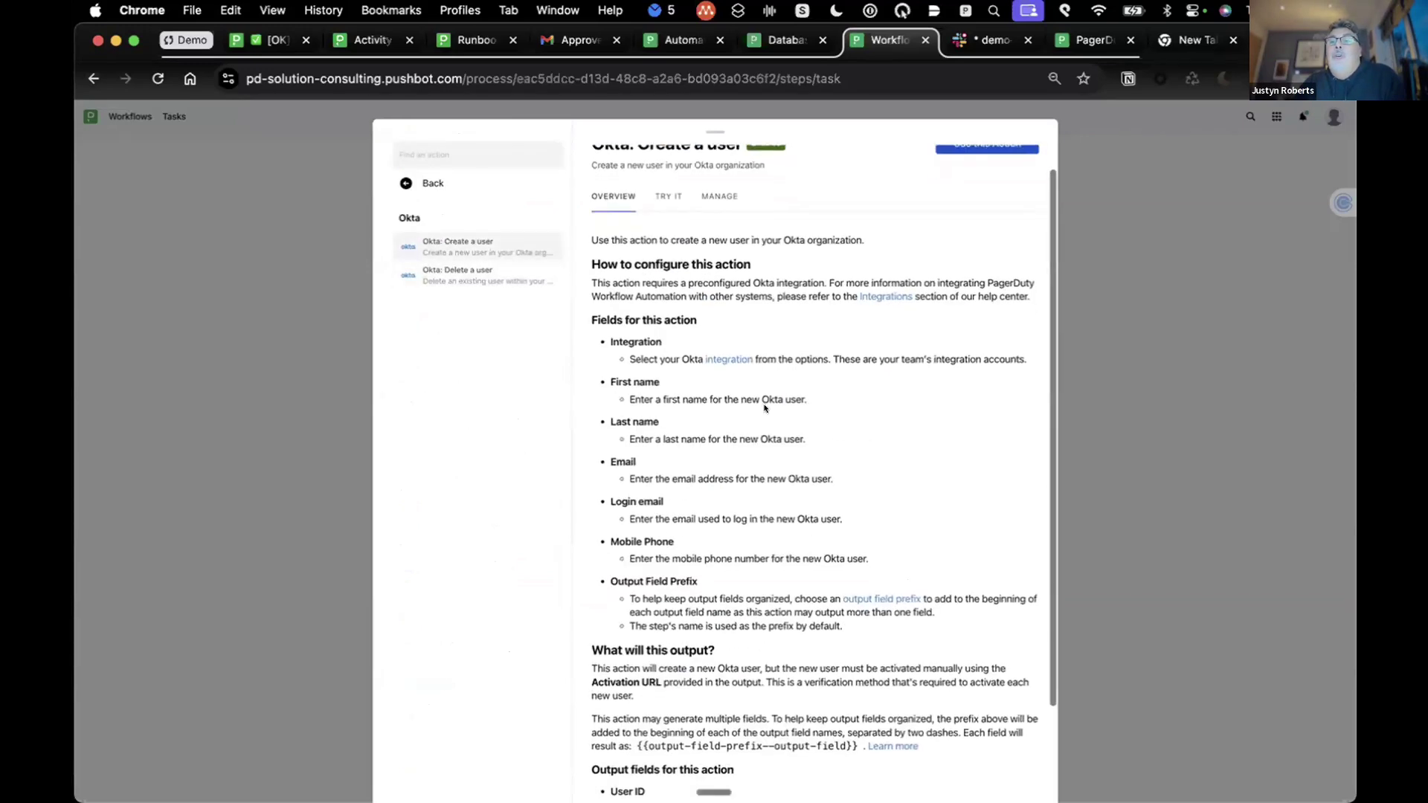
scroll(765, 408, "down", 3)
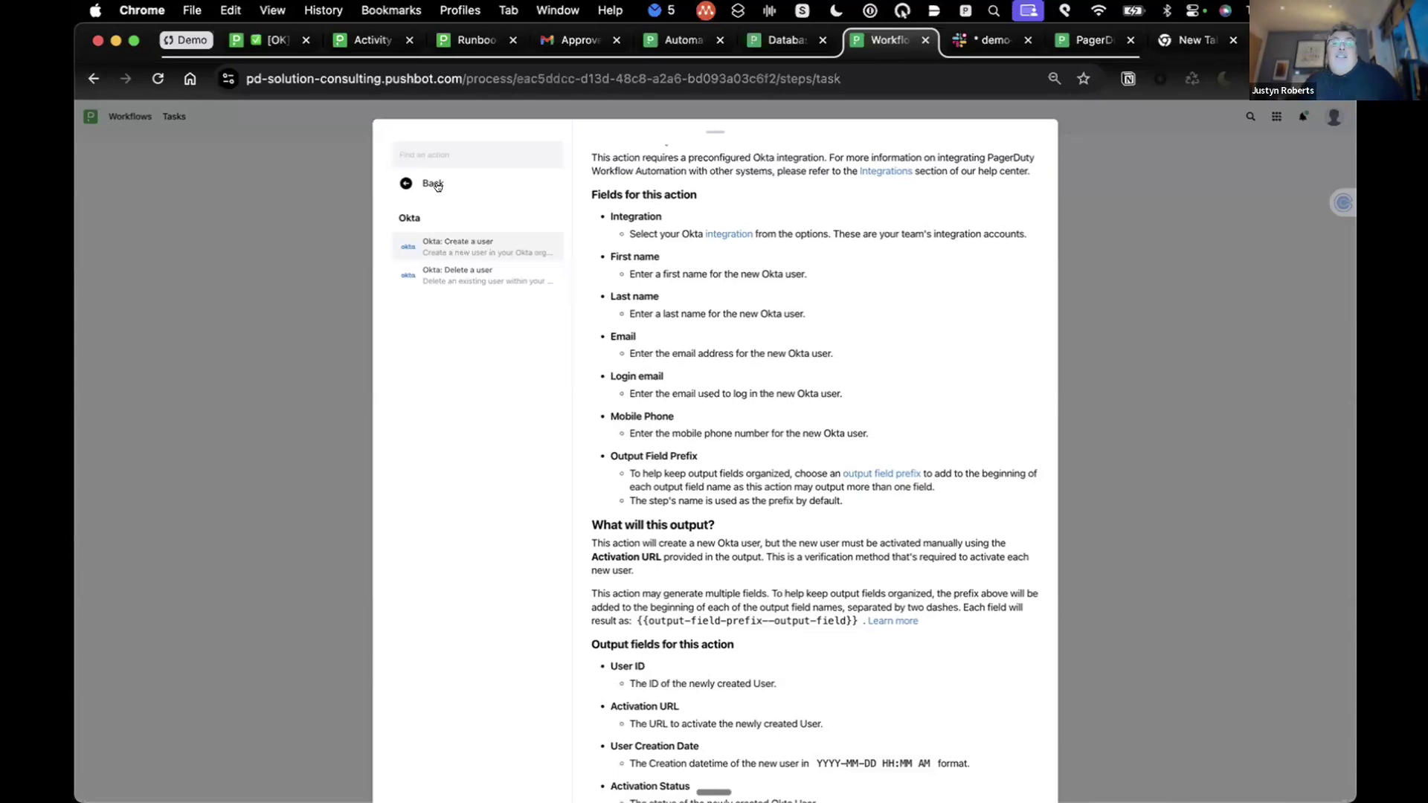
Step: Leave the catalogue and return to the Onboard Employee workflow
left_click(422, 179)
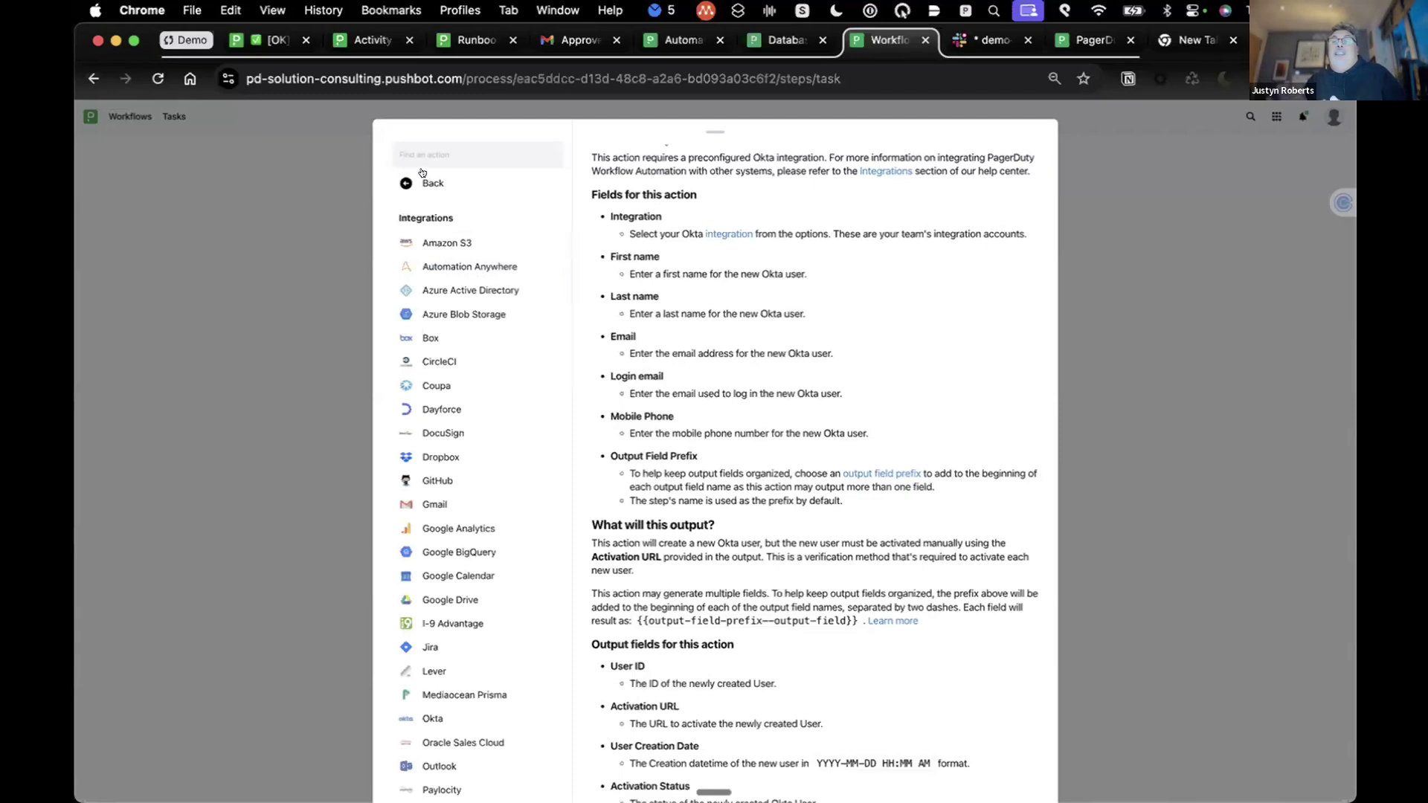
left_click(422, 182)
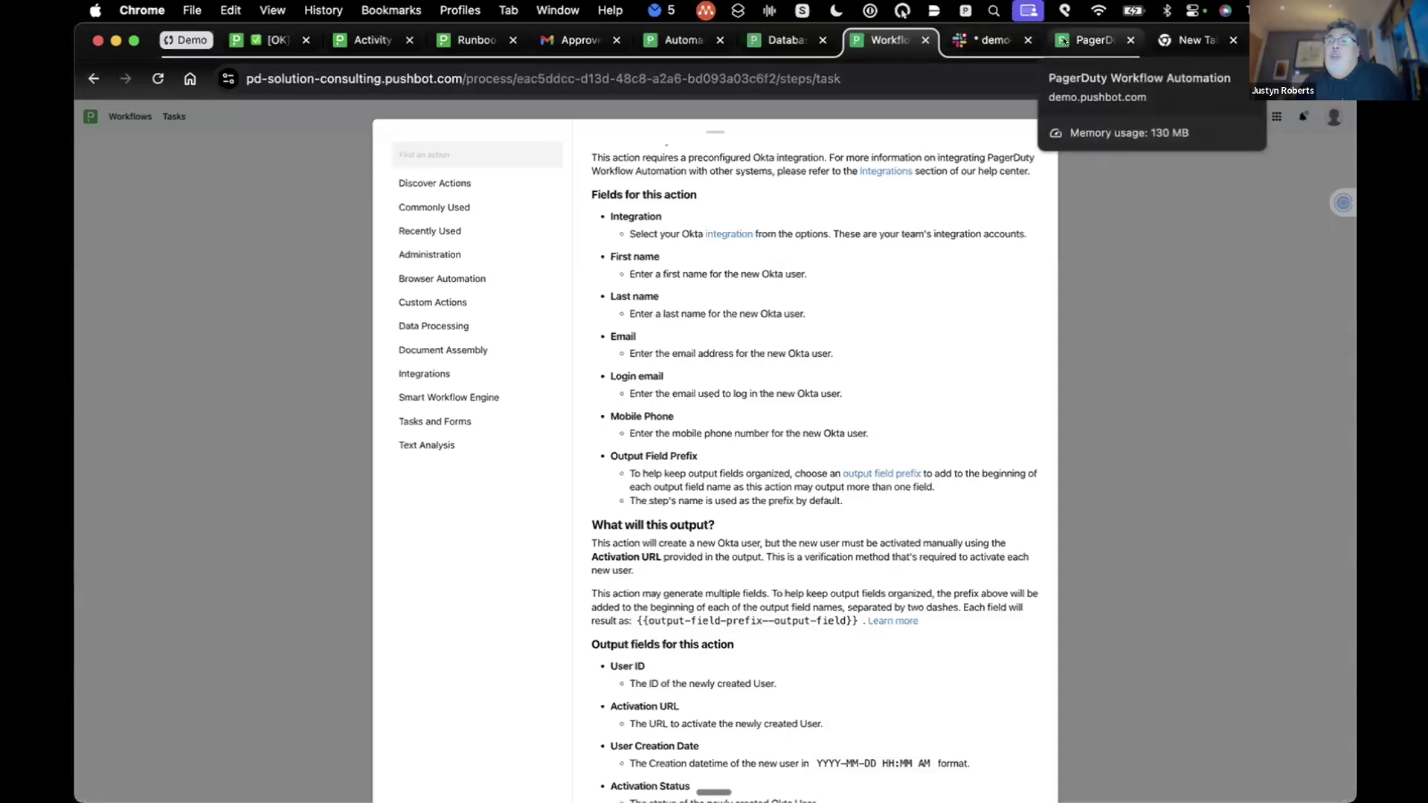
left_click(1063, 40)
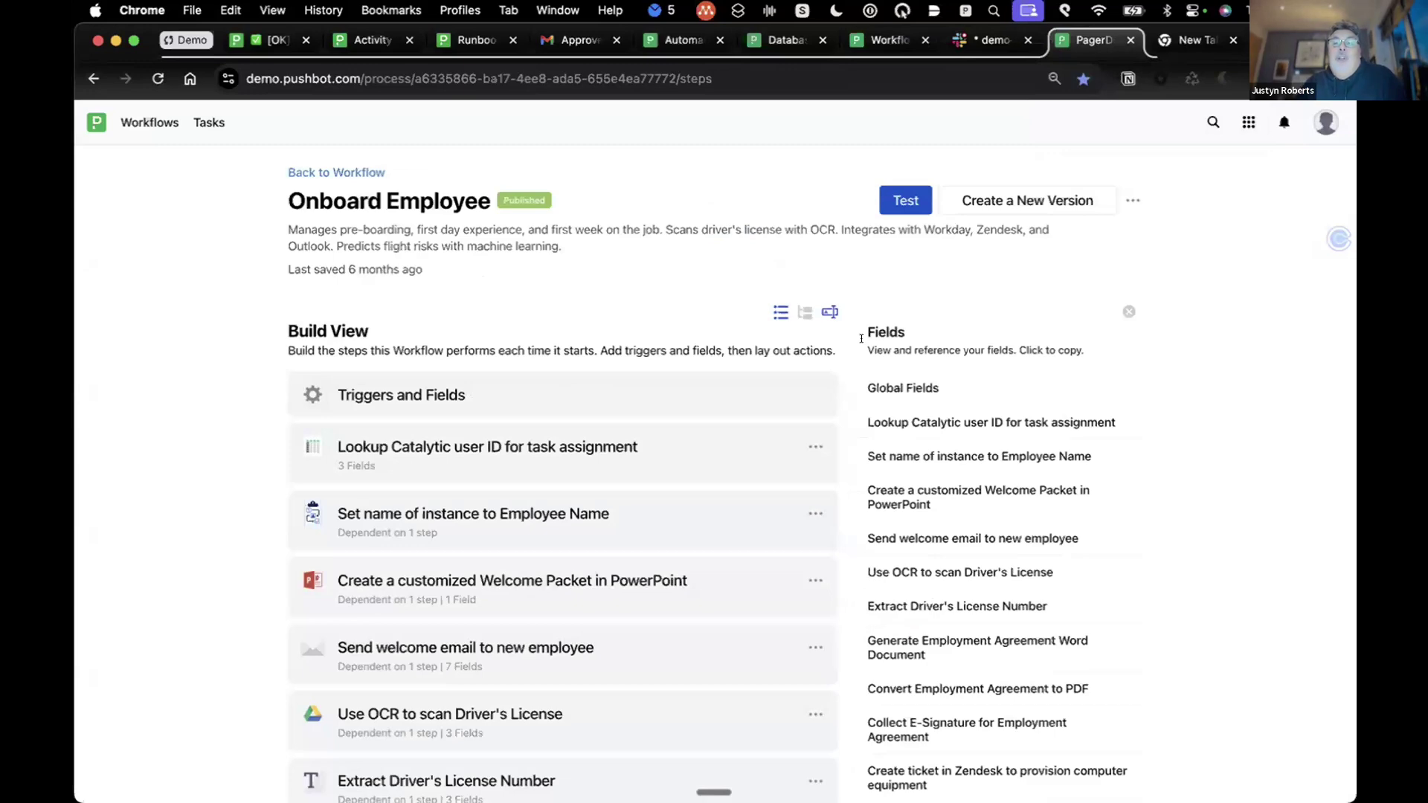
Step: Switch the Onboard Employee build view to a flowchart branching from START
scroll(856, 336, "down", 4)
scroll(804, 336, "up", 4)
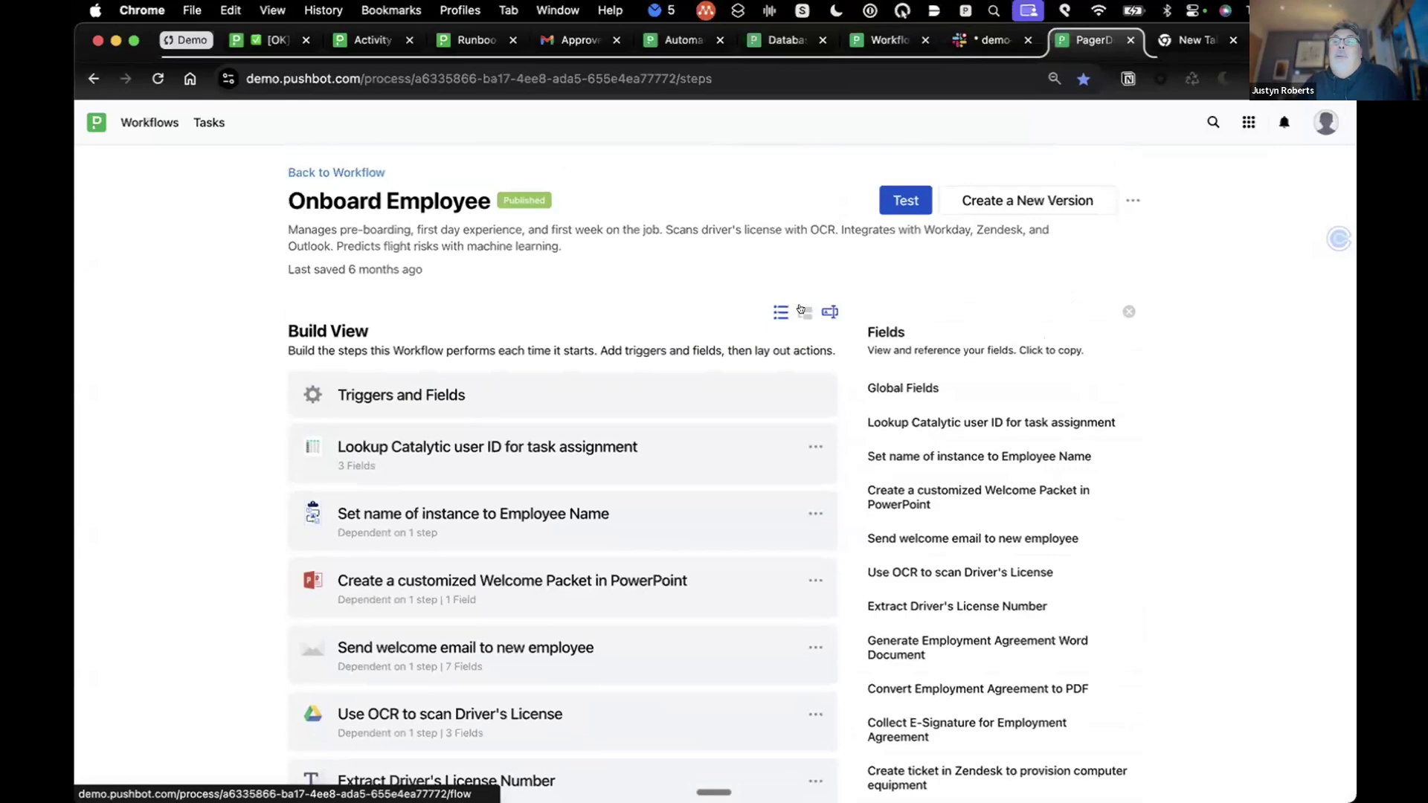
left_click(801, 310)
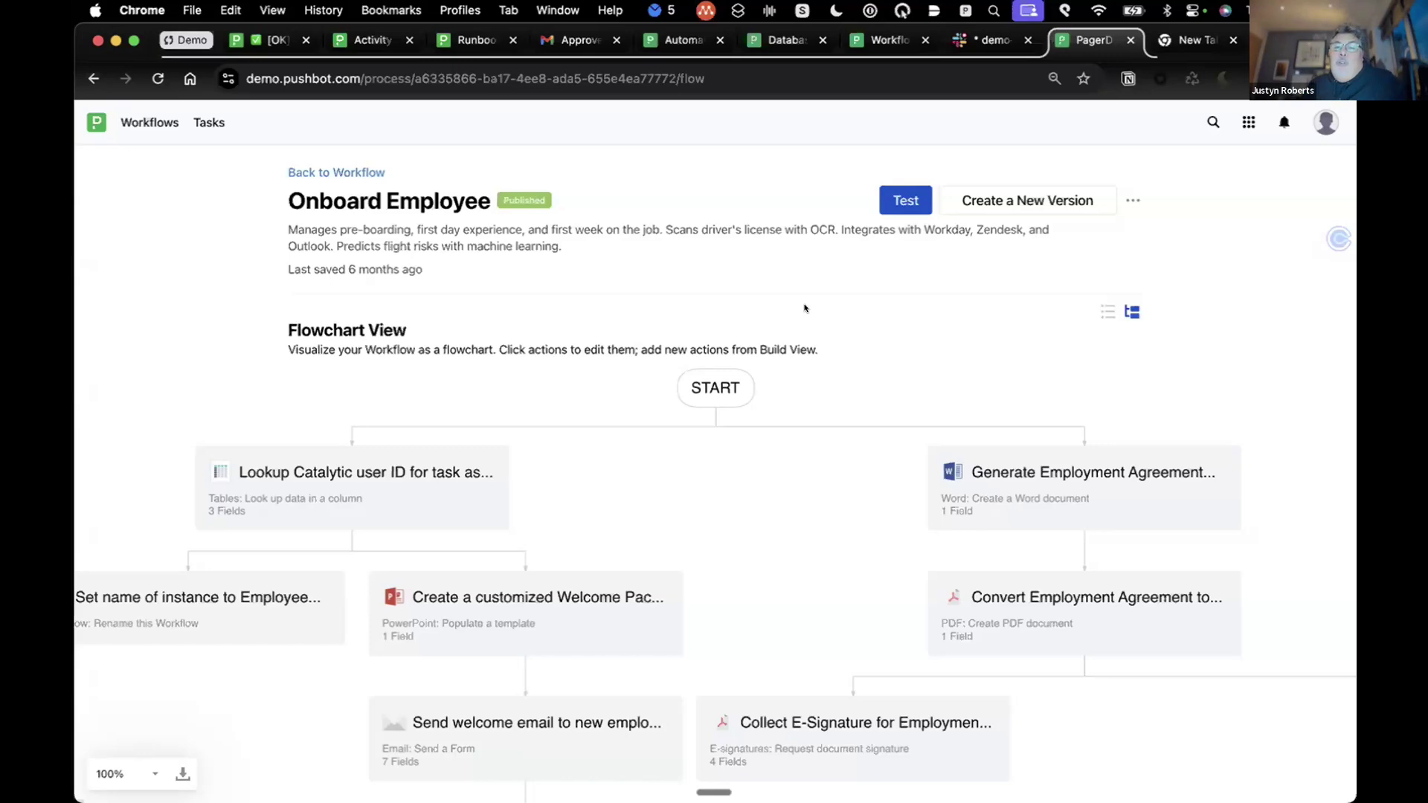
Step: Scan the flowchart back to START, then return to the workflow's Instances page
scroll(660, 517, "down", 5)
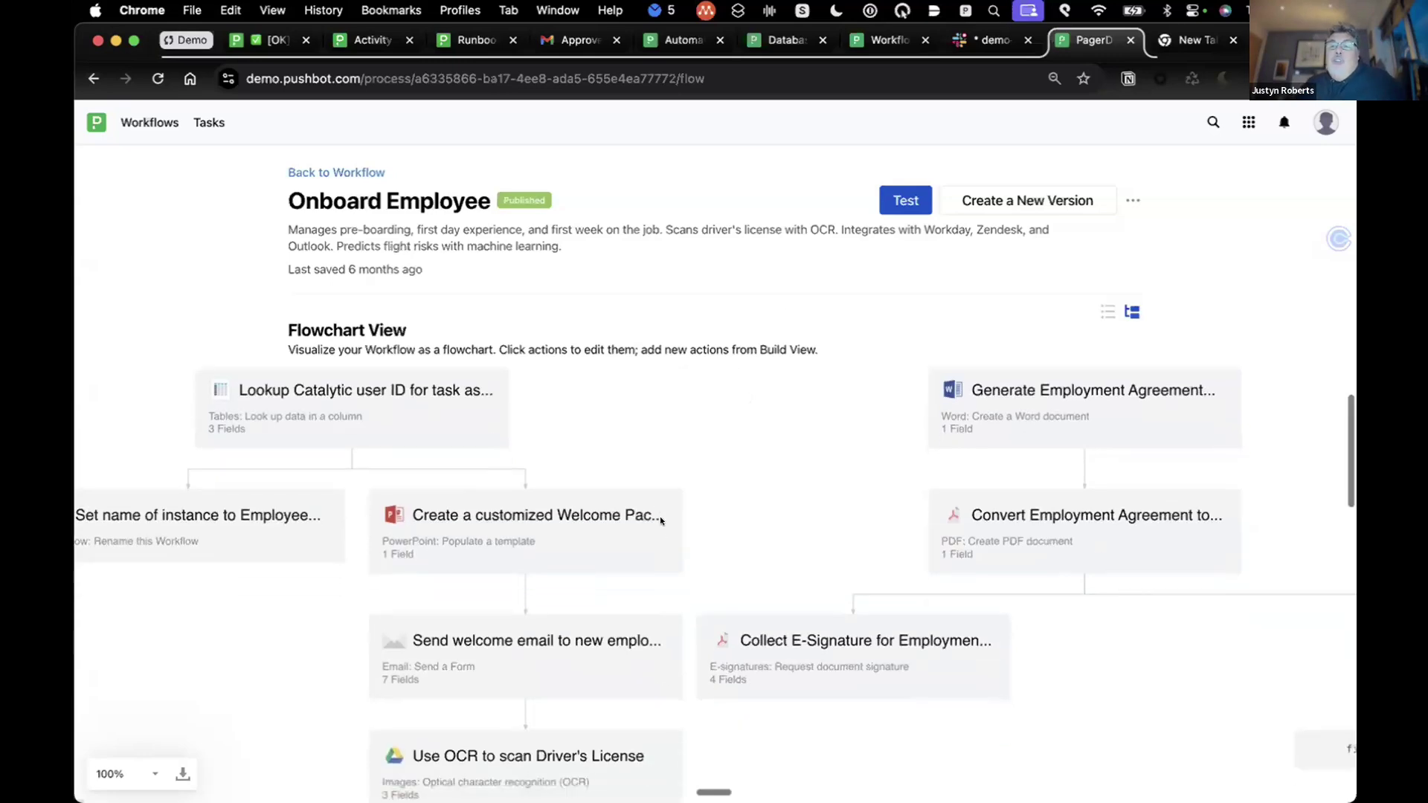
scroll(657, 522, "down", 5)
scroll(657, 522, "right", 7)
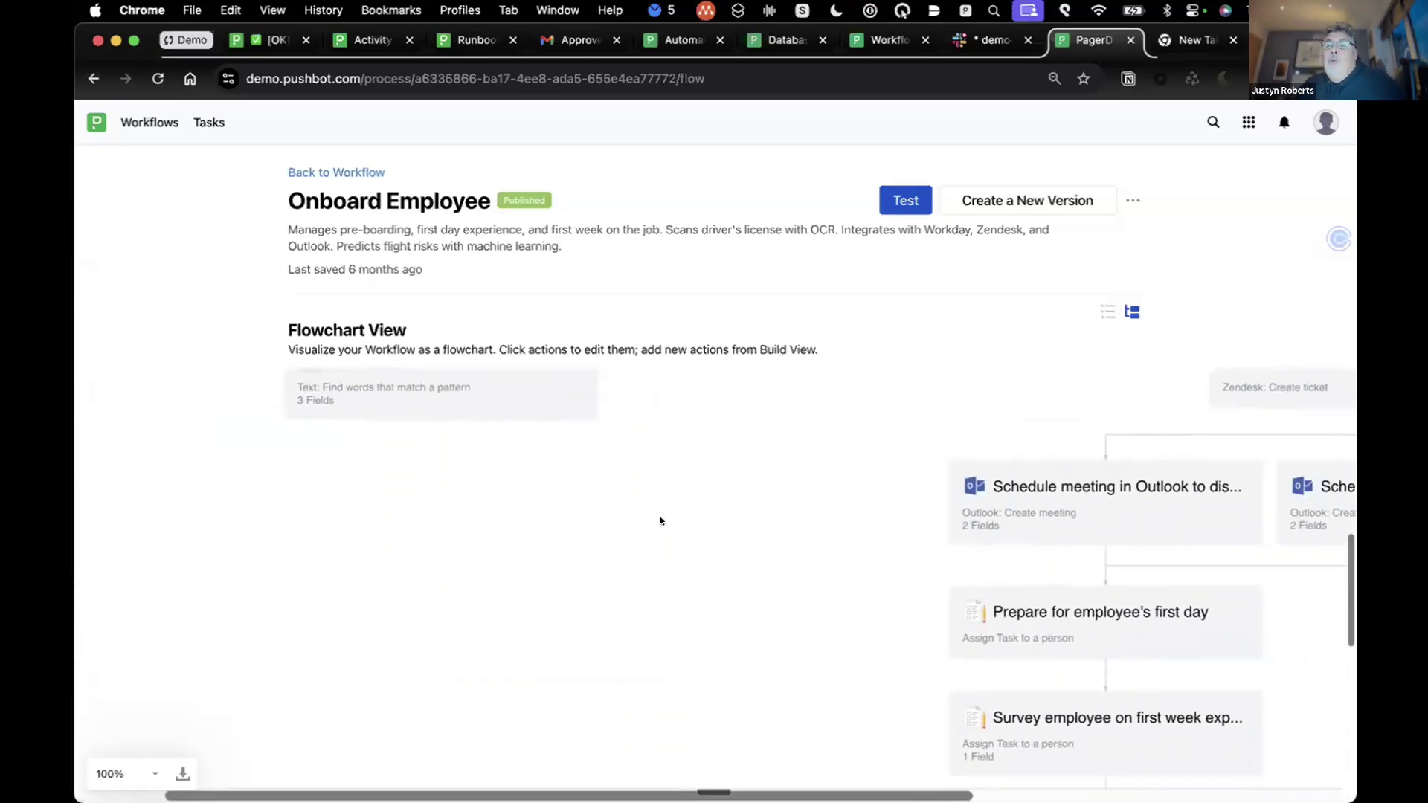
scroll(656, 521, "up", 10)
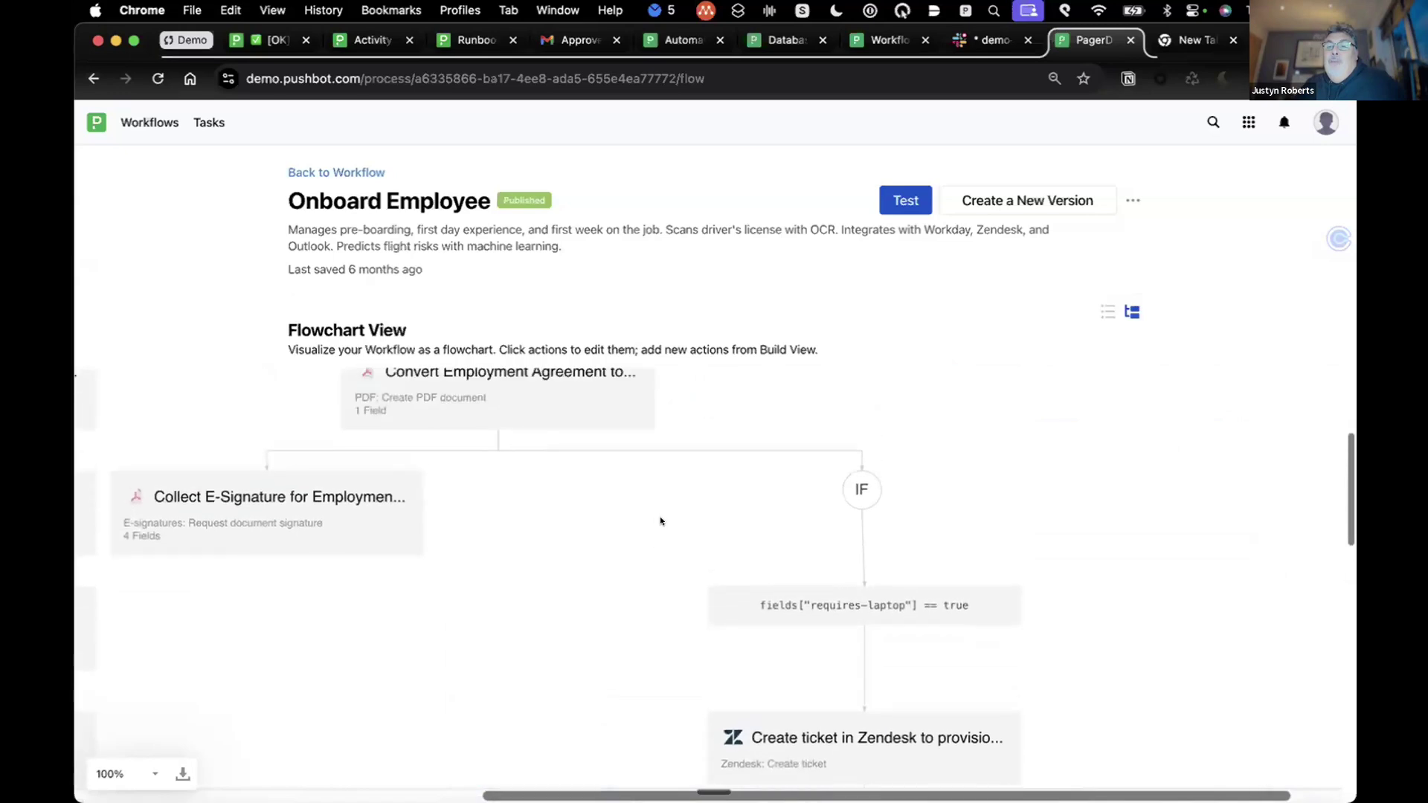
scroll(659, 516, "left", 8)
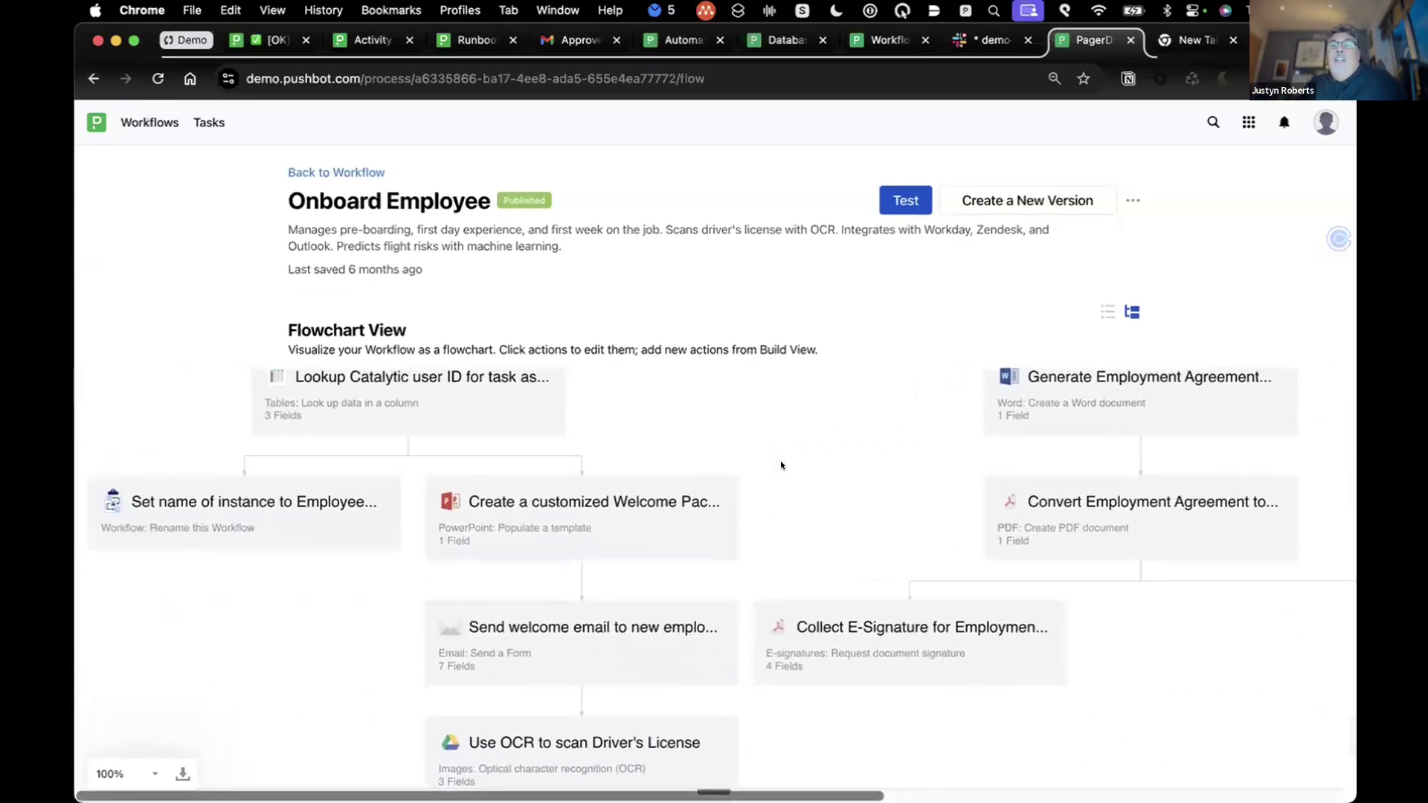
scroll(788, 466, "up", 3)
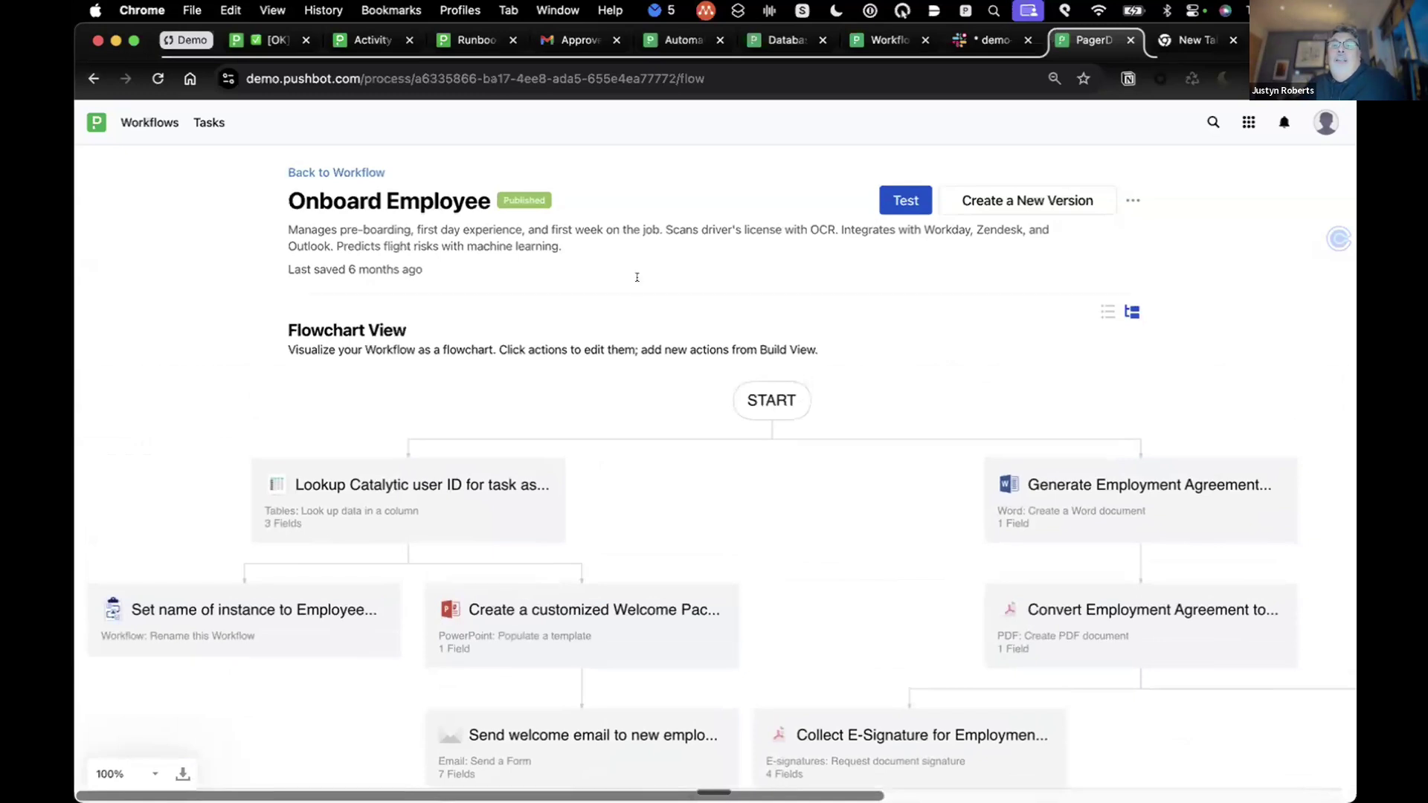
left_click(363, 169)
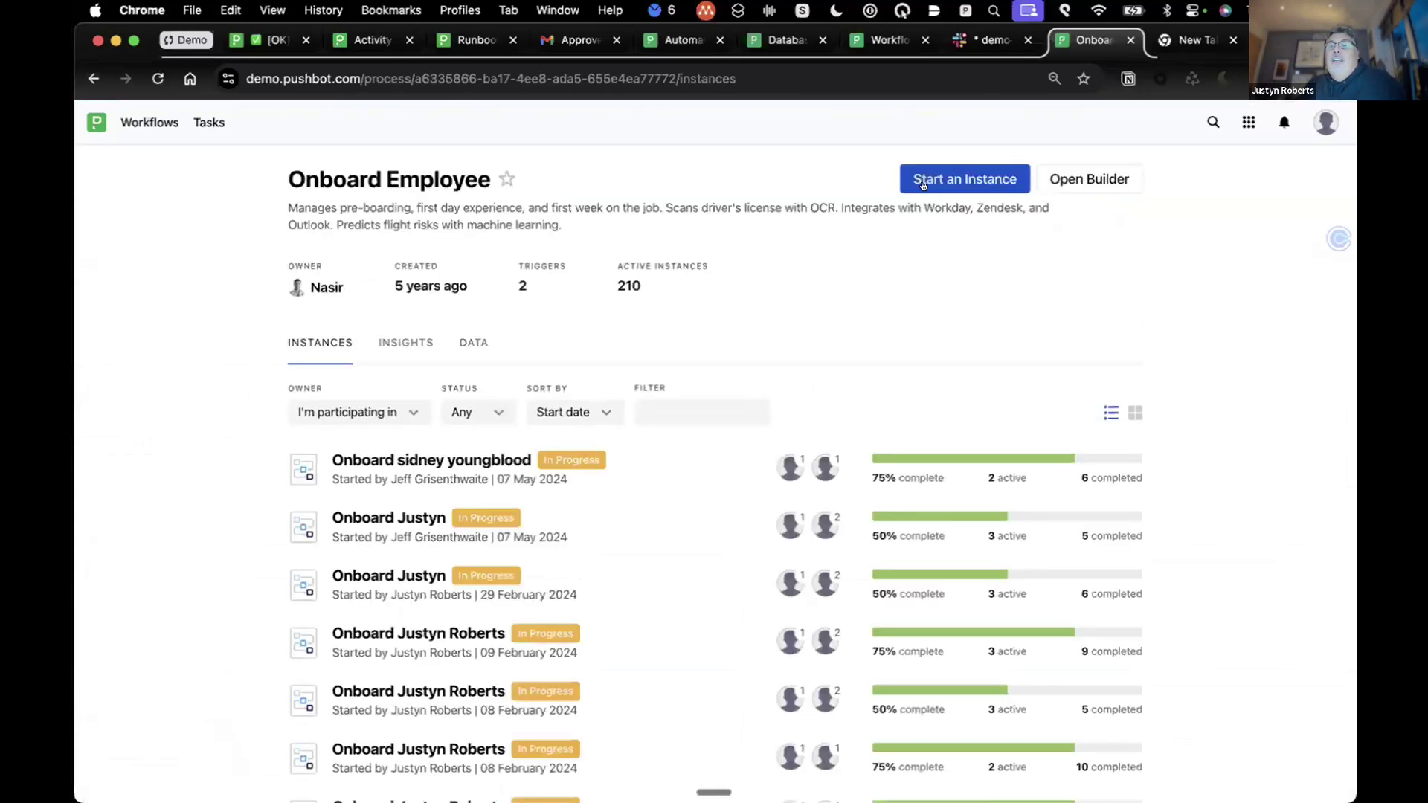
Step: Start a new instance and enter the requester's email address in the form
left_click(948, 179)
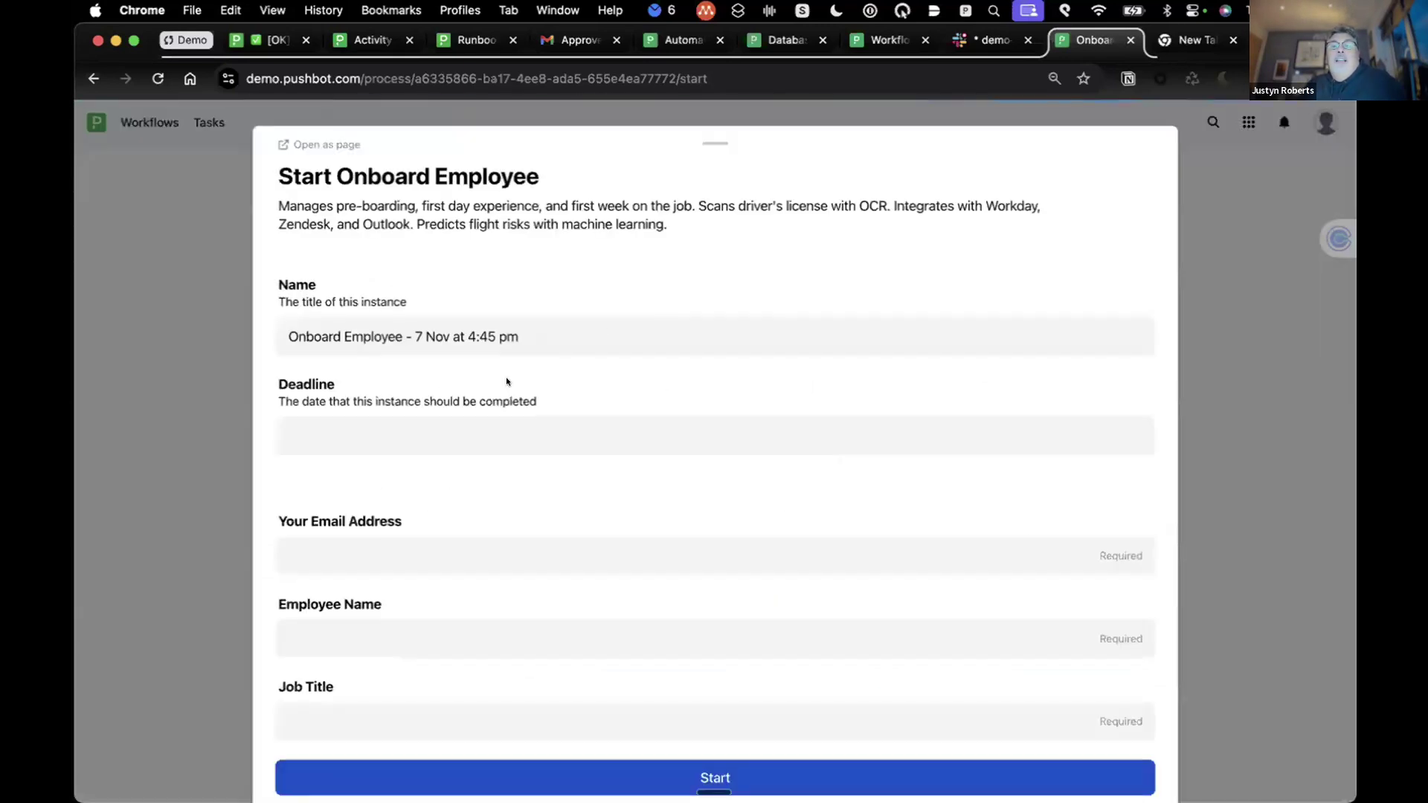
scroll(475, 497, "down", 5)
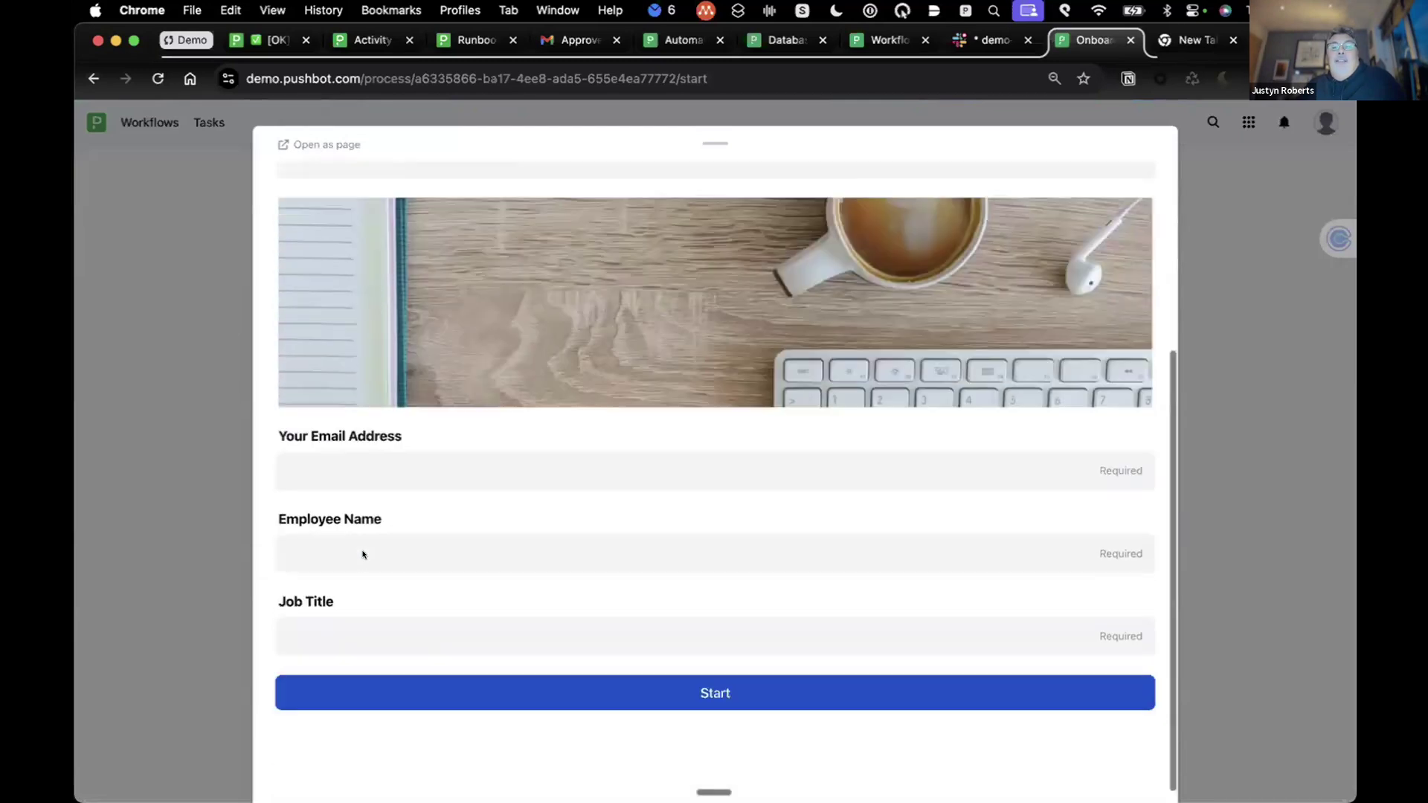
scroll(363, 554, "down", 1)
left_click(345, 439)
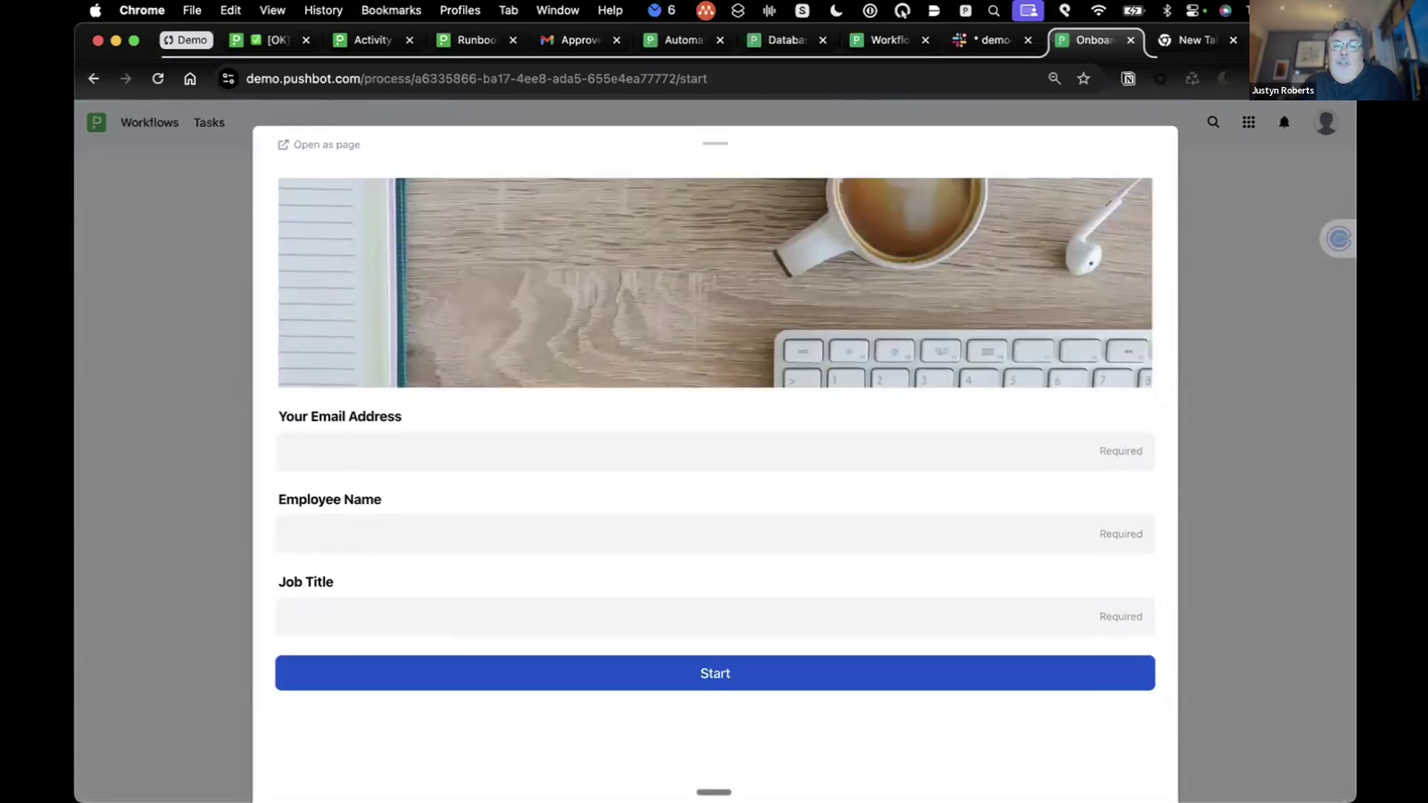
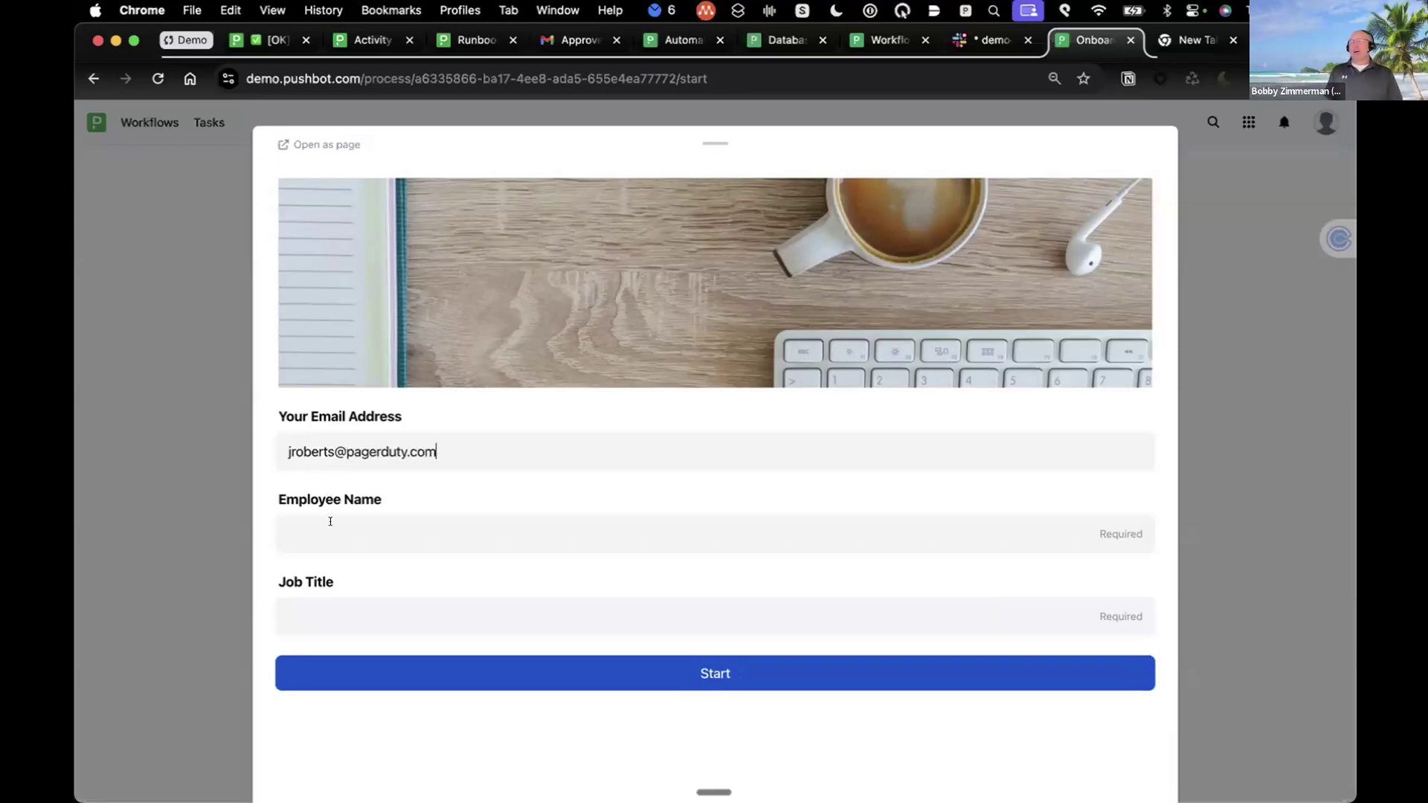
Step: Enter the employee name, job title 'Big Cheese' and start date 1 November 2024
left_click(330, 521)
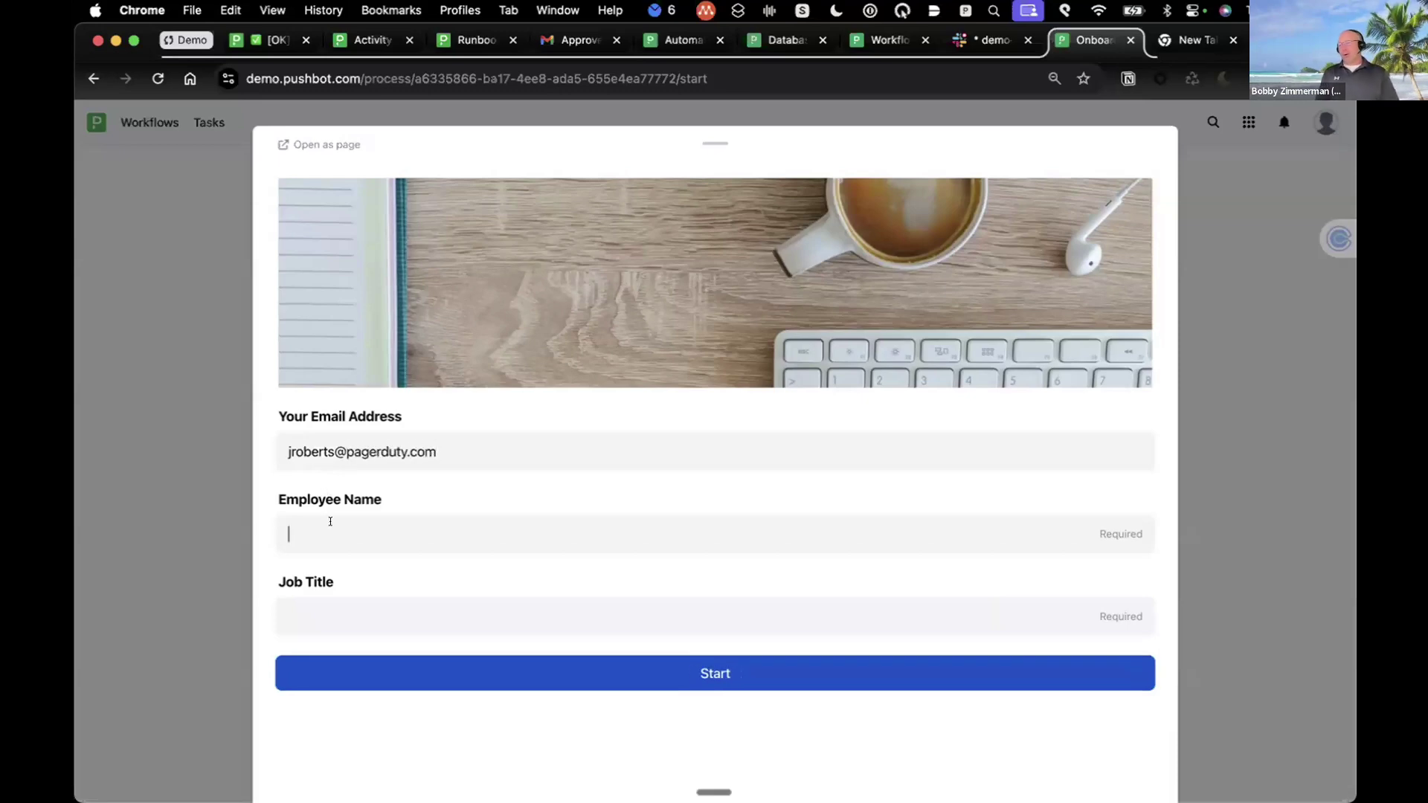
type("Justyn2")
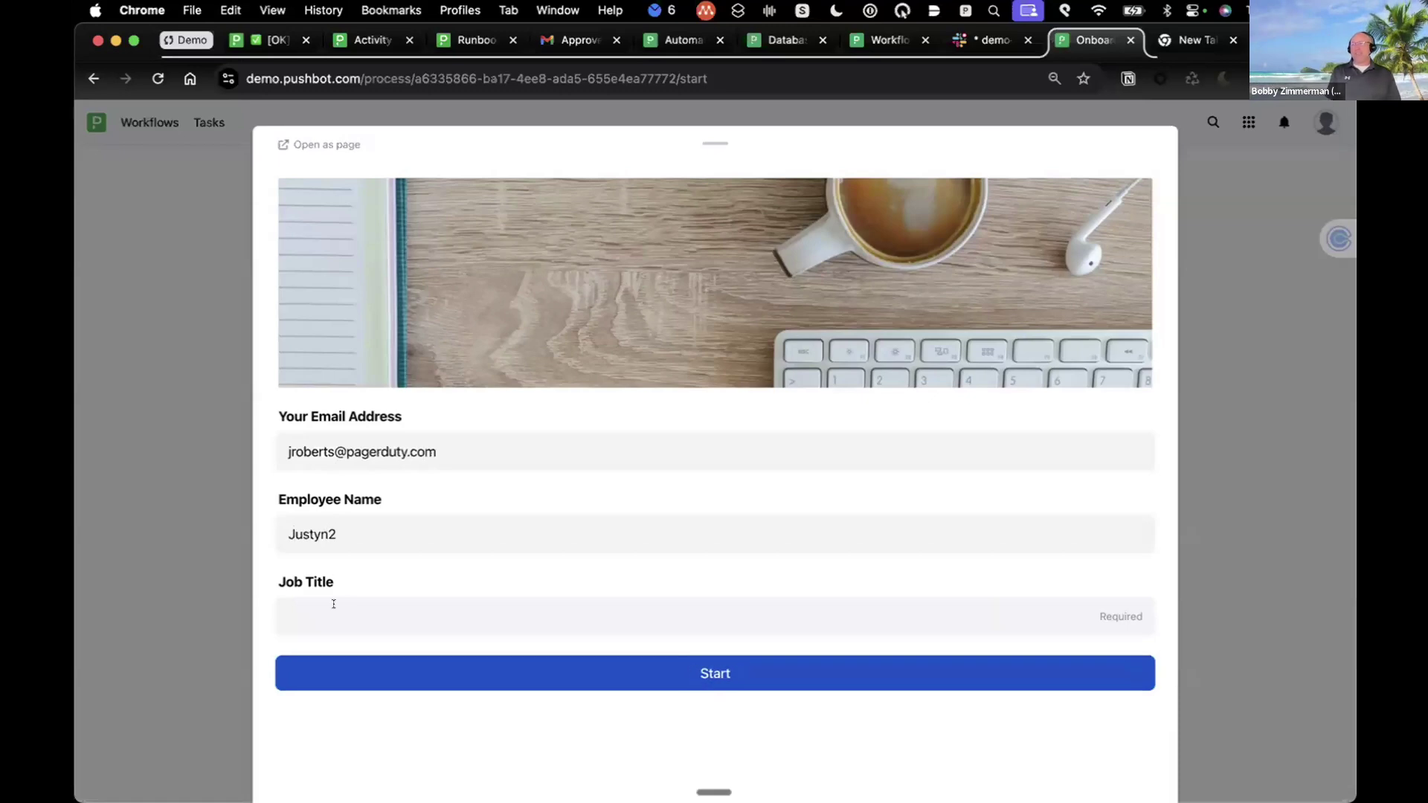
left_click(331, 603)
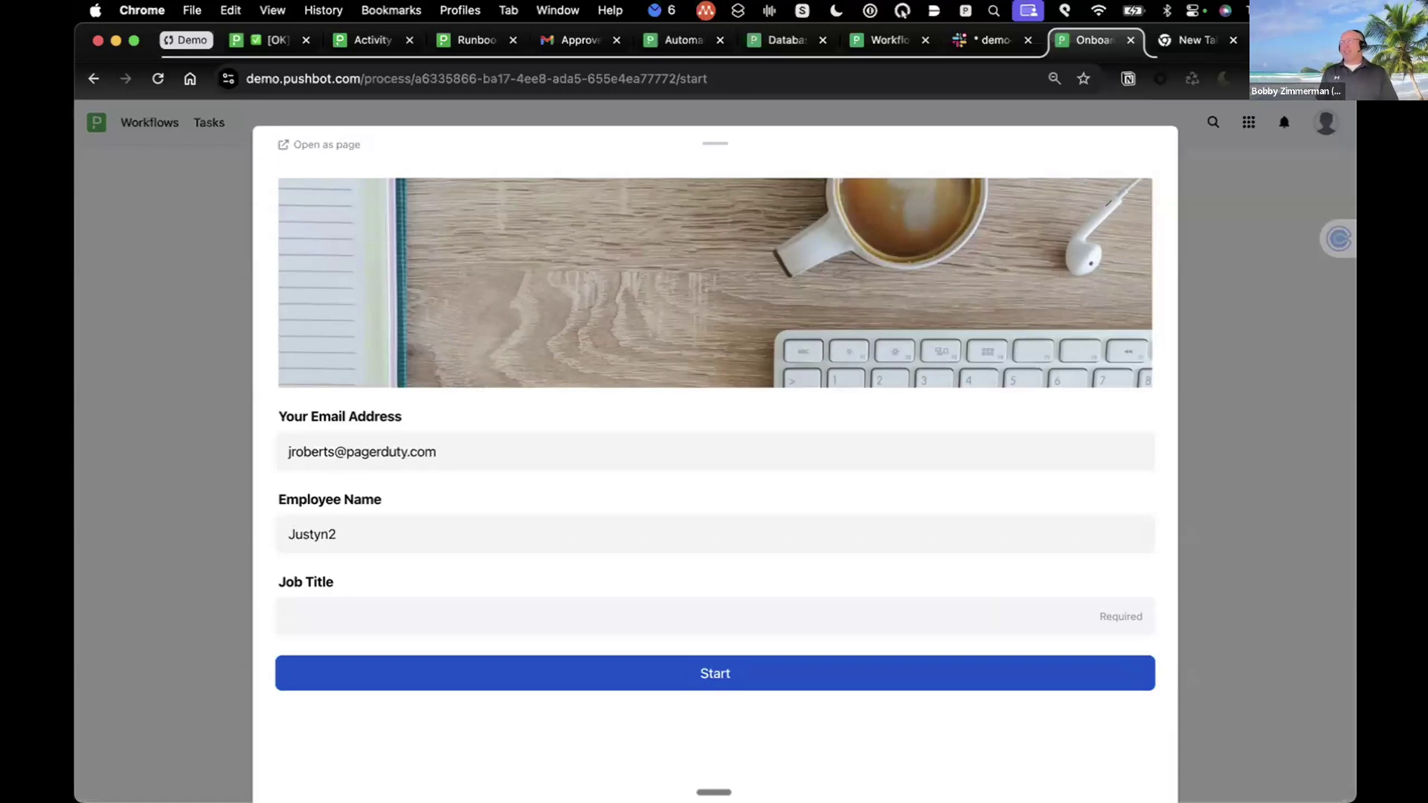
type("B")
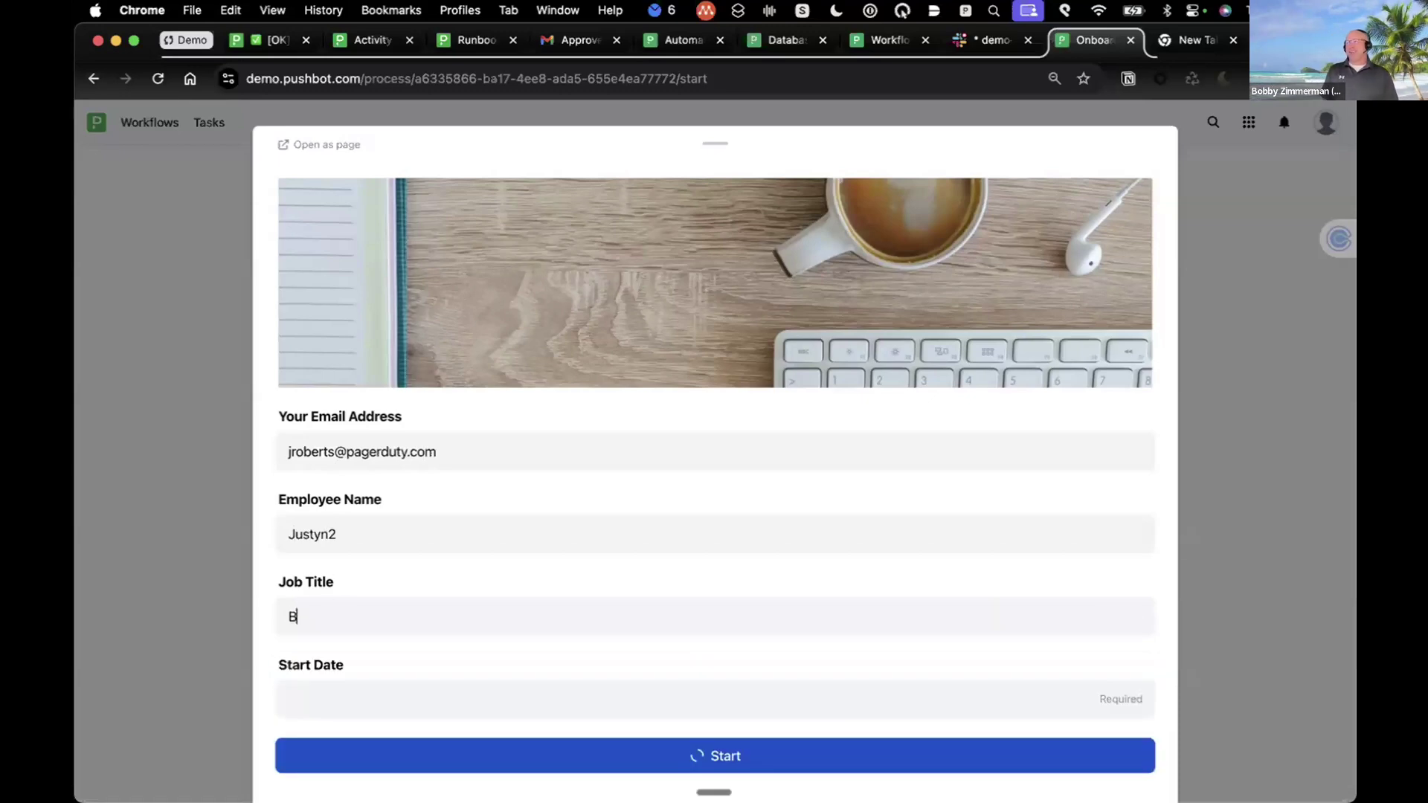
type("ig Cheese")
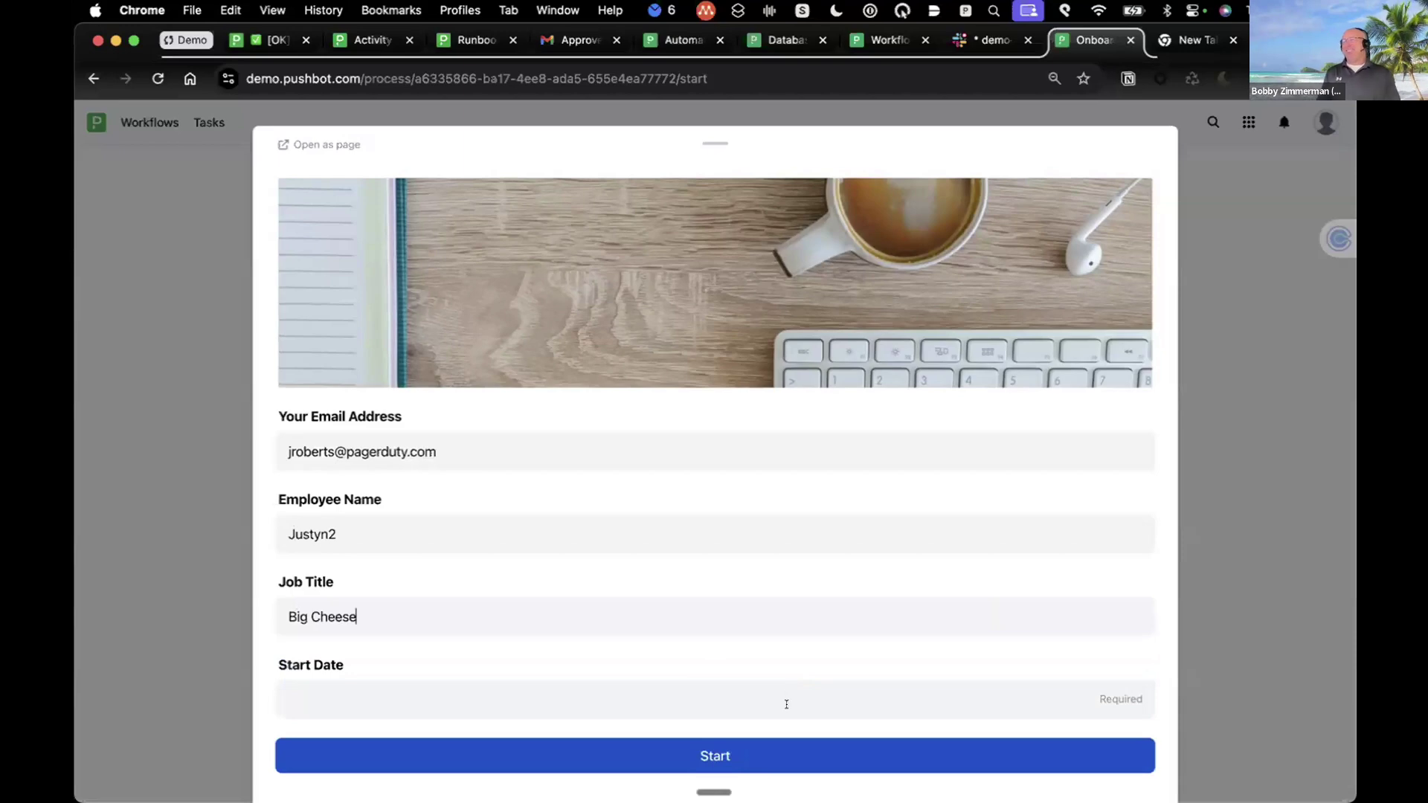
left_click(429, 708)
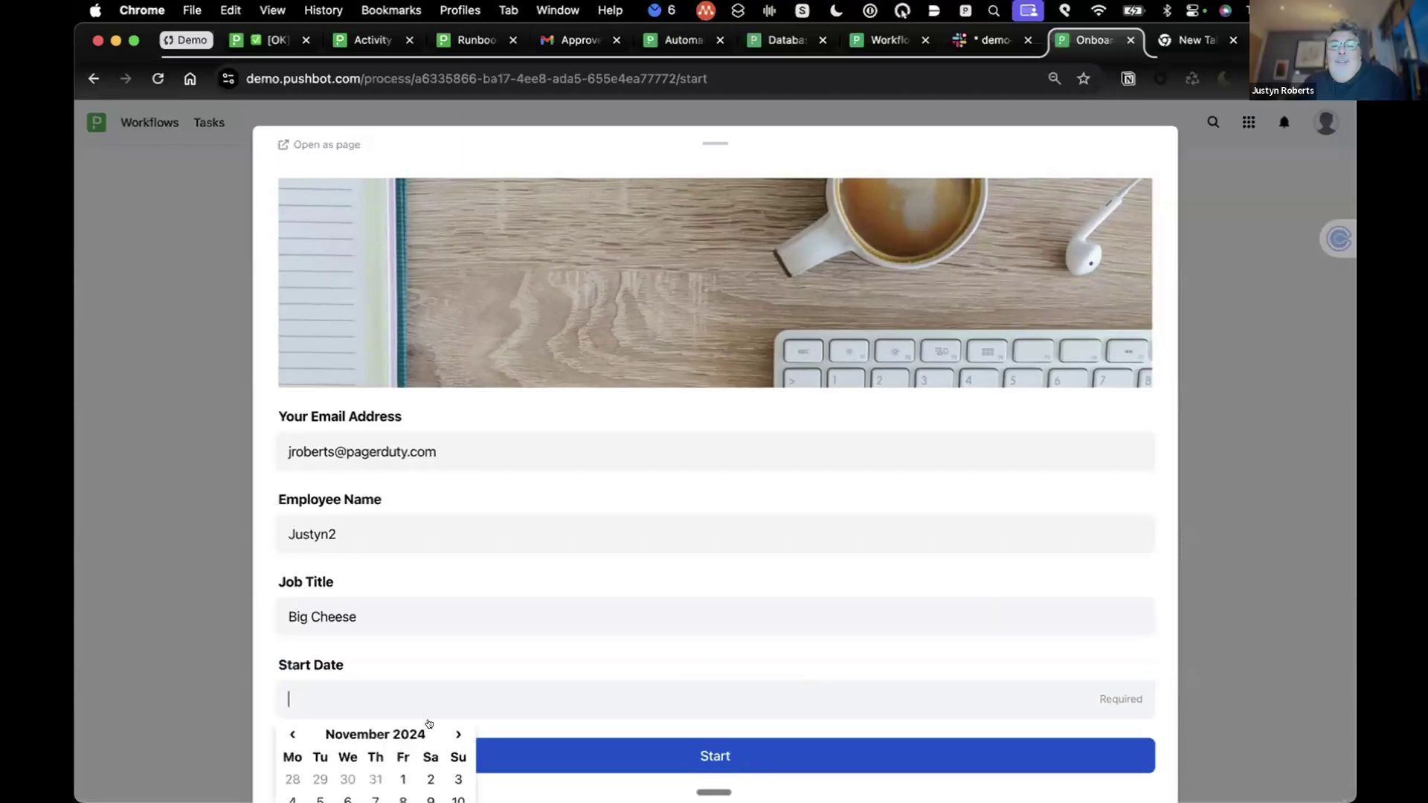
left_click(403, 779)
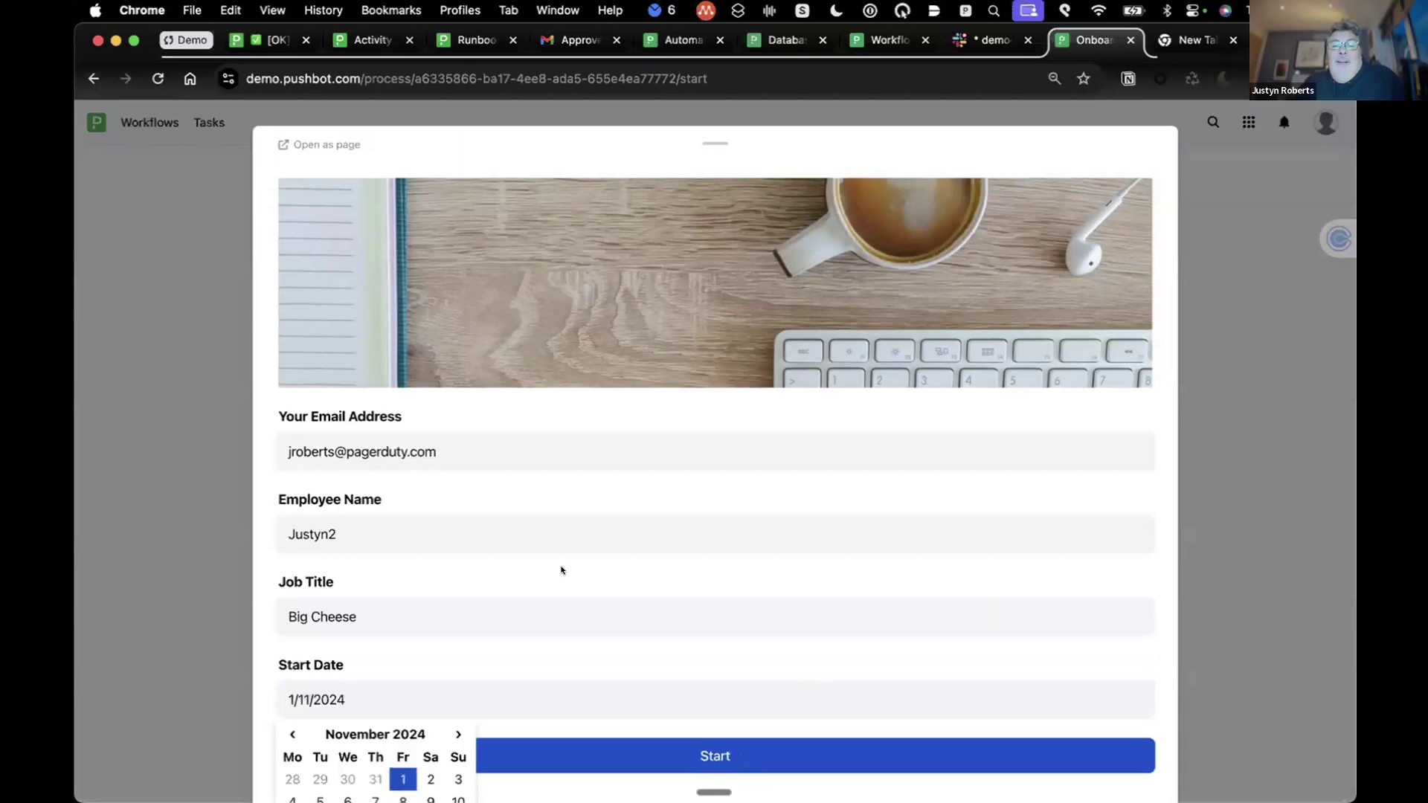
Step: Change the email domain to catalytic.com
left_click(729, 757)
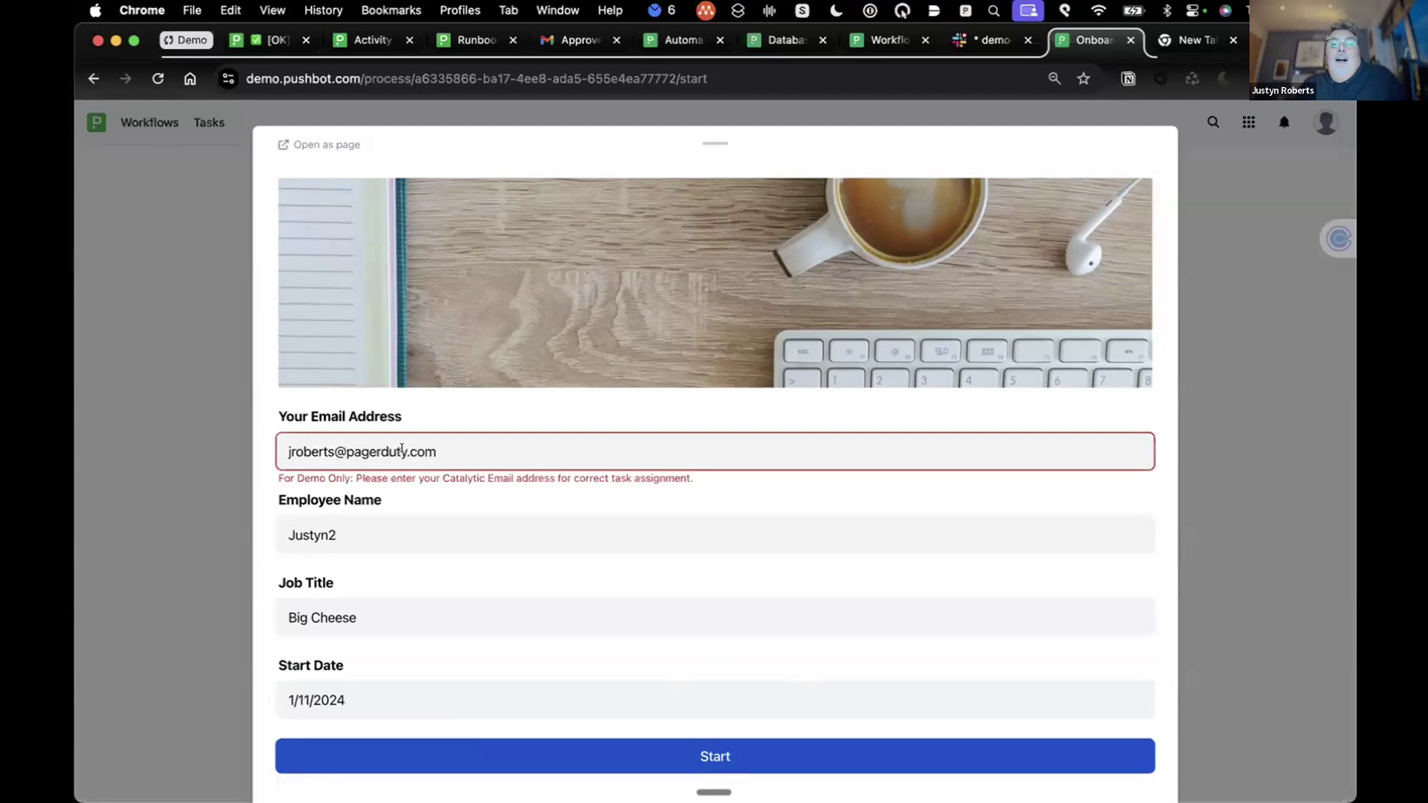
left_click_drag(444, 441, 346, 448)
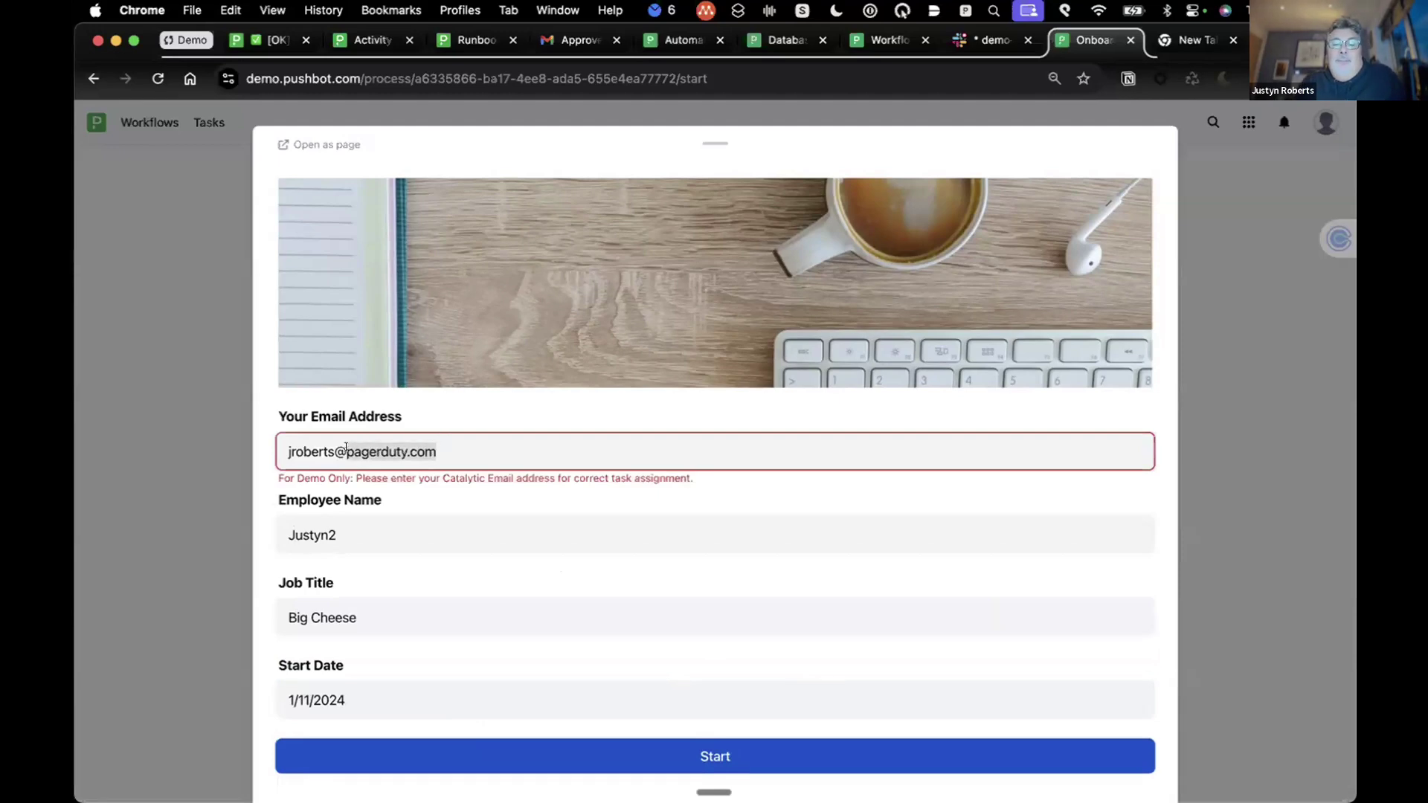
type("catalyt")
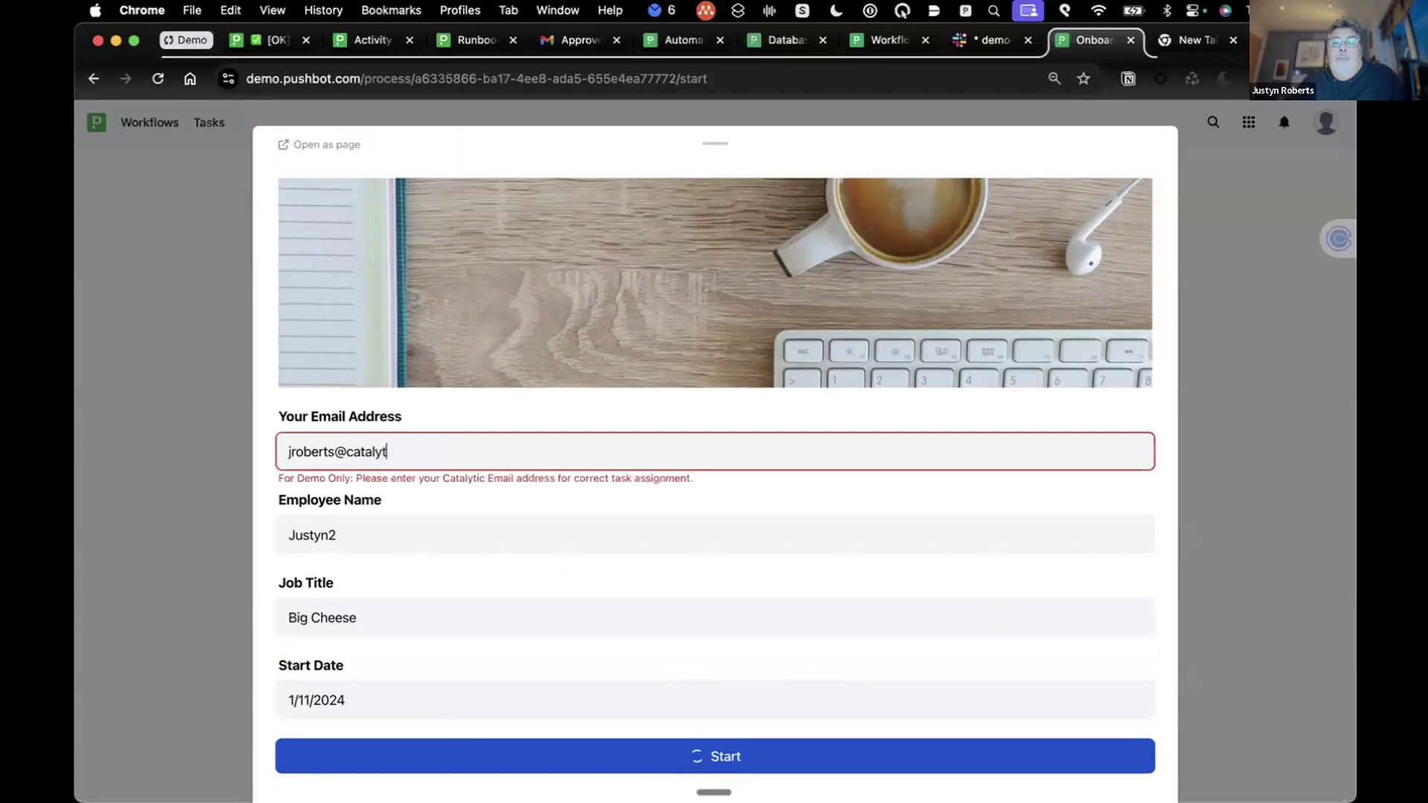
type("ic.com")
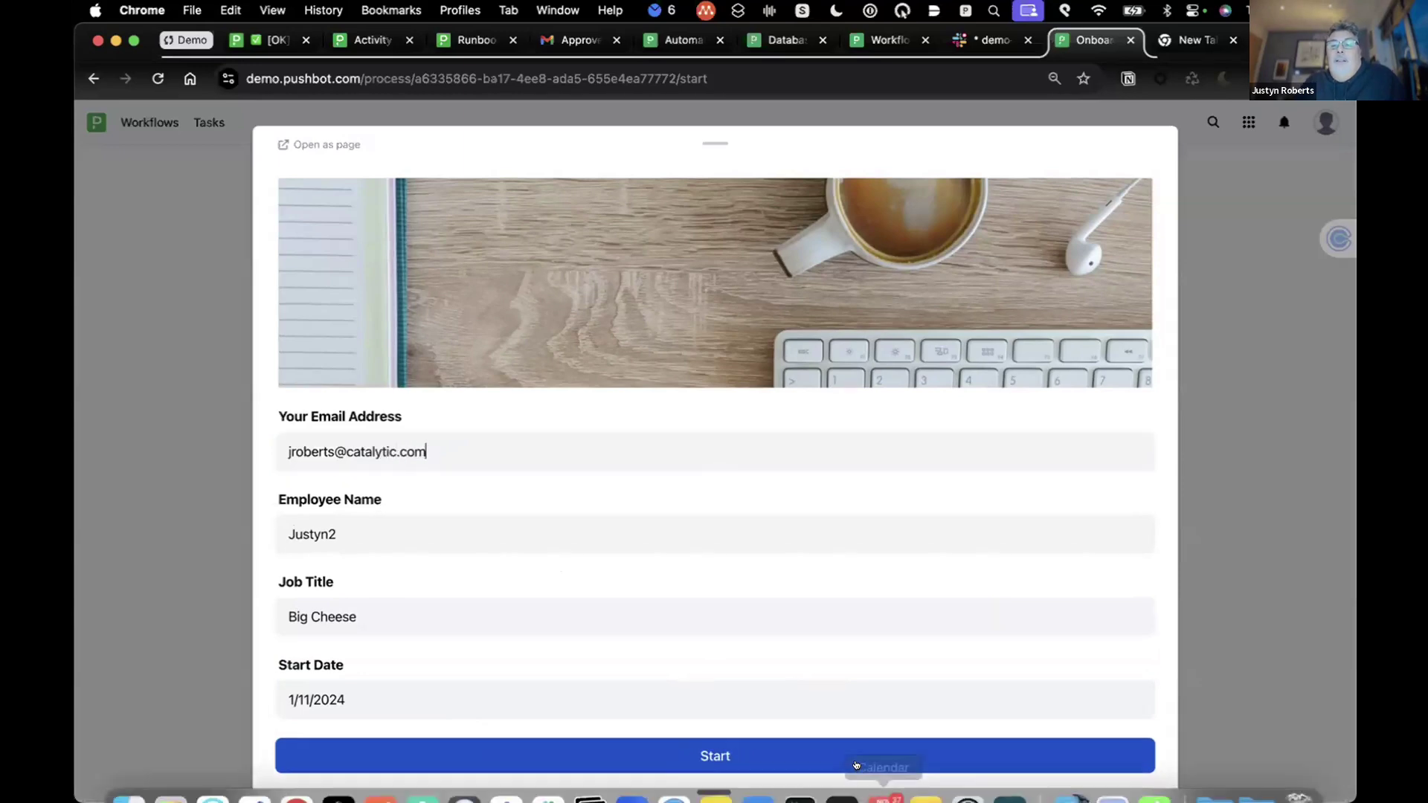
Step: Start the Onboard Employee instance and watch Welcome Packet and agreement steps complete
left_click(807, 752)
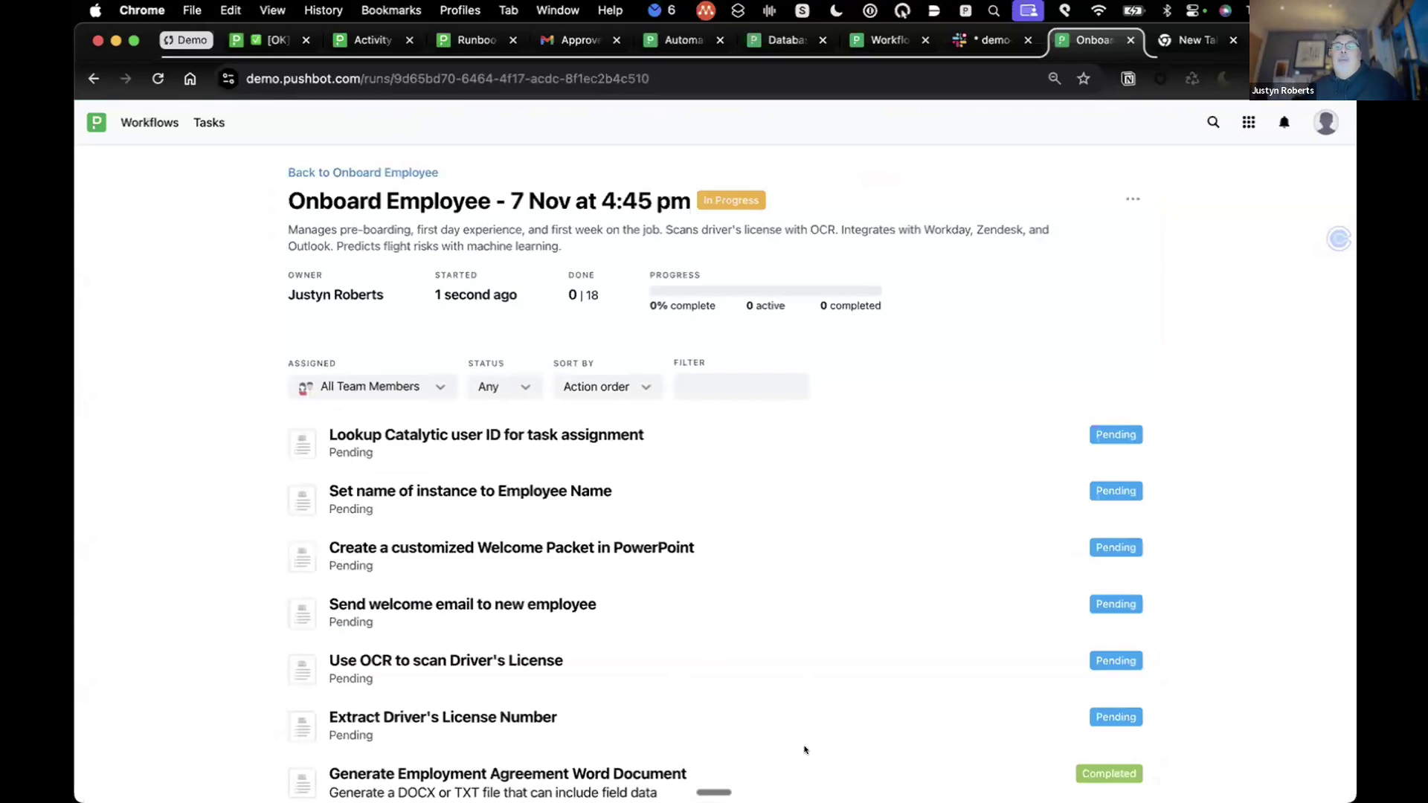
scroll(805, 750, "down", 3)
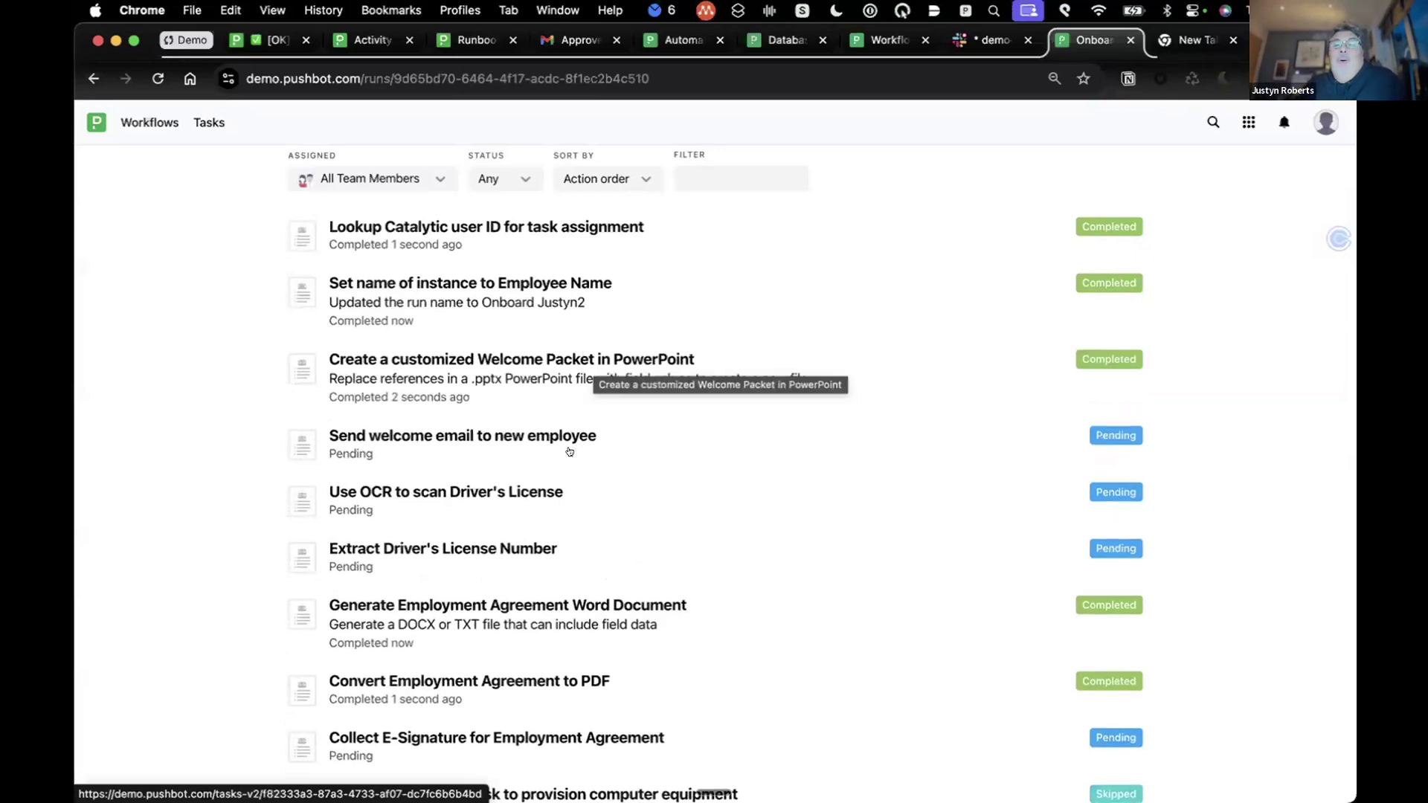
scroll(536, 421, "down", 3)
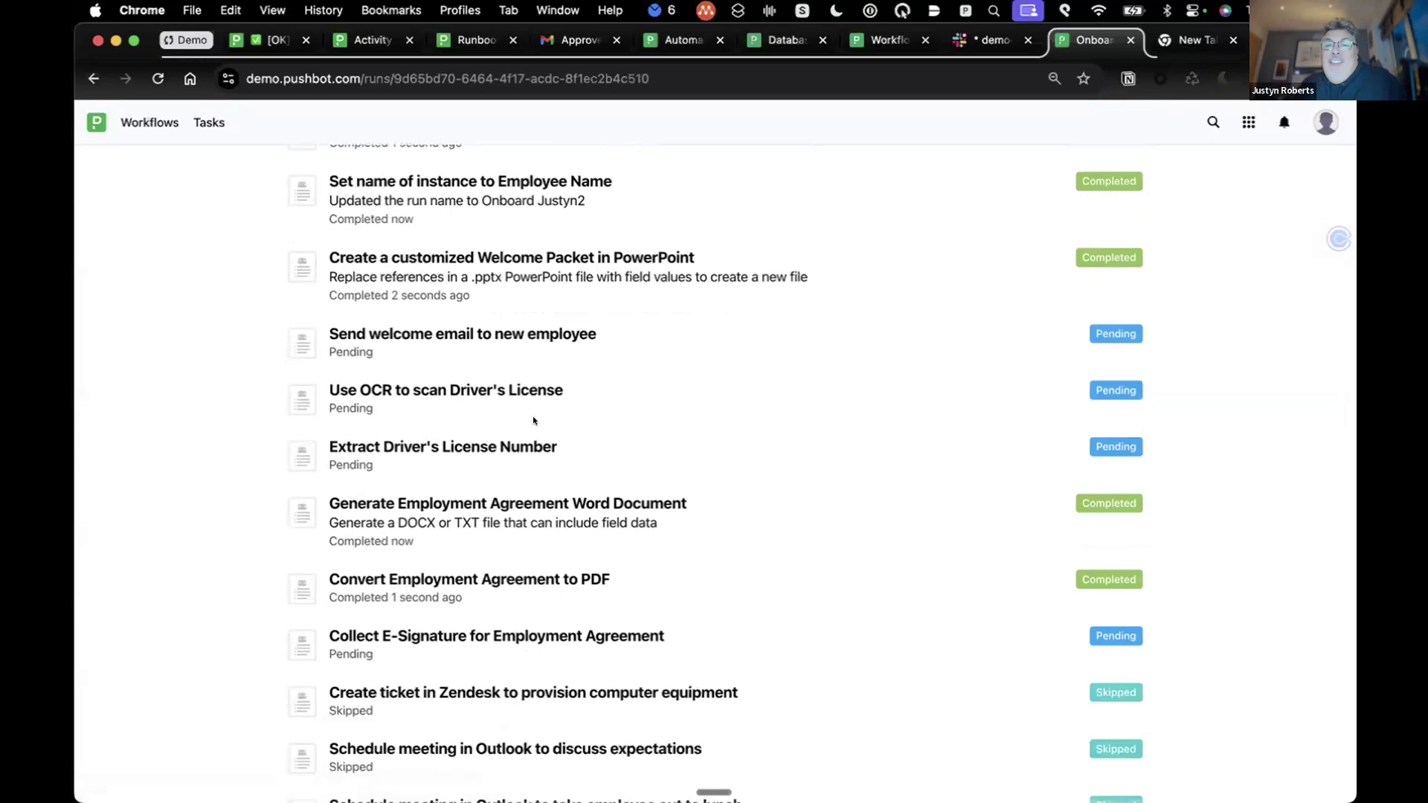
scroll(539, 409, "down", 3)
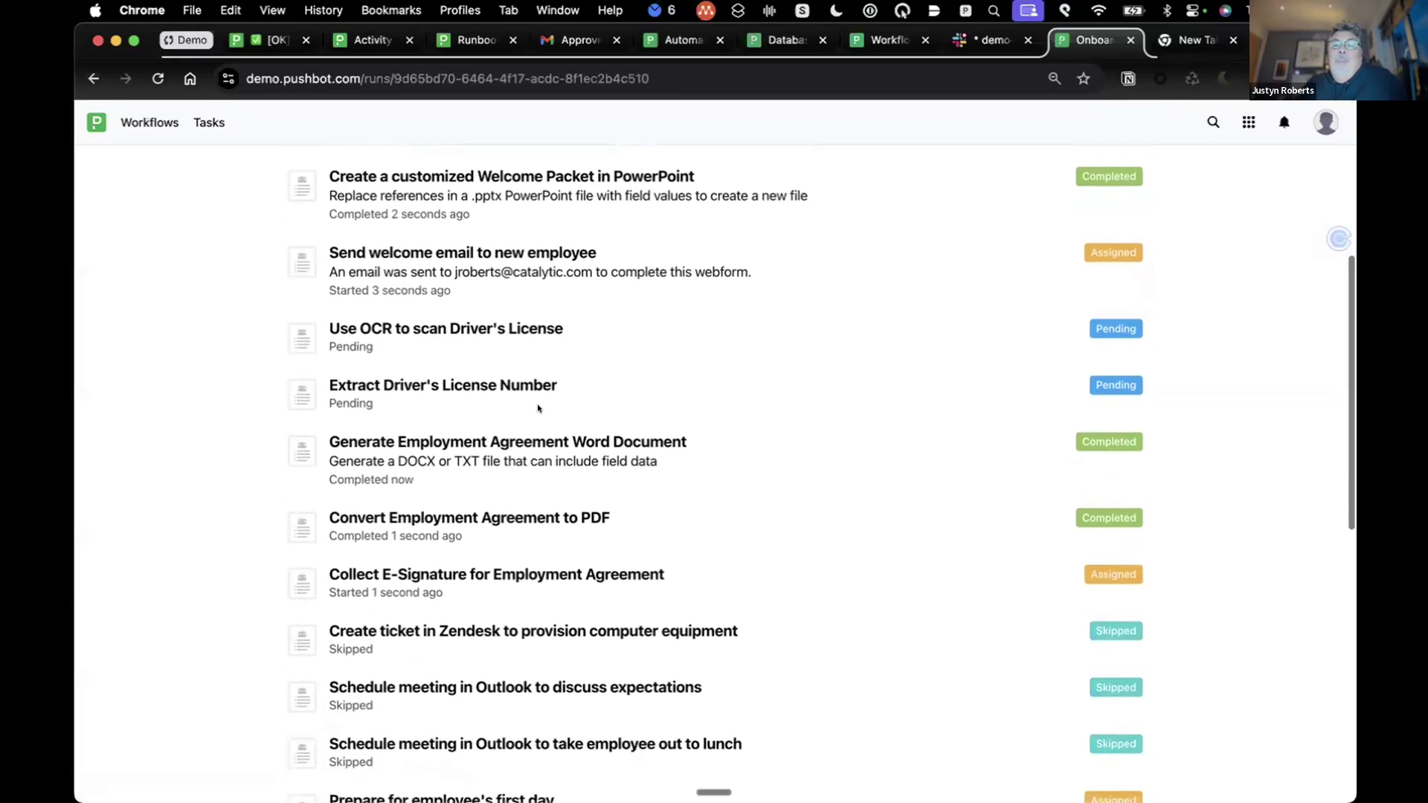